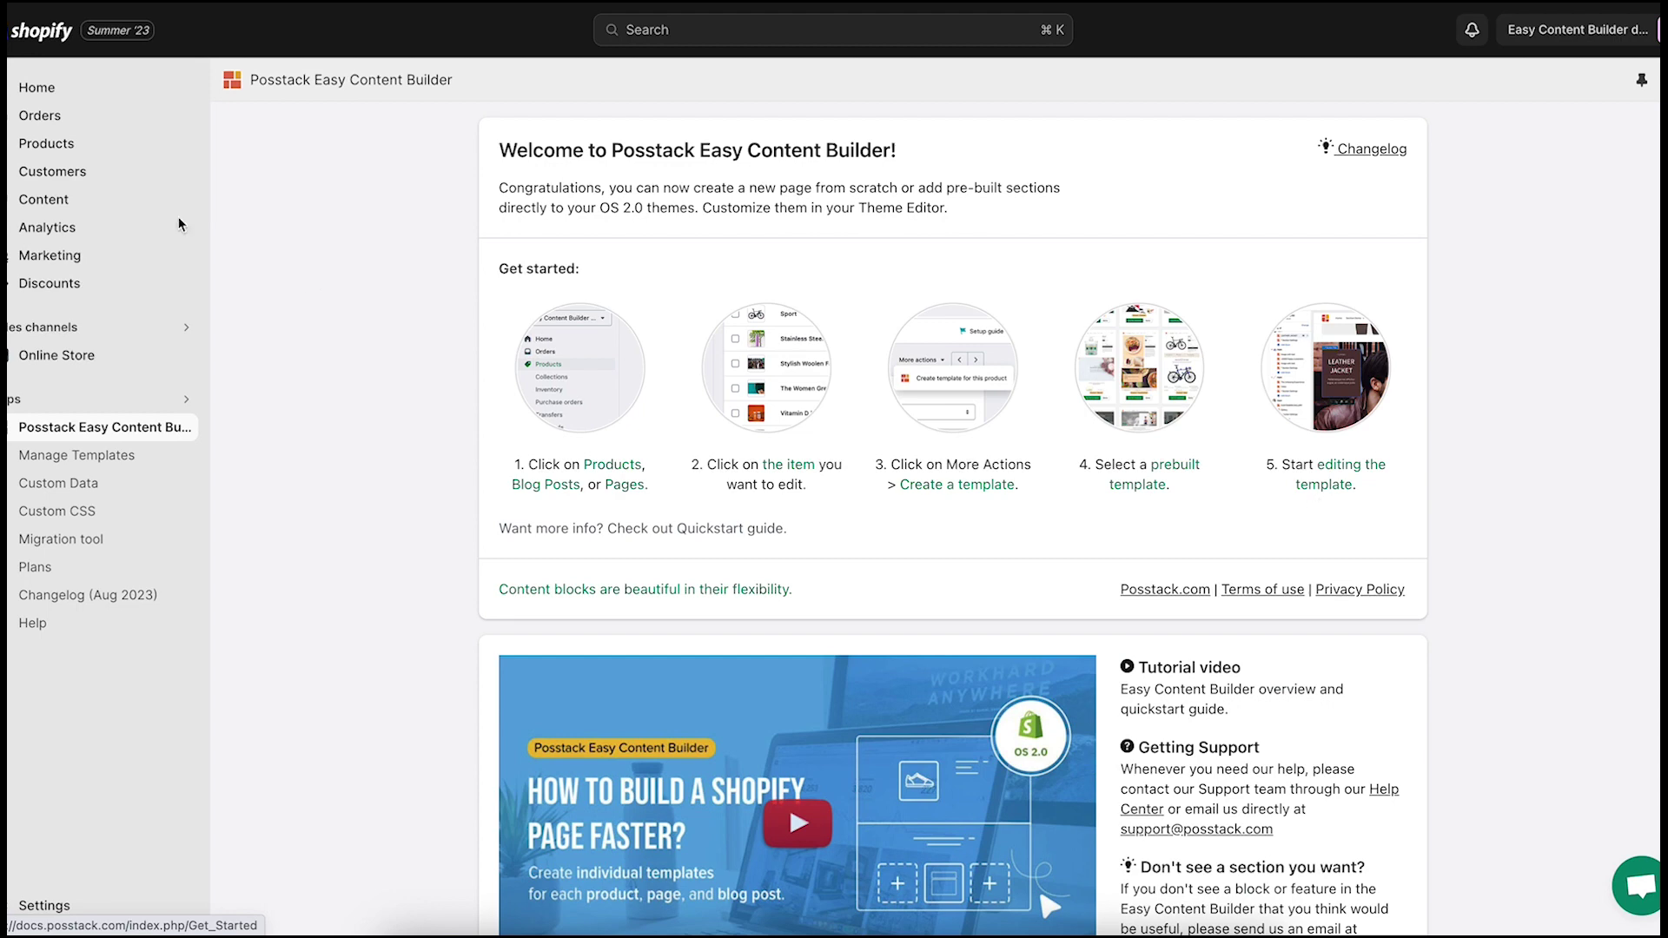
# From Products, open Sample T-shirt and choose Create template for this product.
pyautogui.click(67, 148)
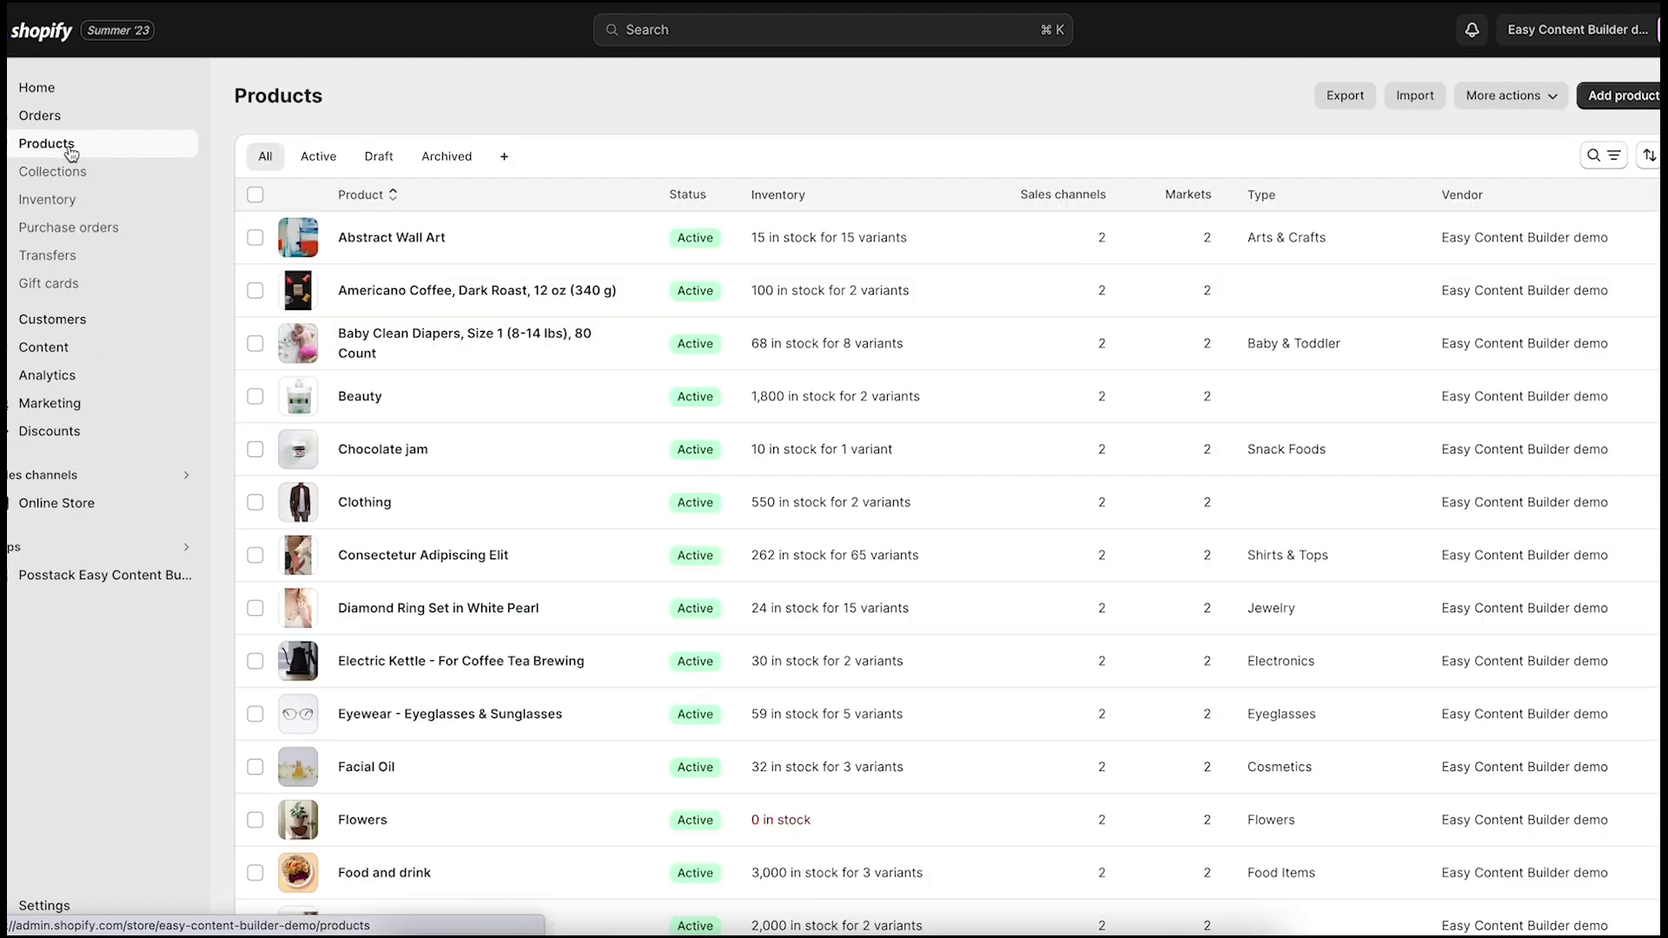
pyautogui.scroll(-5, 600, 453)
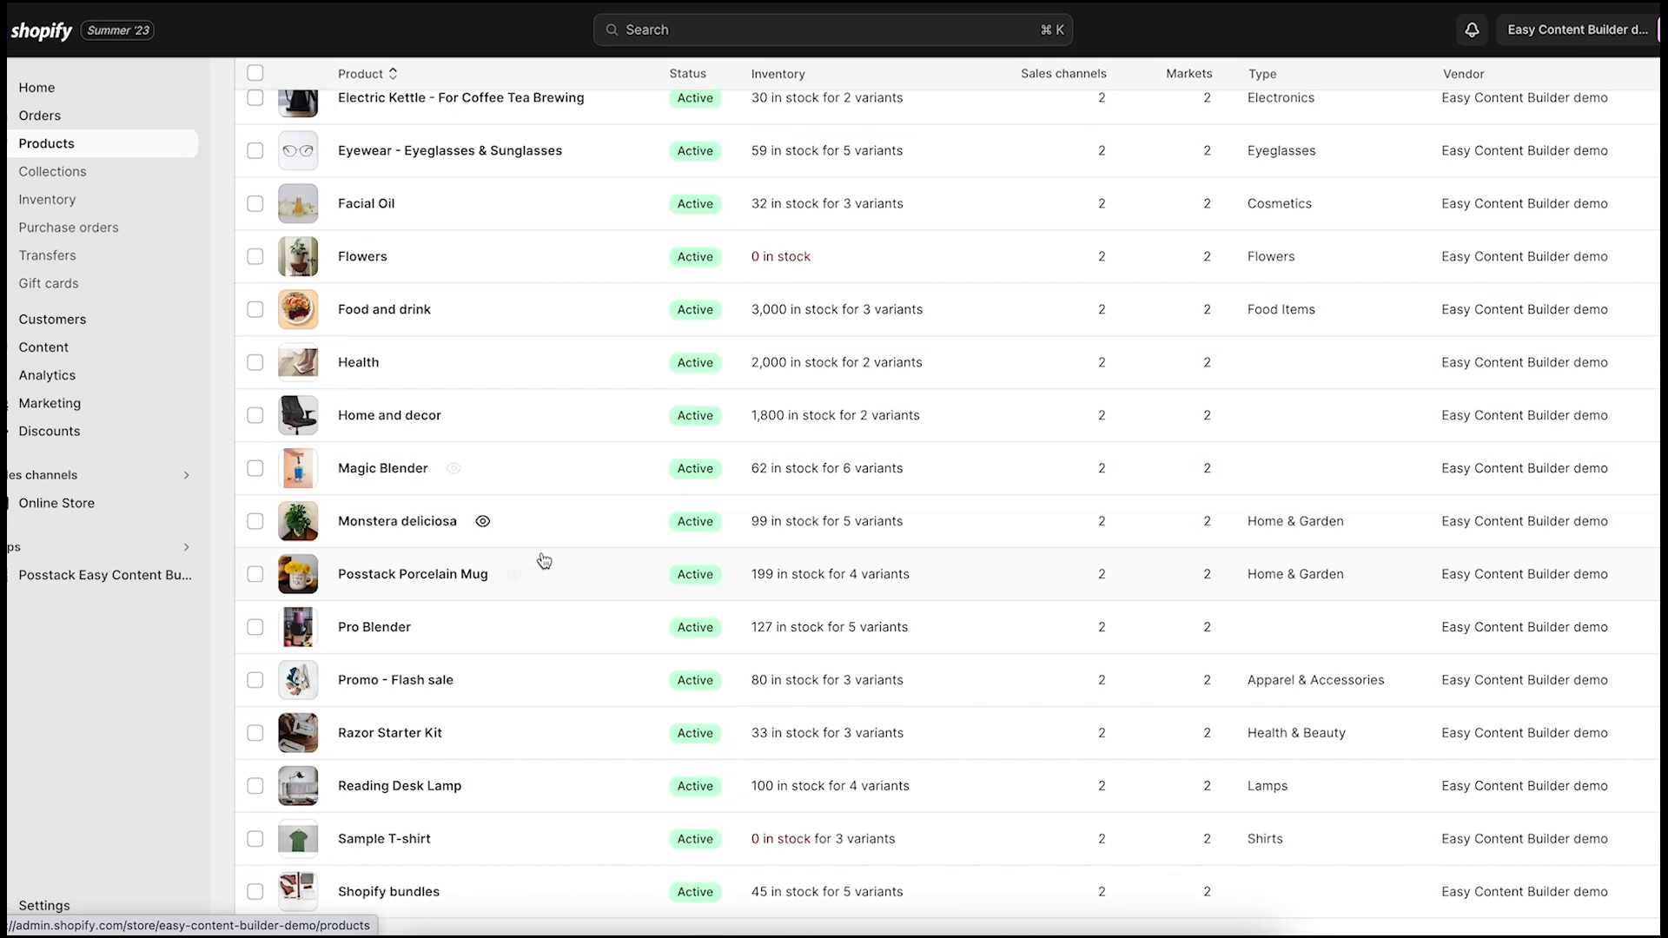
pyautogui.scroll(-1, 543, 562)
pyautogui.click(385, 719)
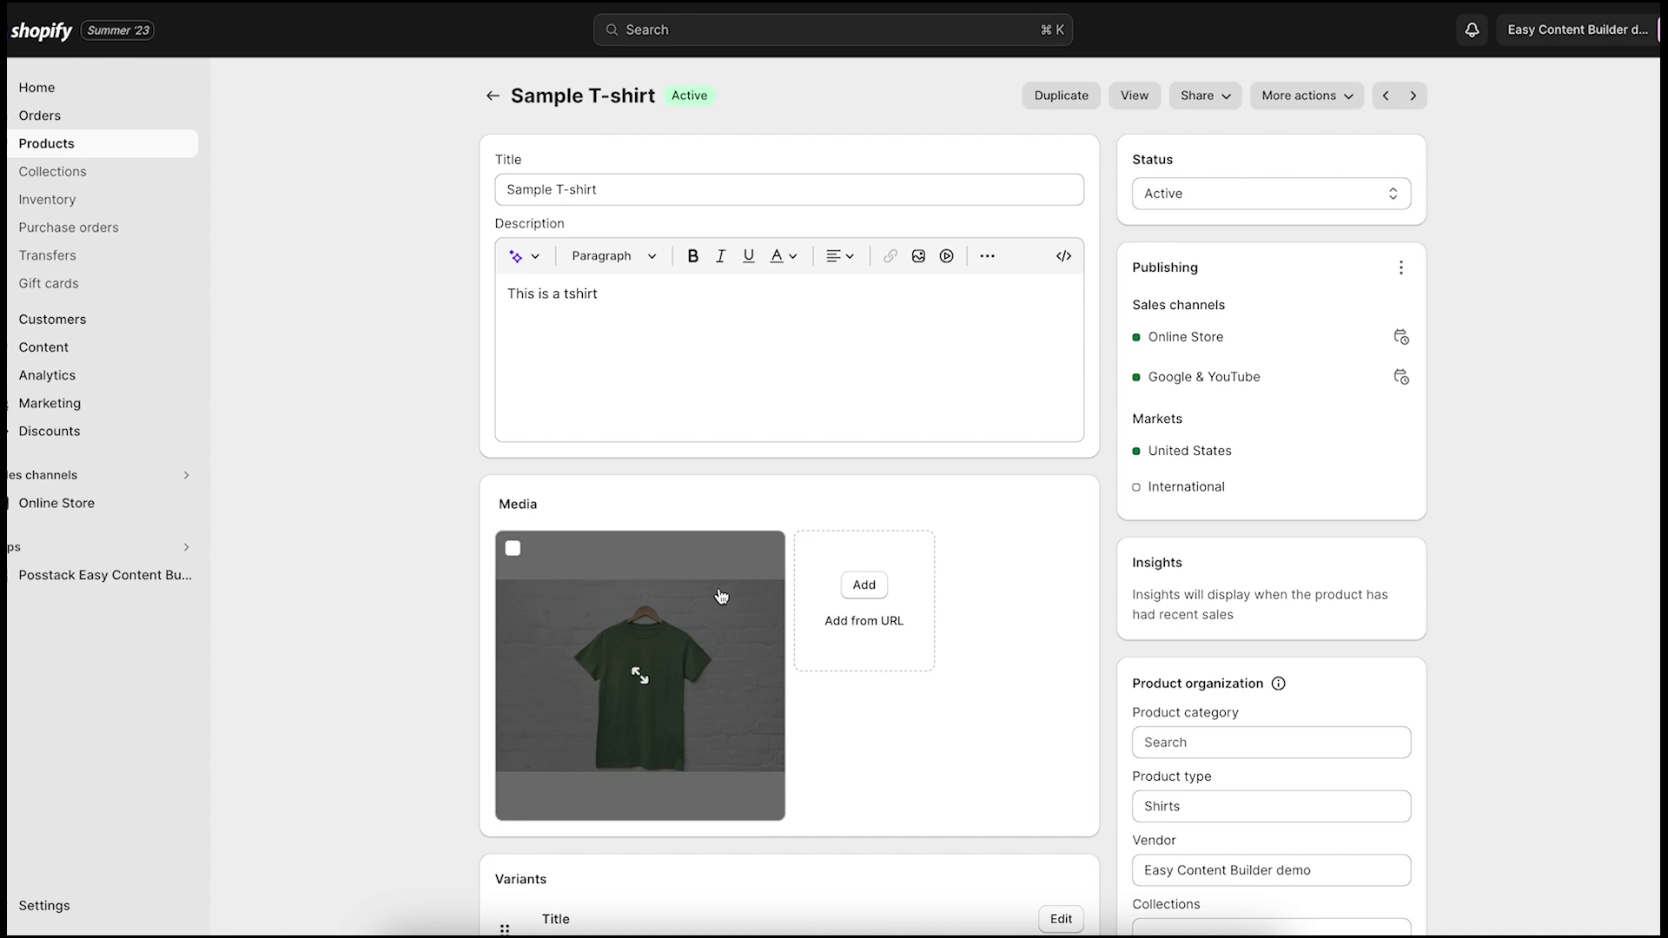
pyautogui.click(1350, 103)
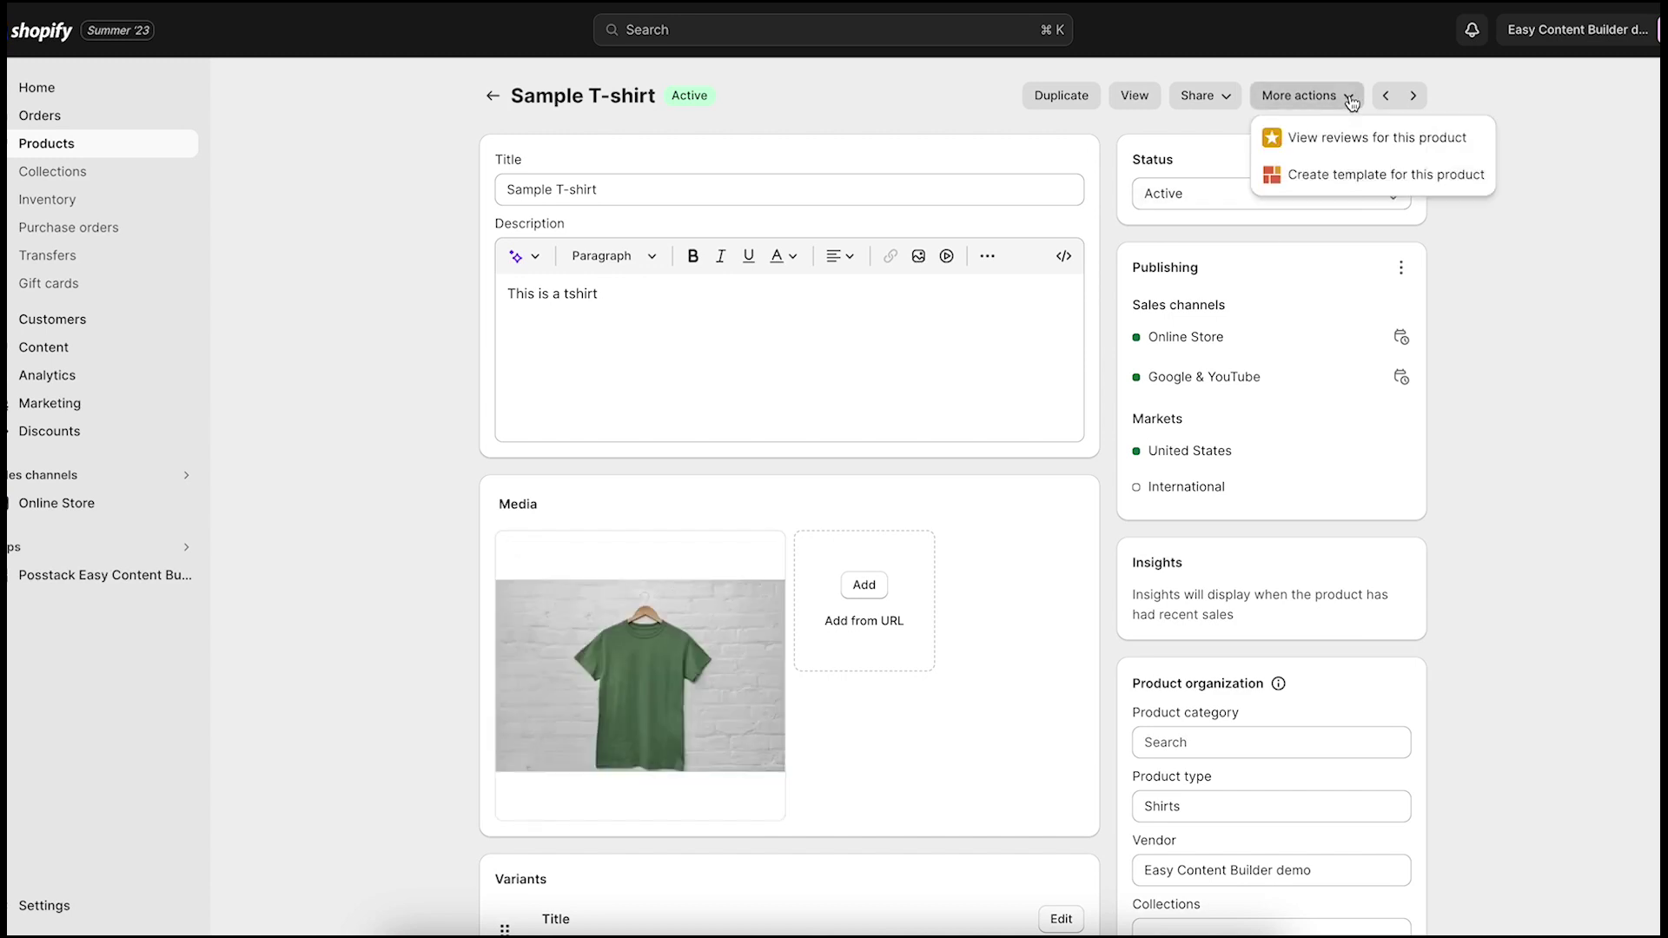
pyautogui.click(1356, 178)
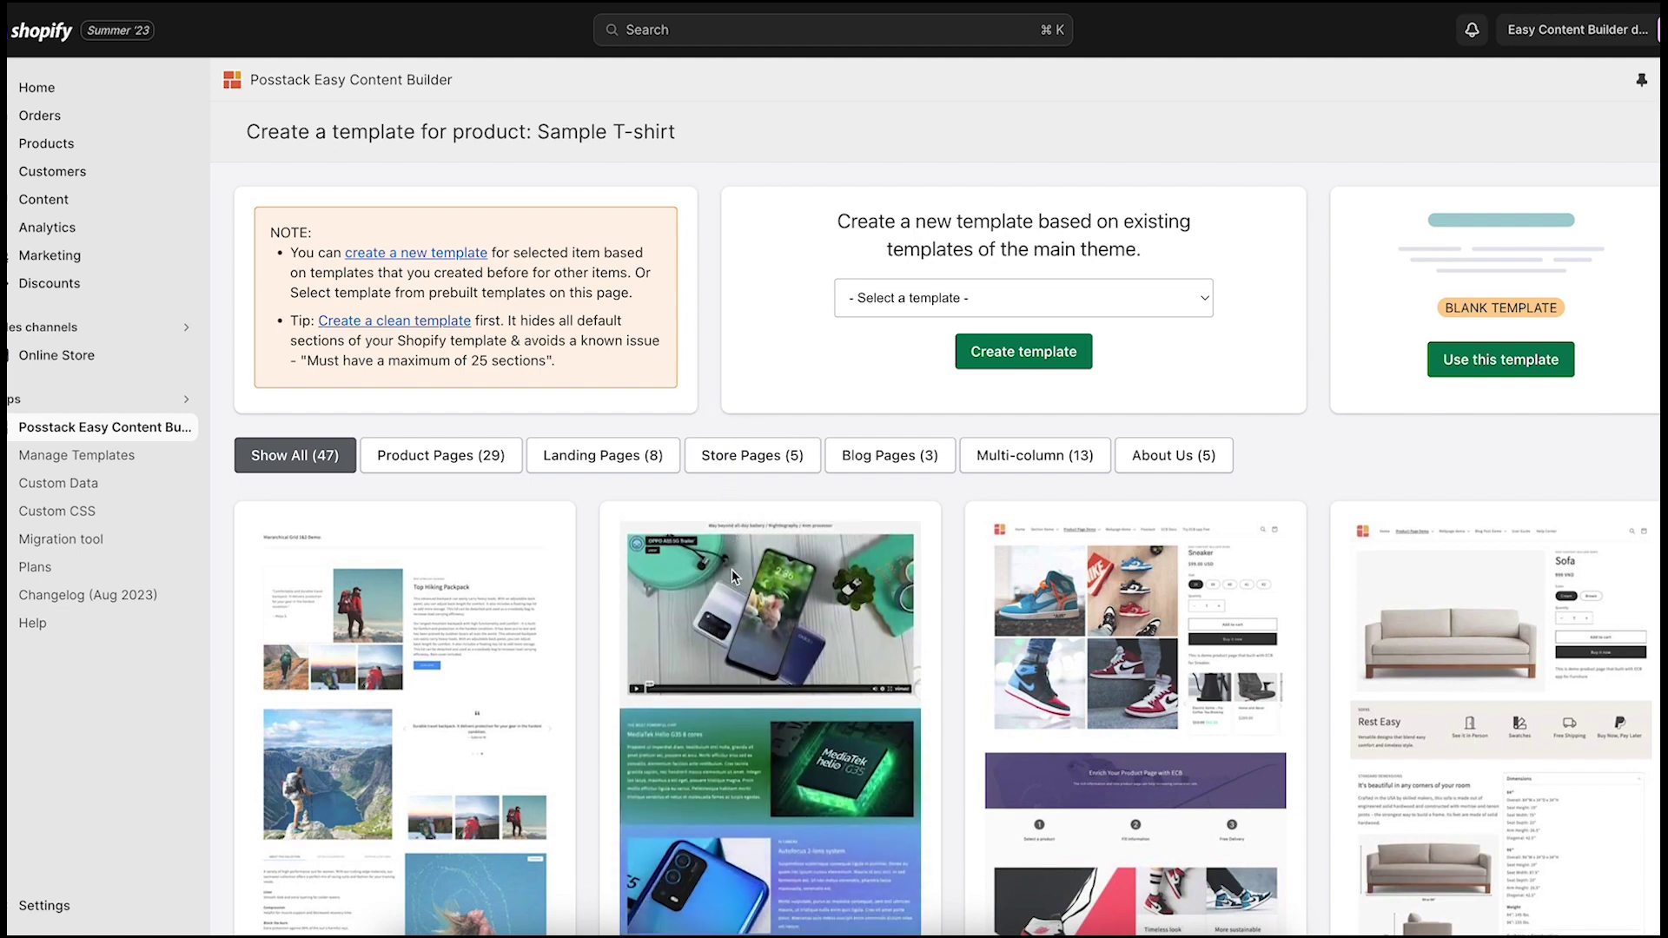
pyautogui.scroll(-5, 731, 570)
pyautogui.scroll(-1, 731, 569)
pyautogui.scroll(5, 732, 570)
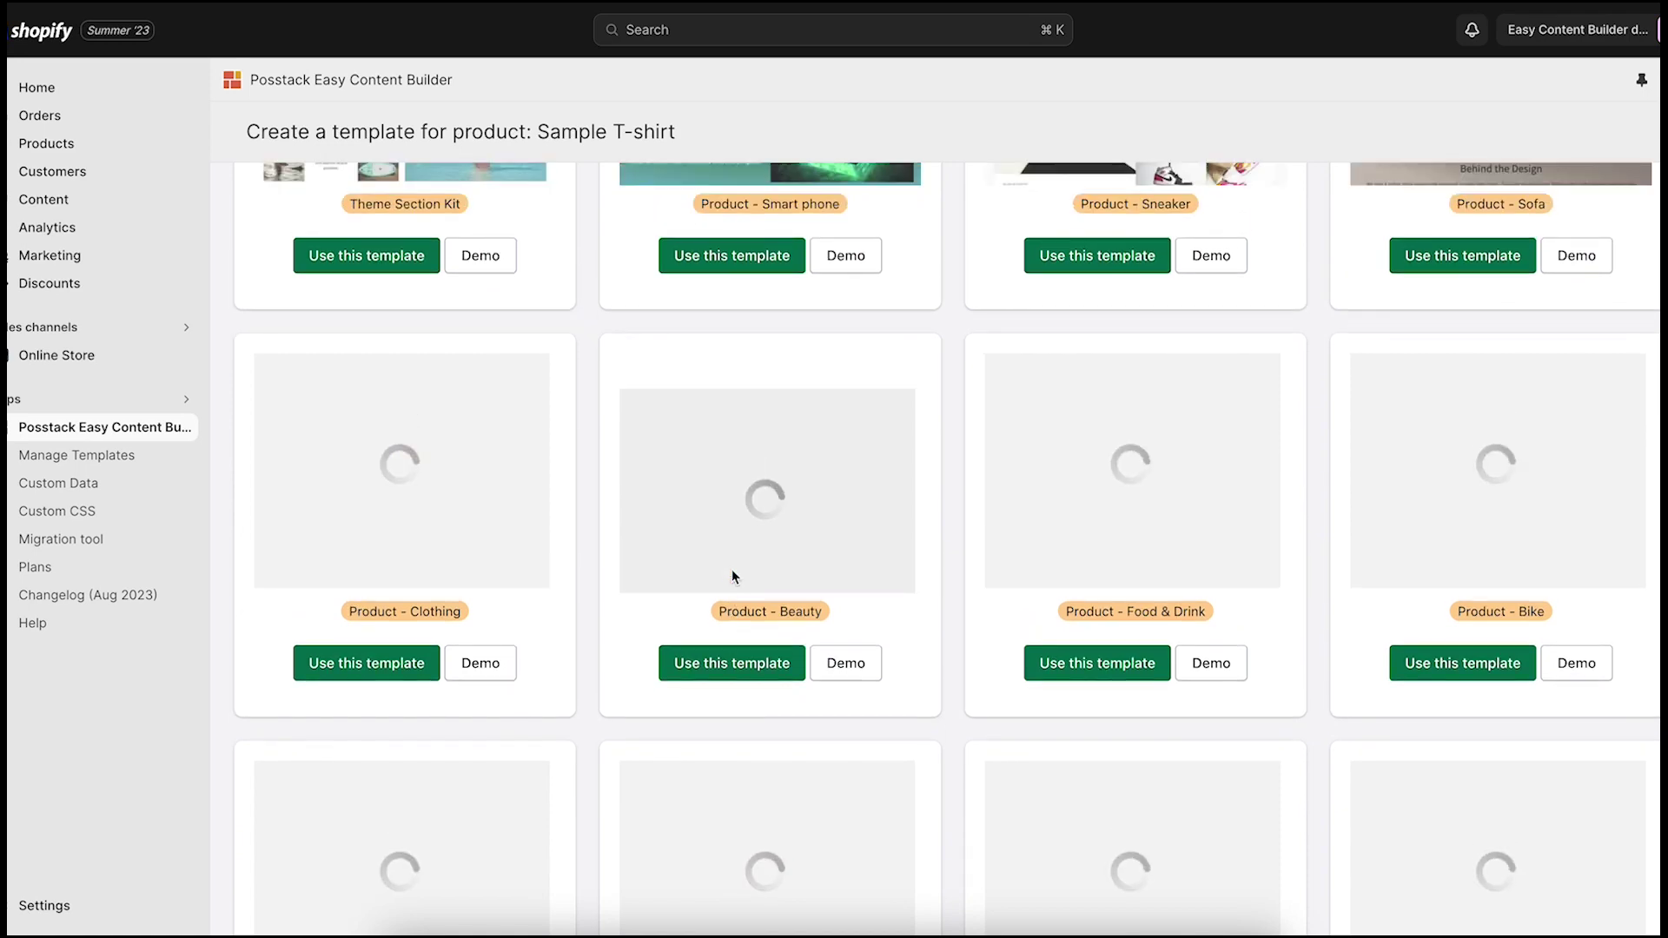
pyautogui.scroll(5, 731, 569)
pyautogui.scroll(3, 731, 570)
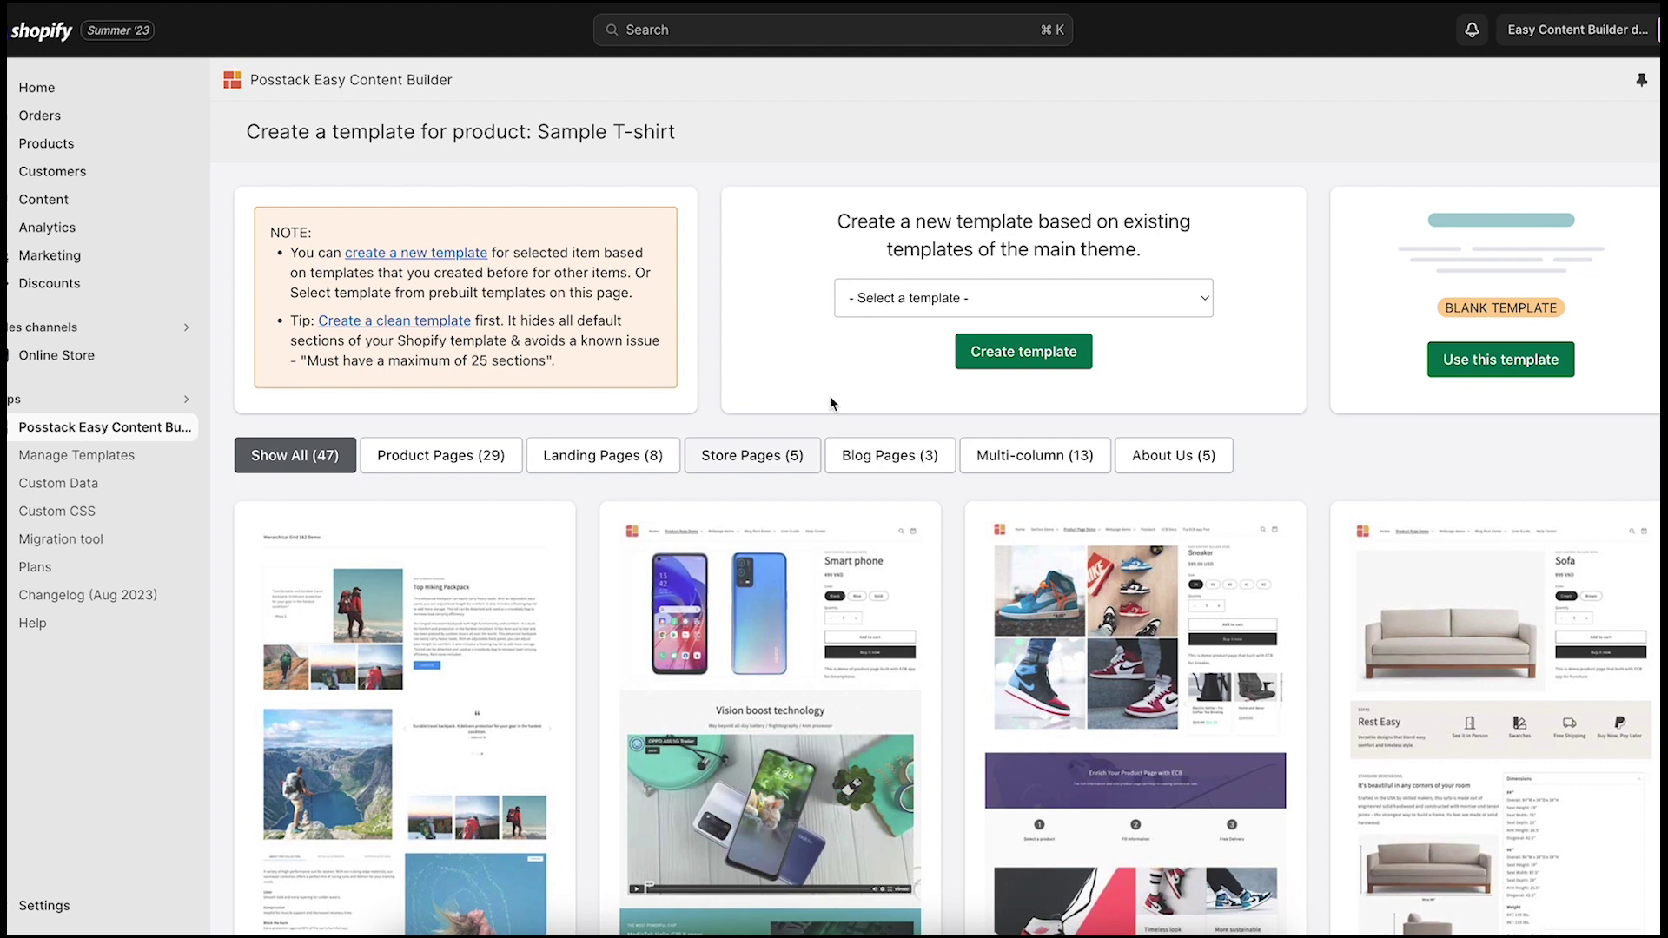
pyautogui.click(1183, 300)
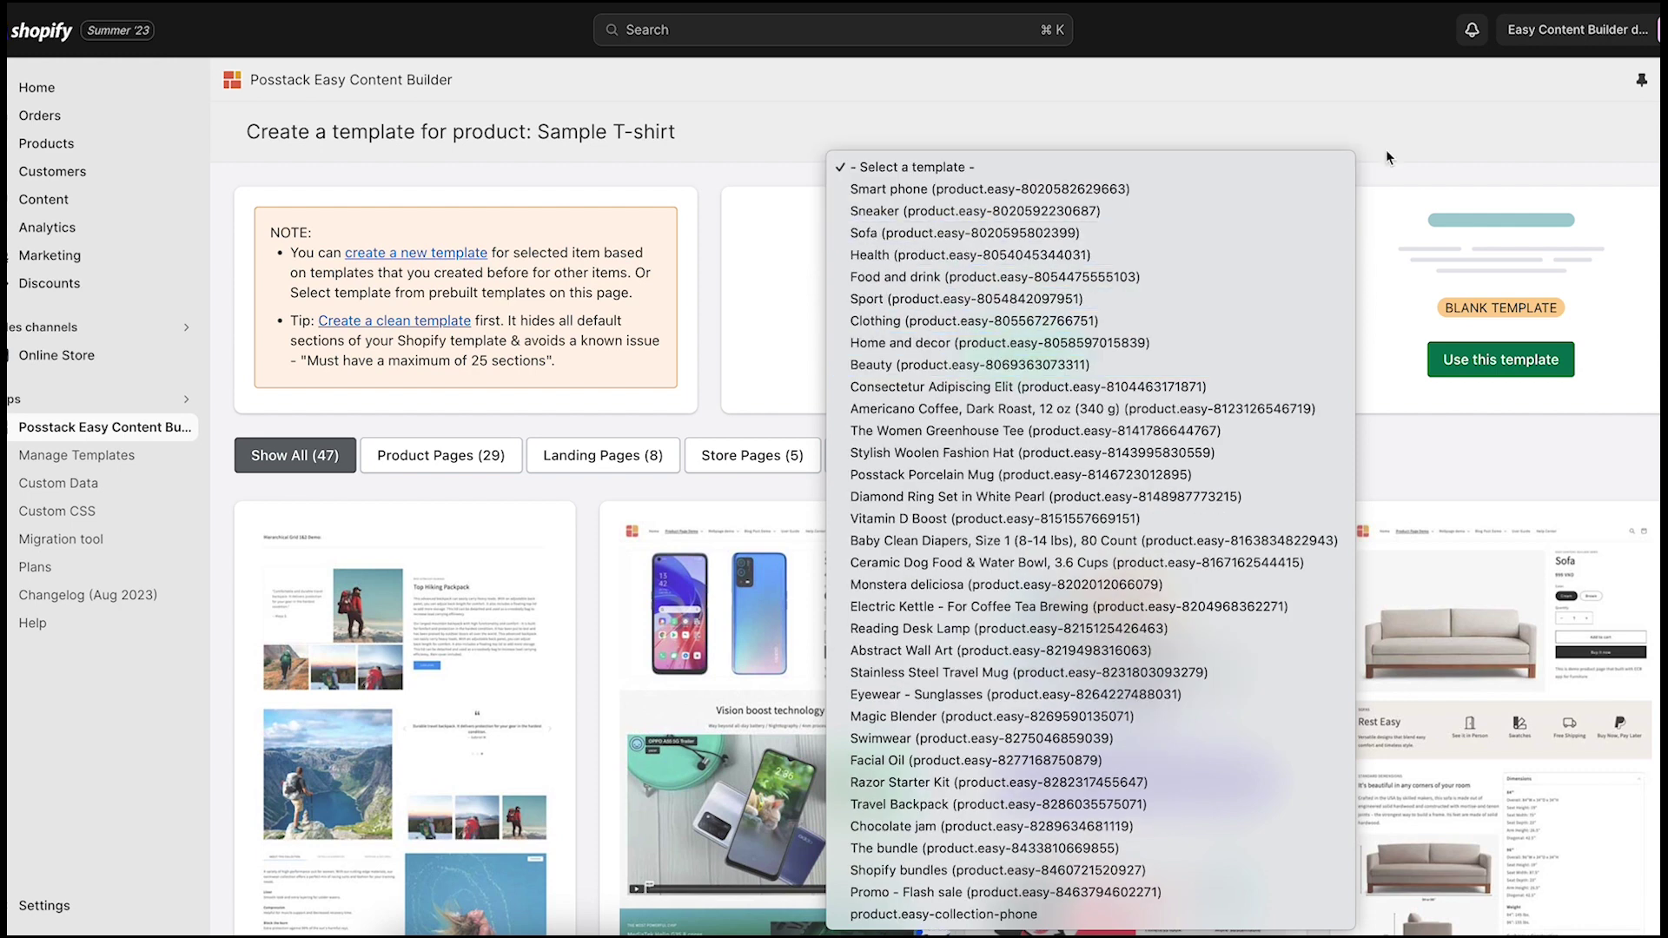
pyautogui.click(1366, 132)
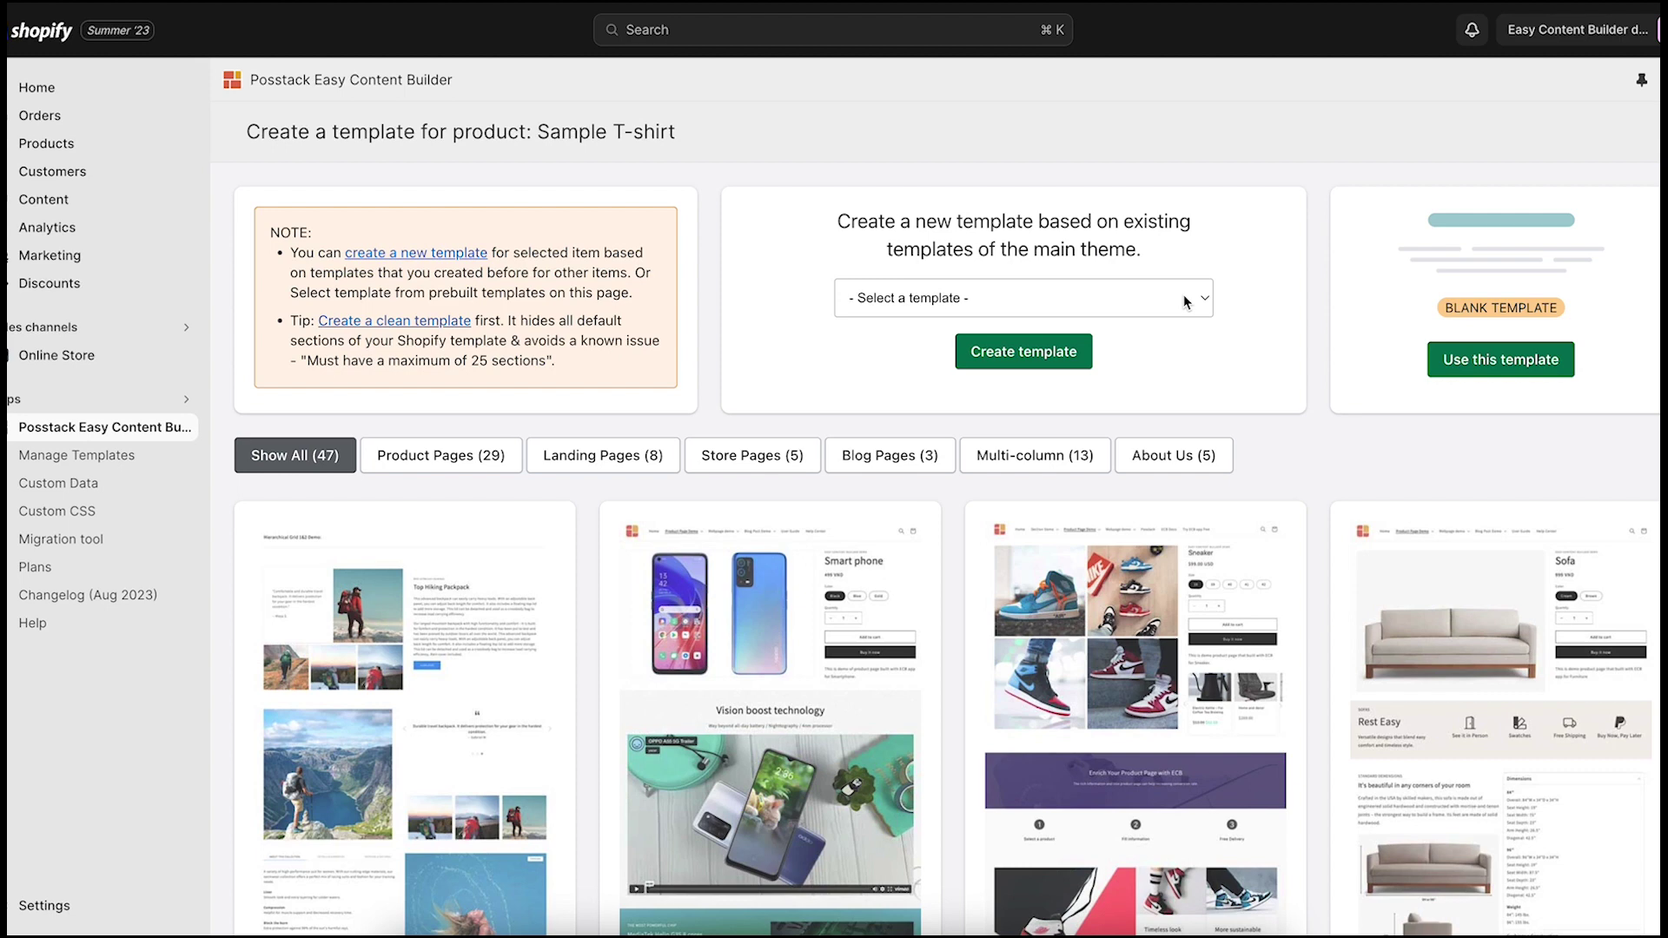
pyautogui.click(1183, 296)
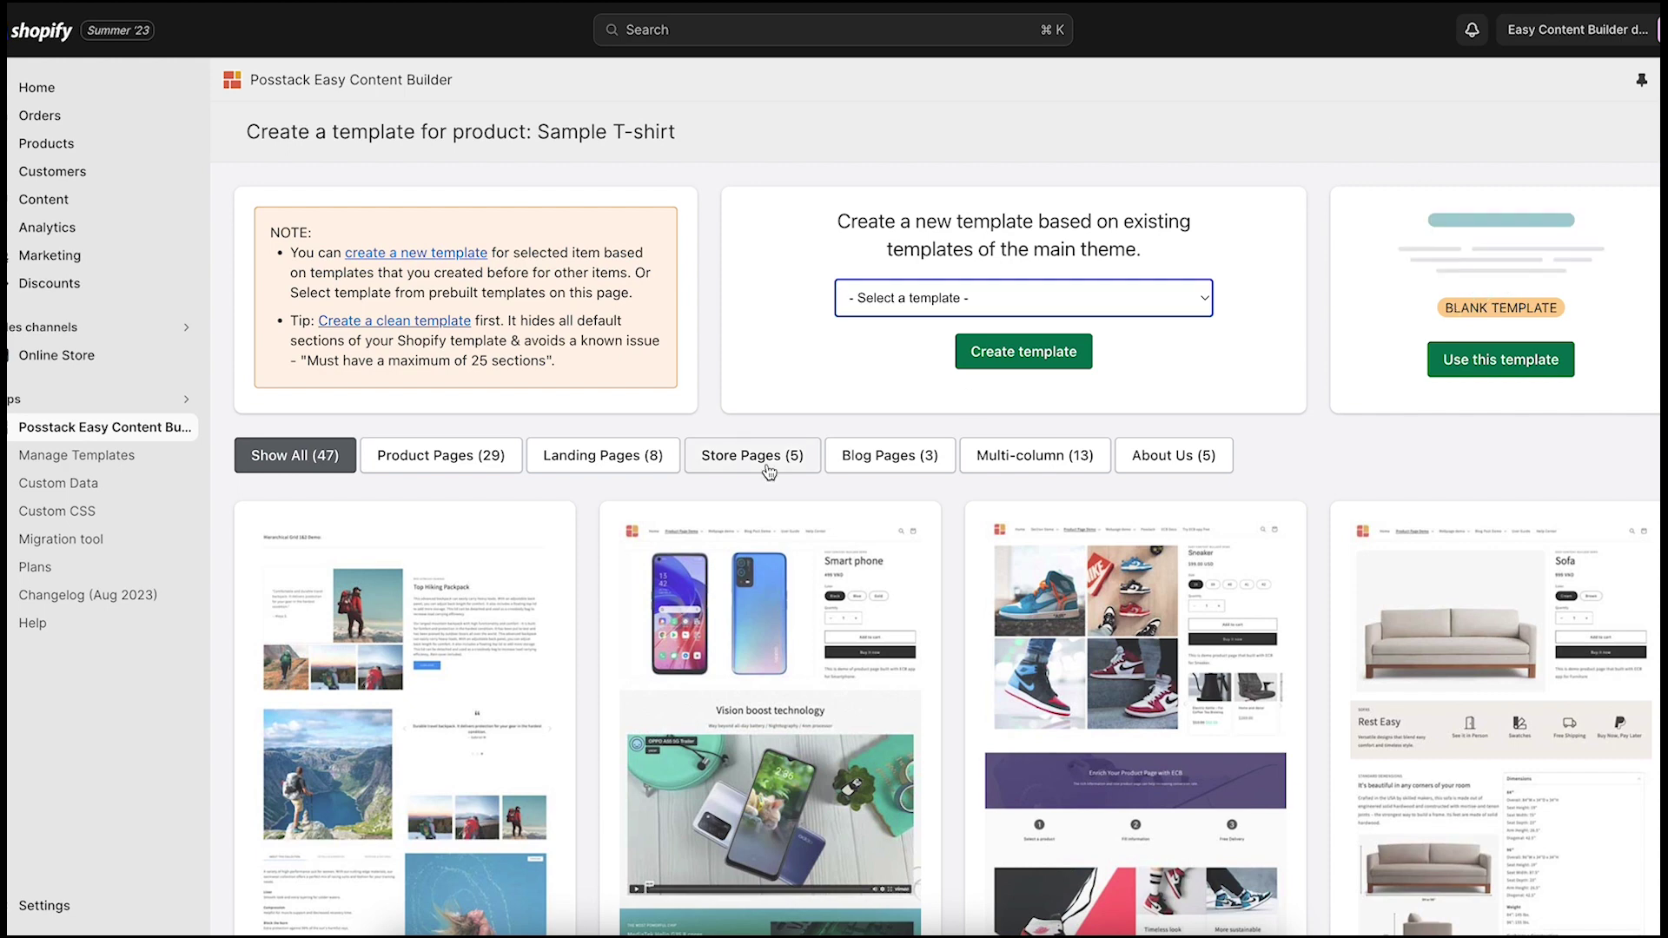
# Browse the template filters, then create the template from Product - Beauty and confirm.
pyautogui.click(465, 458)
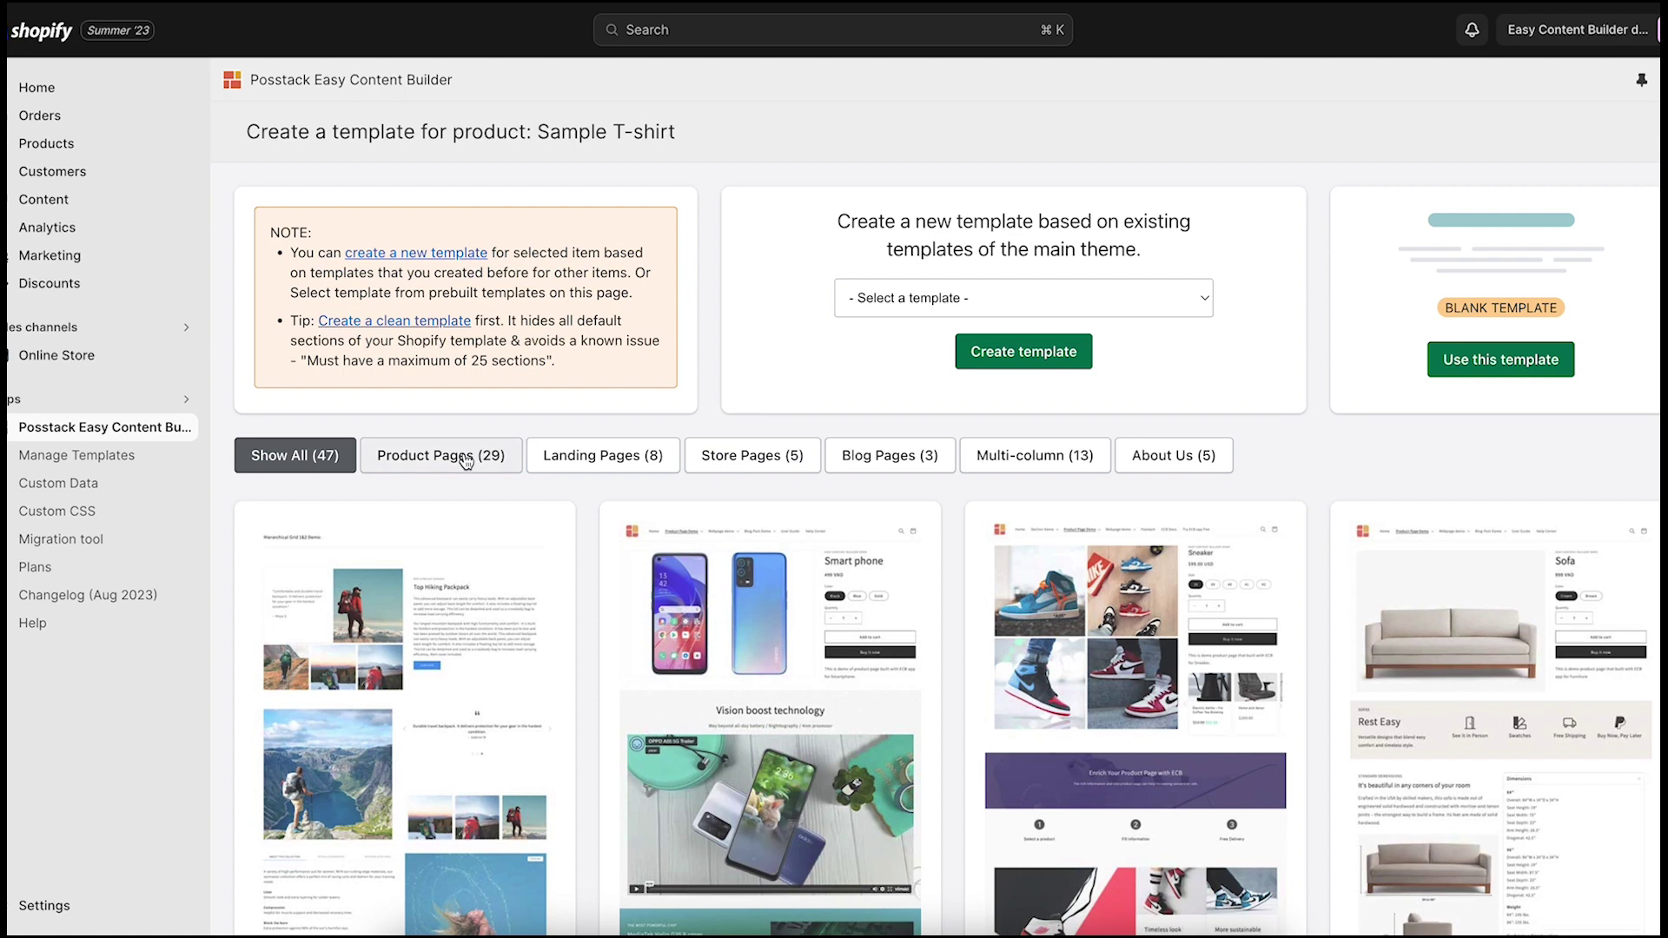
pyautogui.click(603, 455)
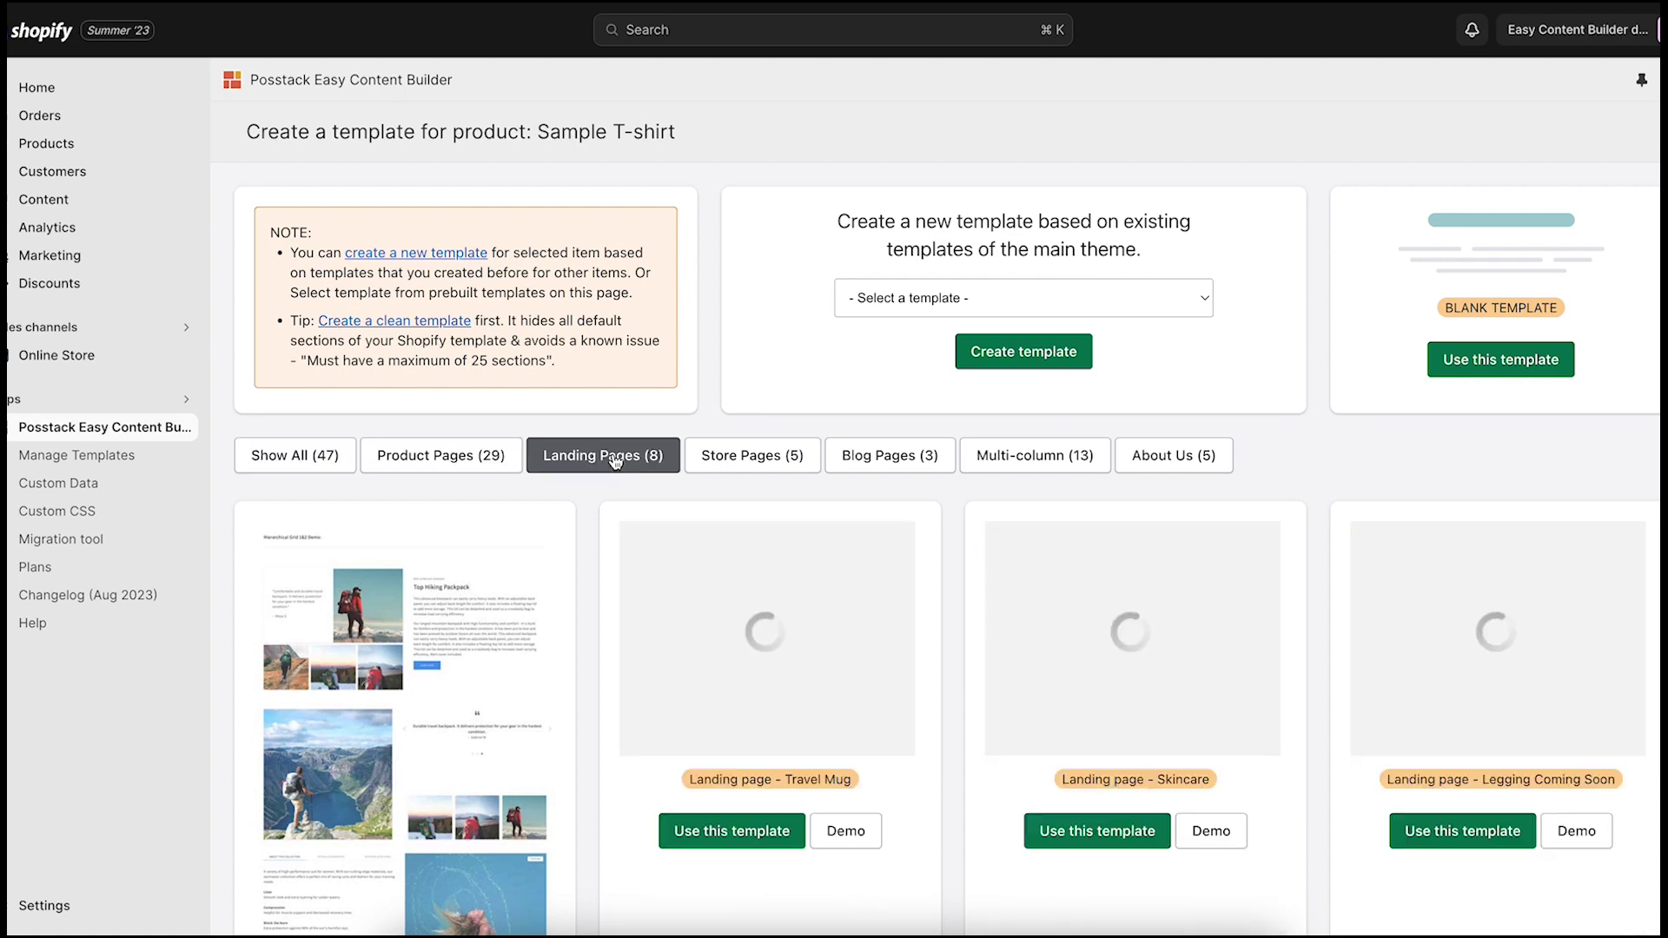
pyautogui.click(754, 455)
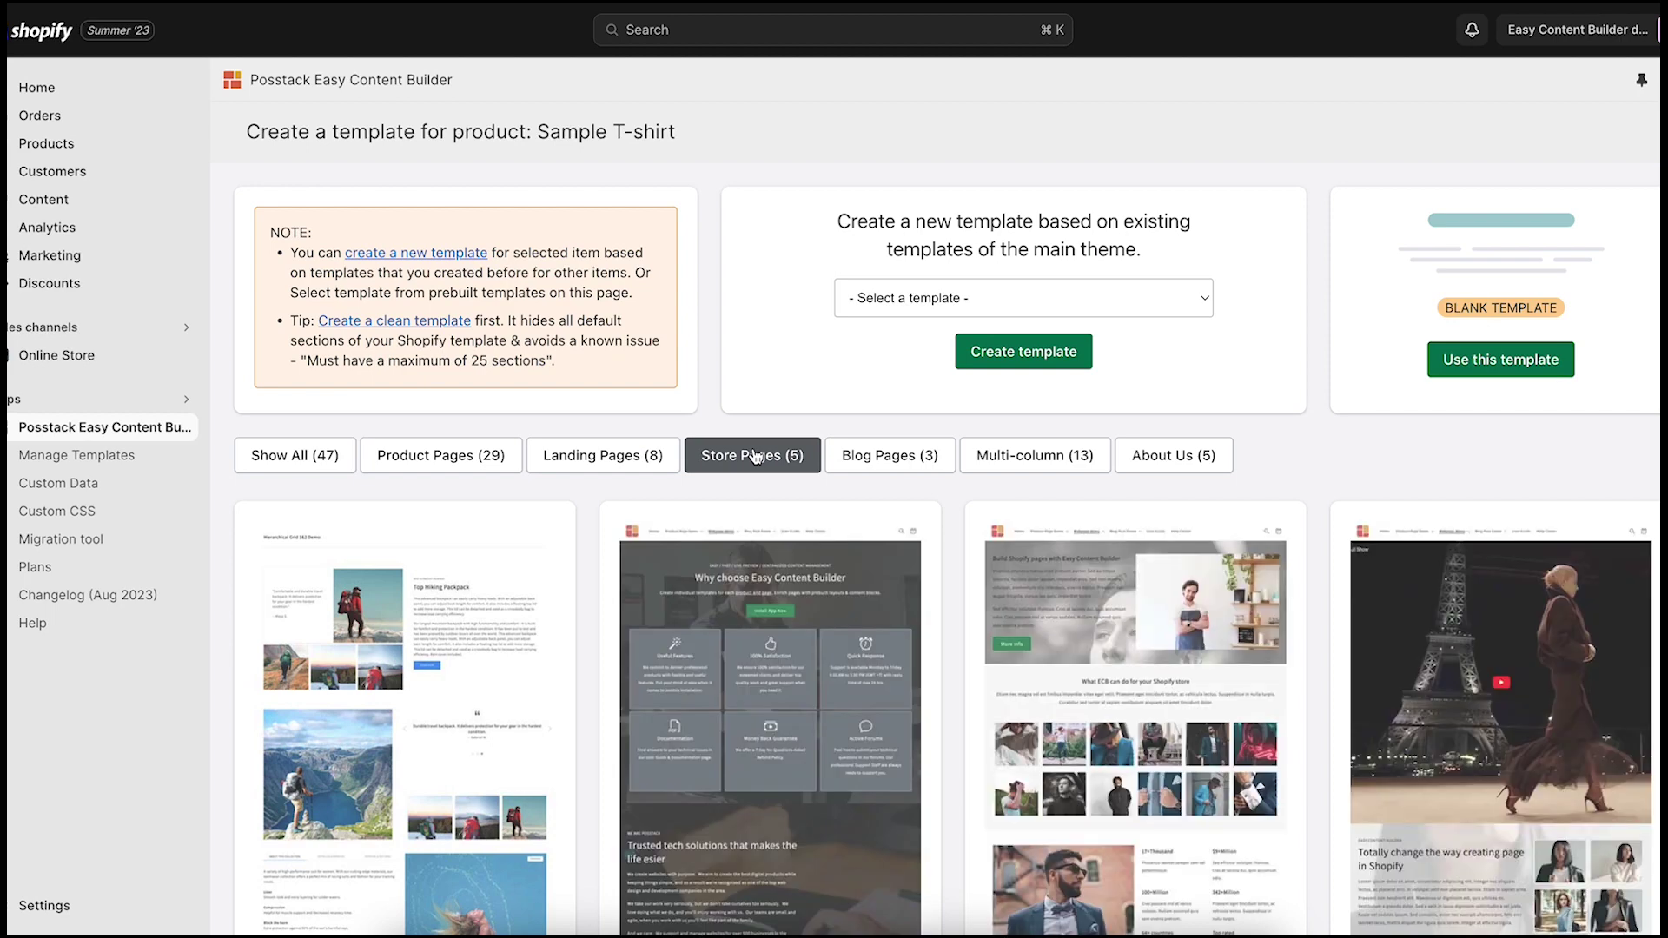
pyautogui.click(465, 459)
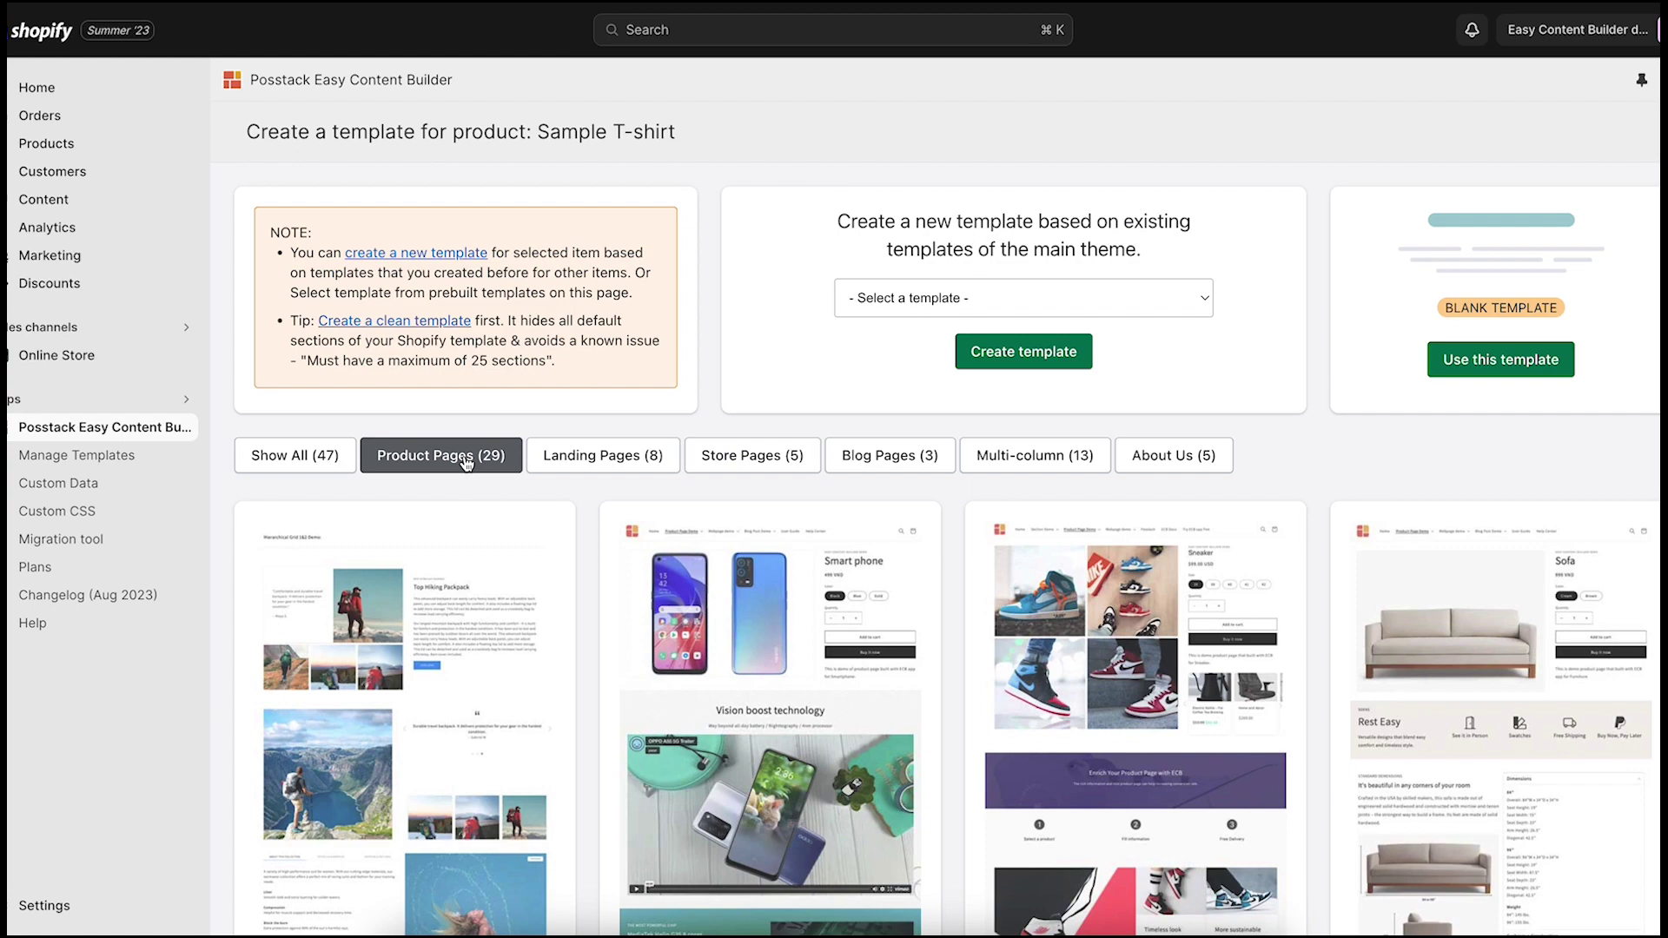
pyautogui.scroll(-8, 574, 504)
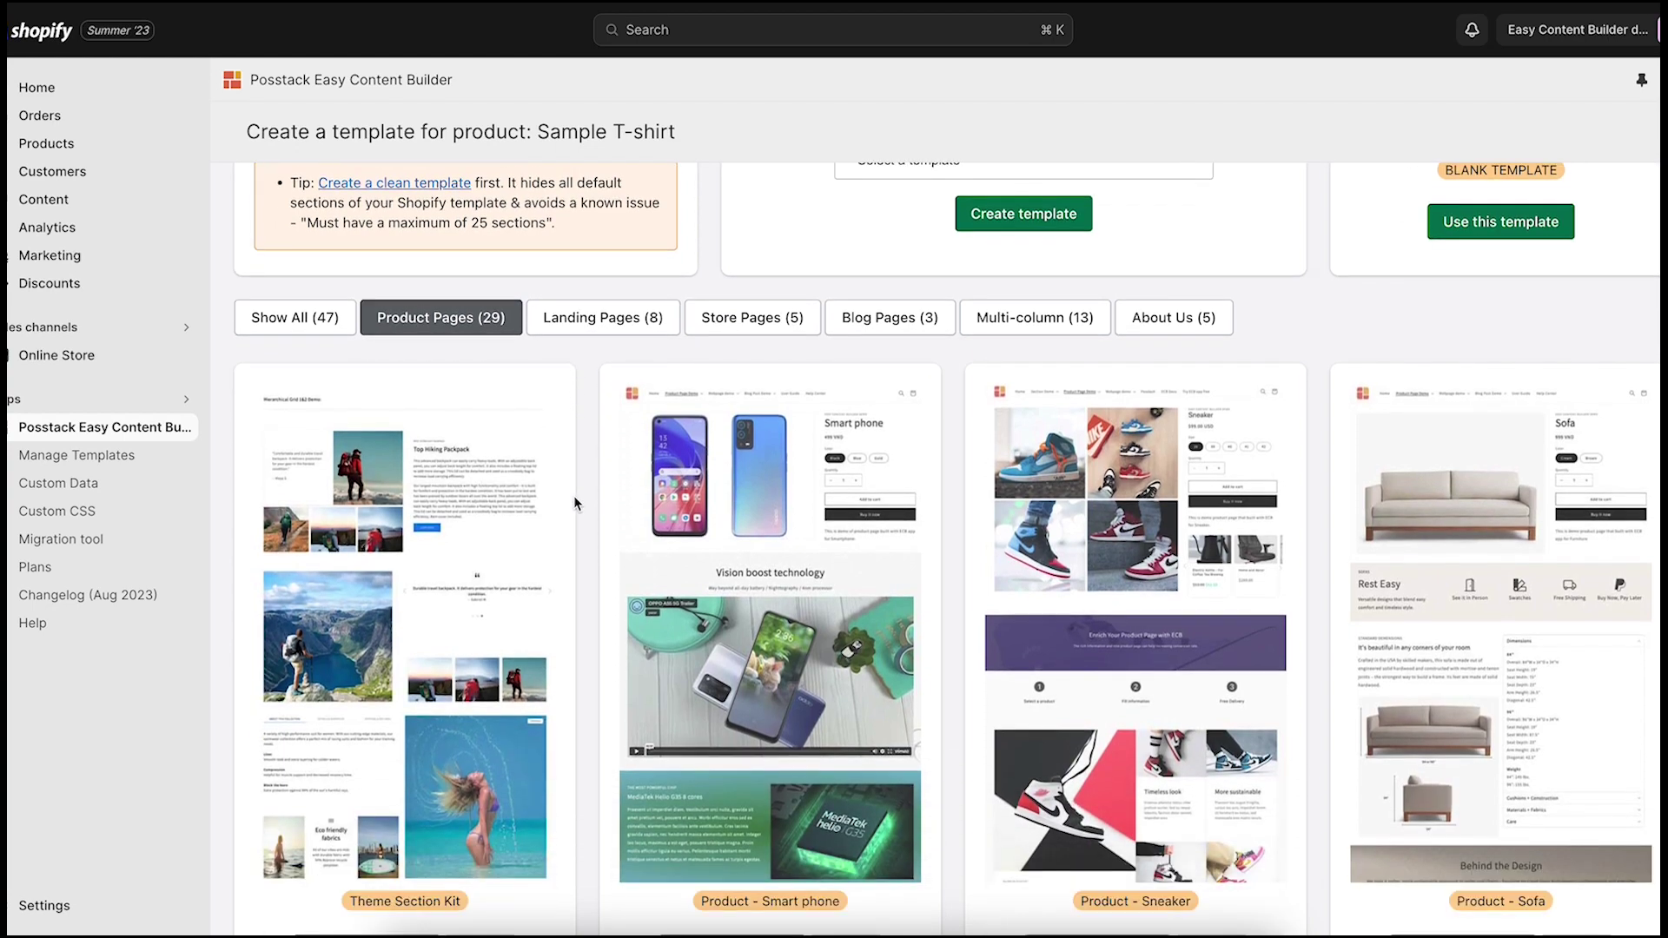
pyautogui.scroll(-2, 575, 504)
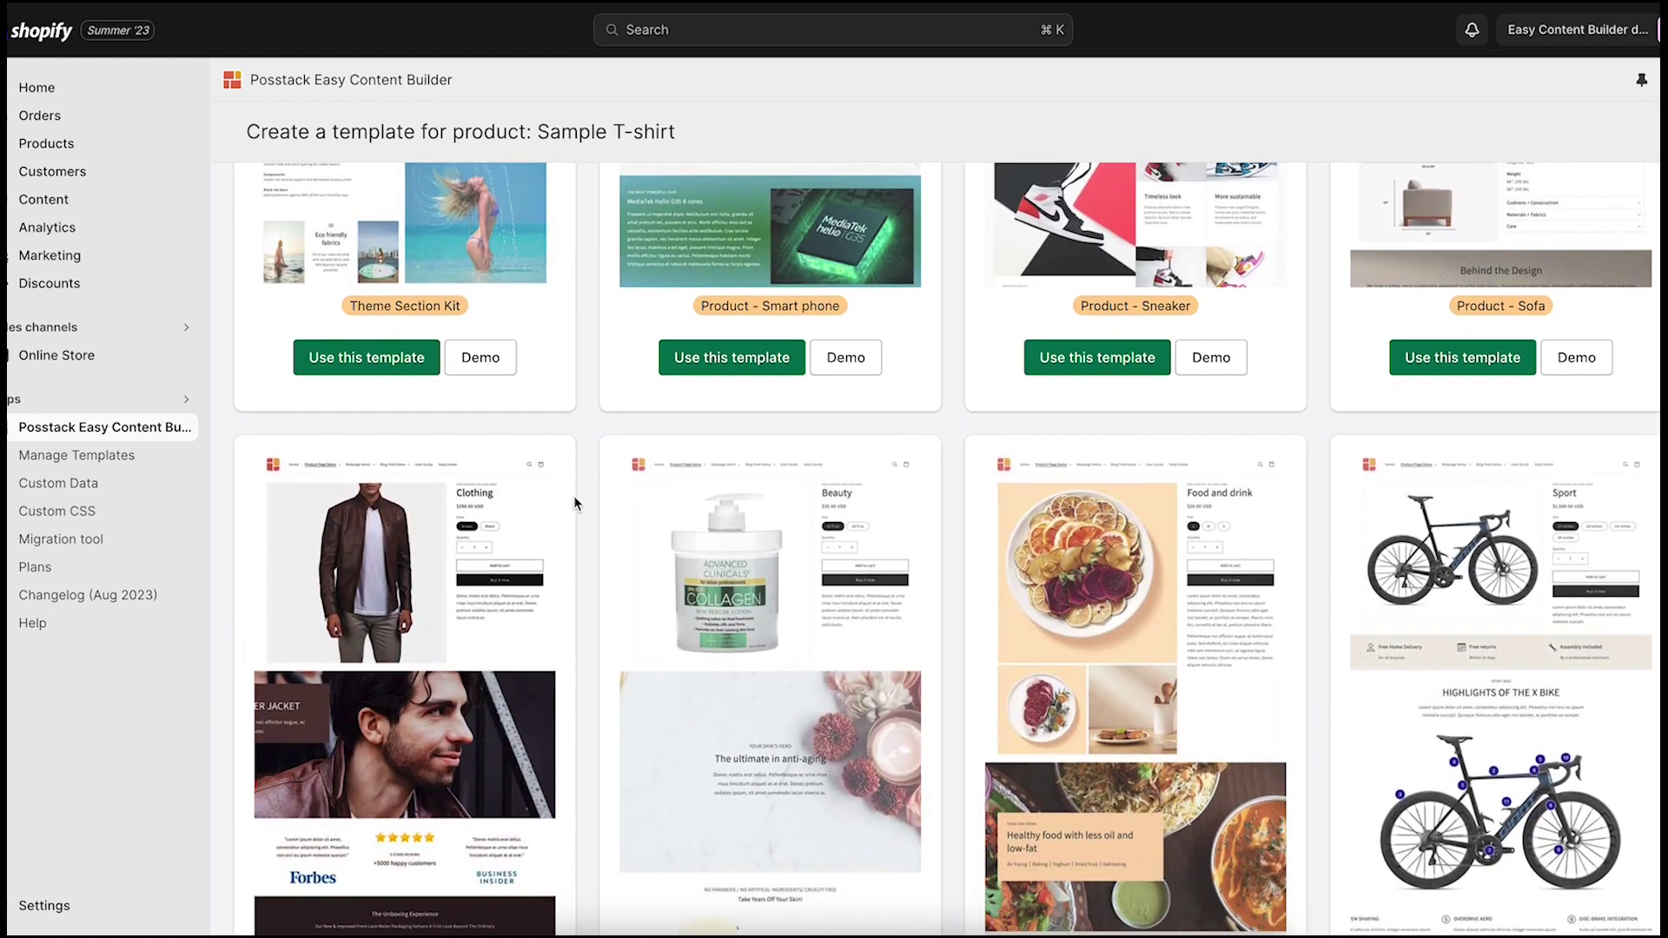
pyautogui.scroll(-5, 574, 503)
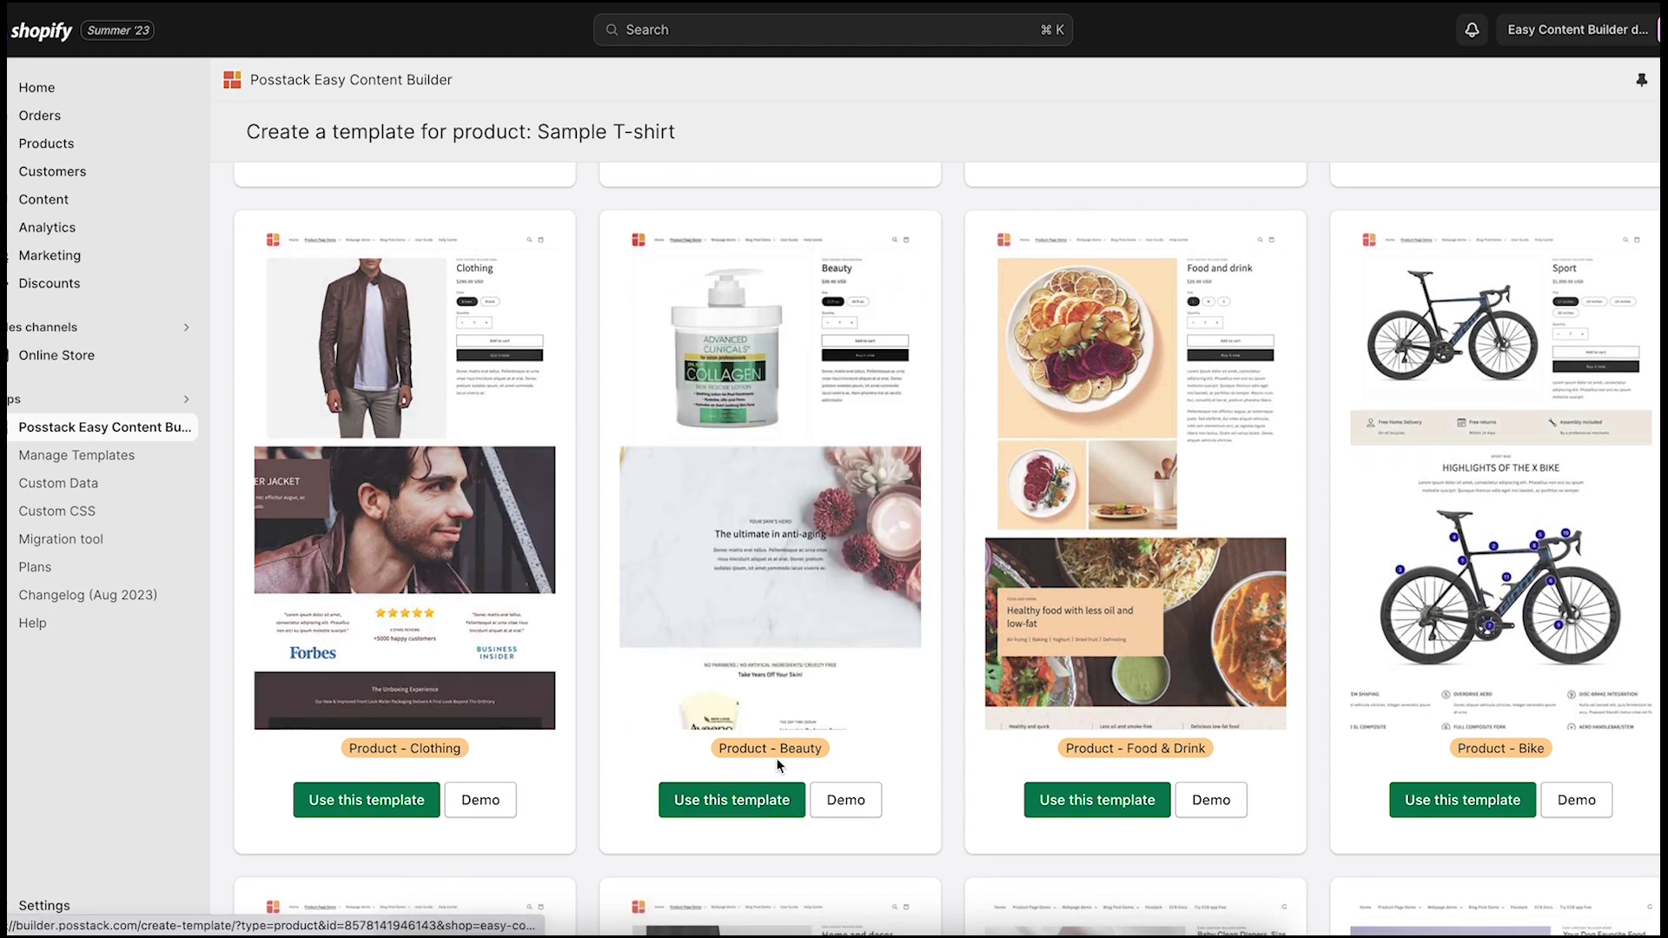
pyautogui.click(744, 808)
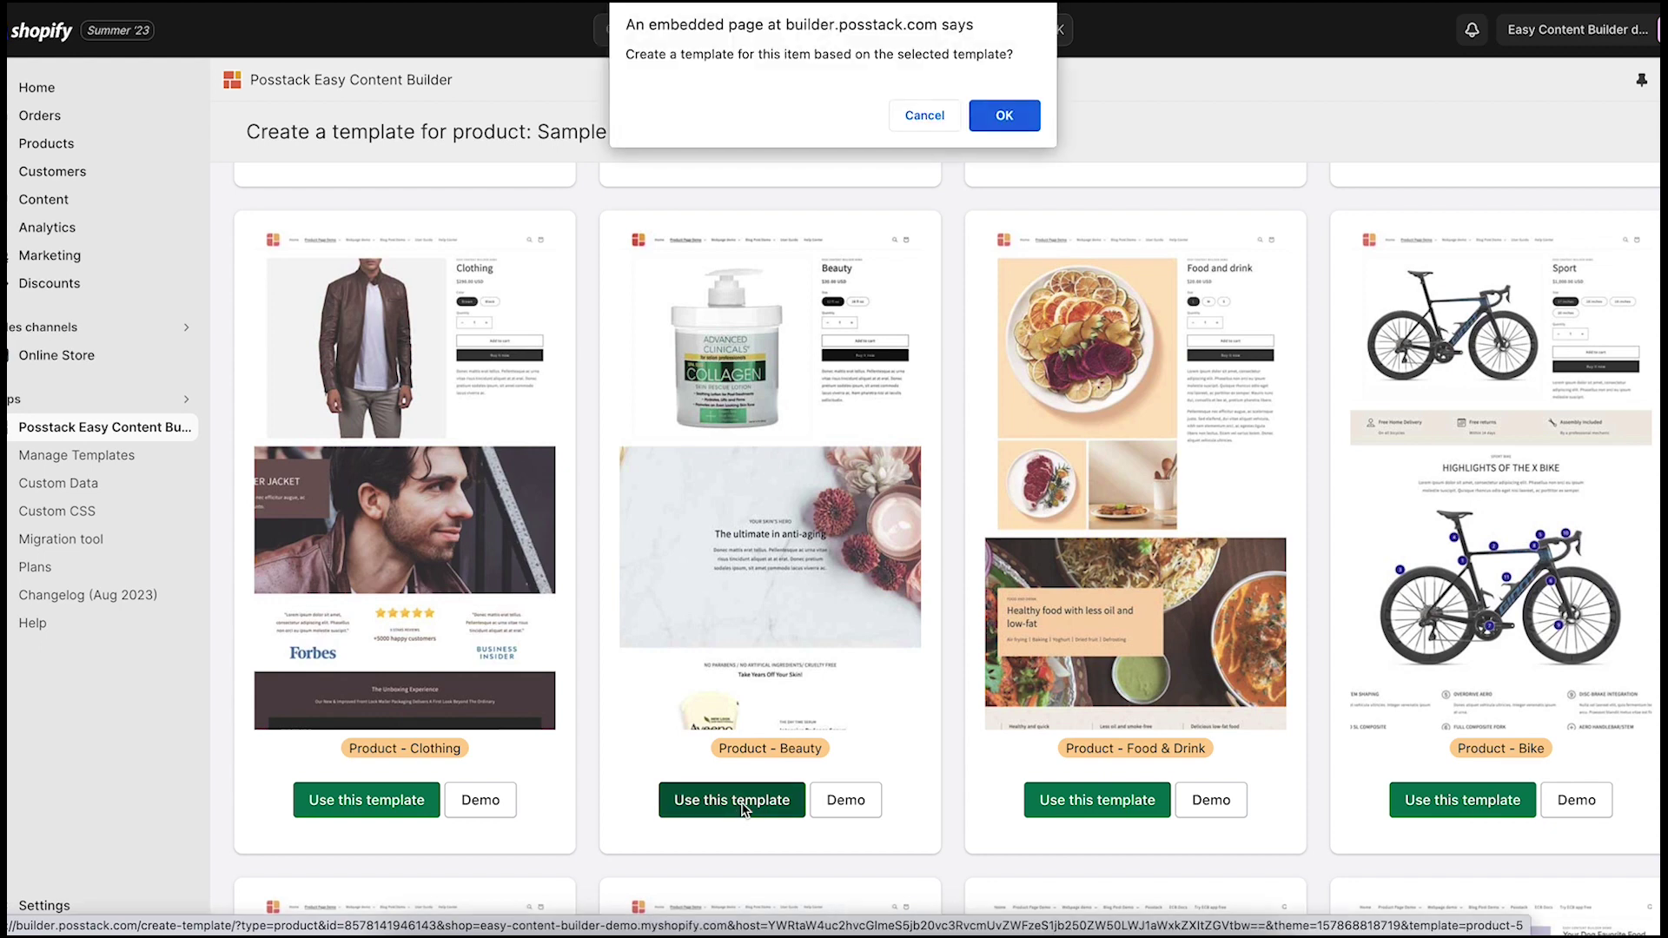
pyautogui.click(1007, 115)
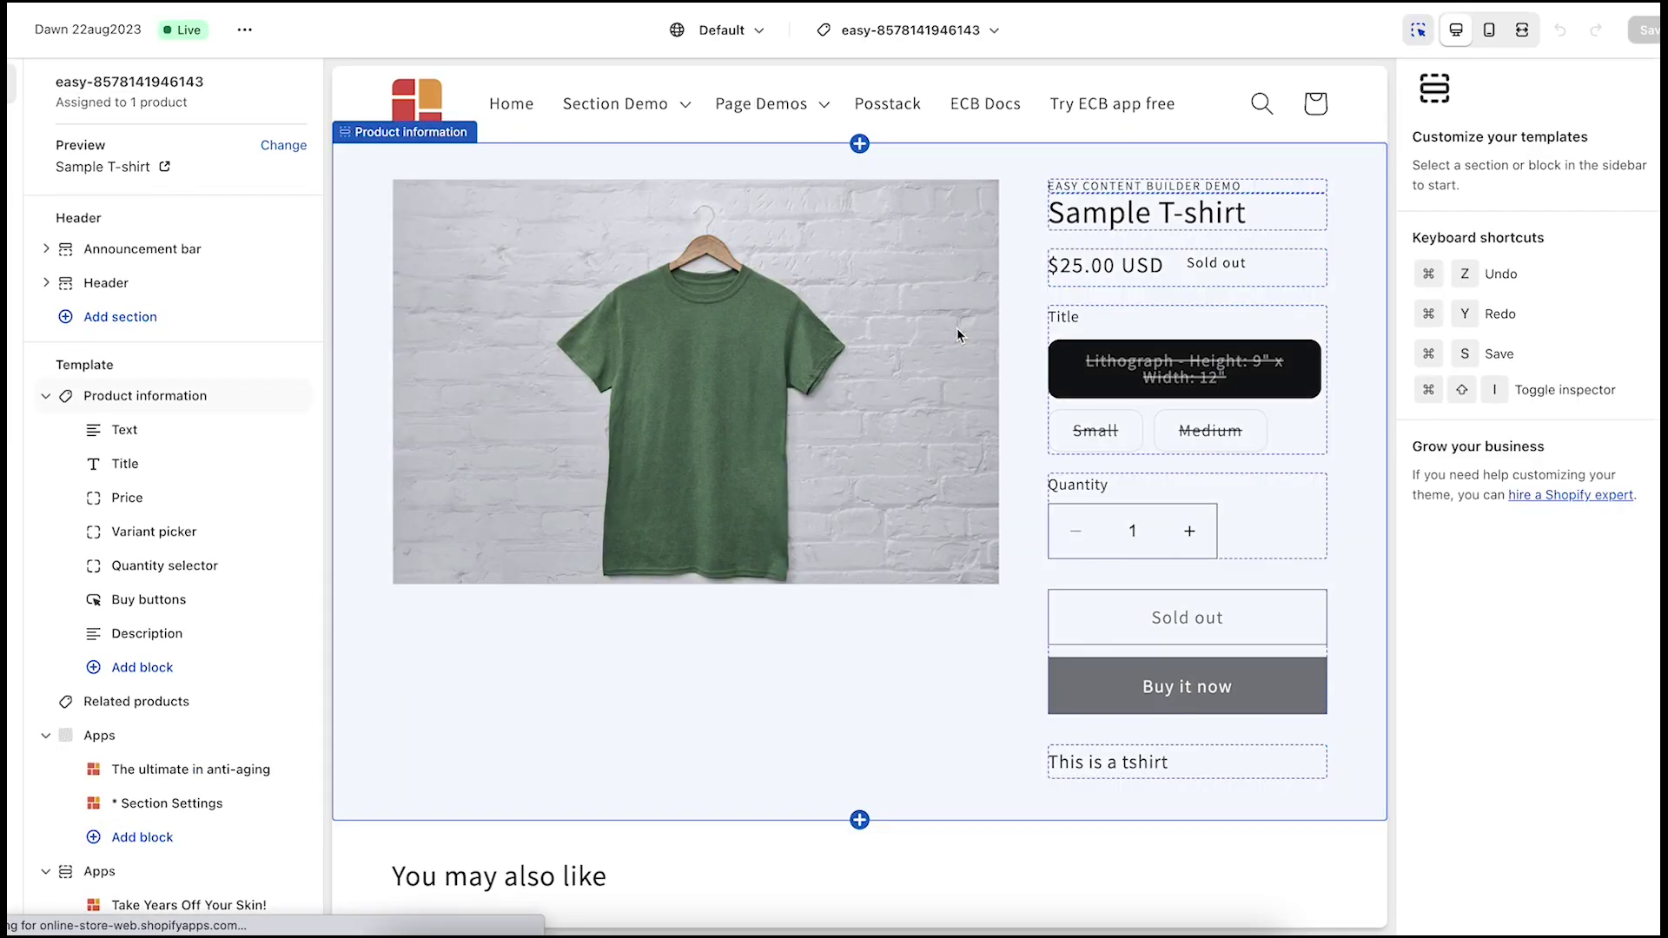
pyautogui.scroll(-3, 1004, 508)
pyautogui.scroll(-5, 1004, 507)
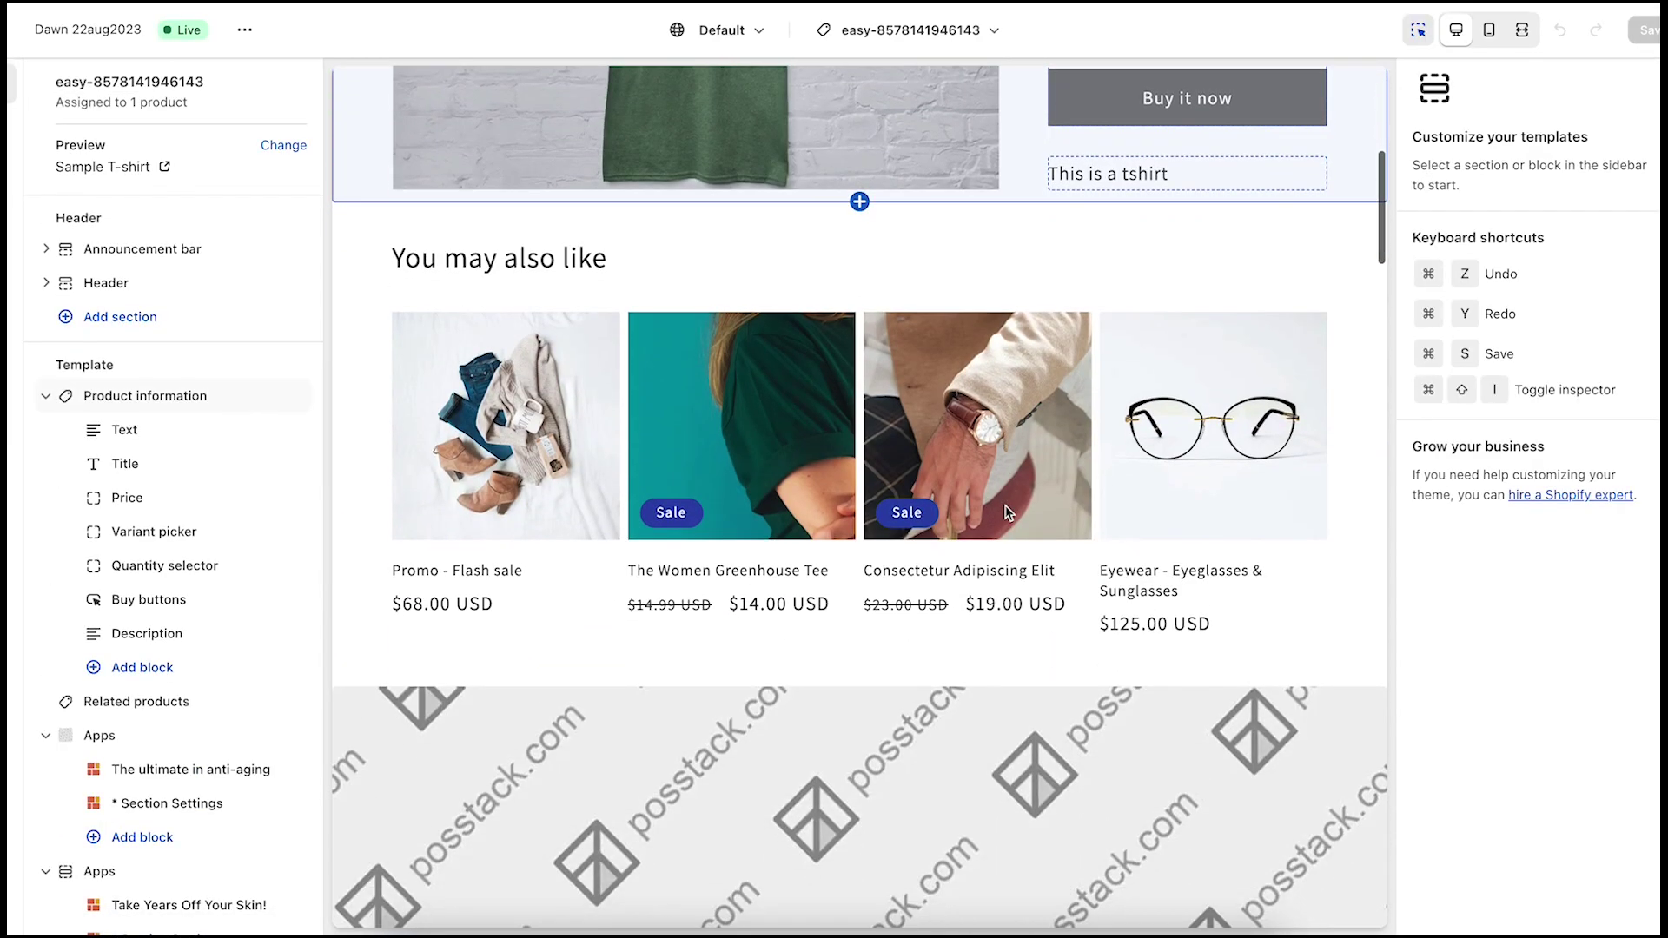
pyautogui.scroll(-3, 1006, 511)
pyautogui.scroll(-3, 1006, 511)
pyautogui.scroll(-3, 1007, 511)
pyautogui.scroll(-3, 1007, 511)
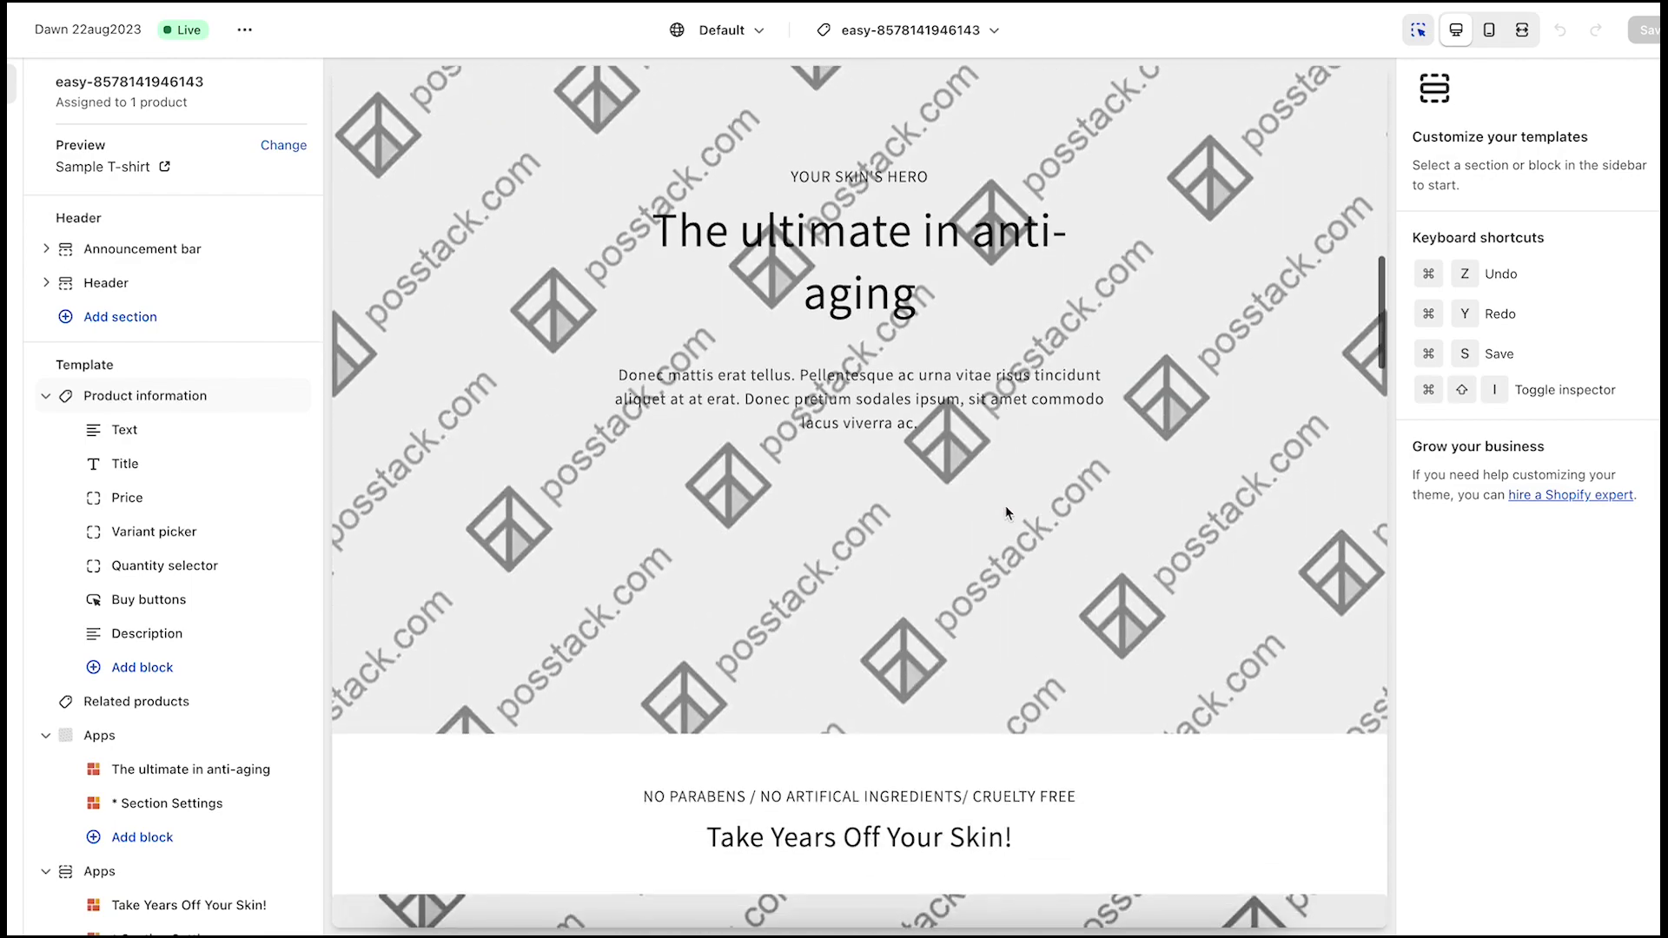
pyautogui.scroll(-3, 1007, 511)
pyautogui.scroll(-3, 1007, 510)
pyautogui.scroll(-2, 1007, 512)
pyautogui.scroll(-4, 1007, 512)
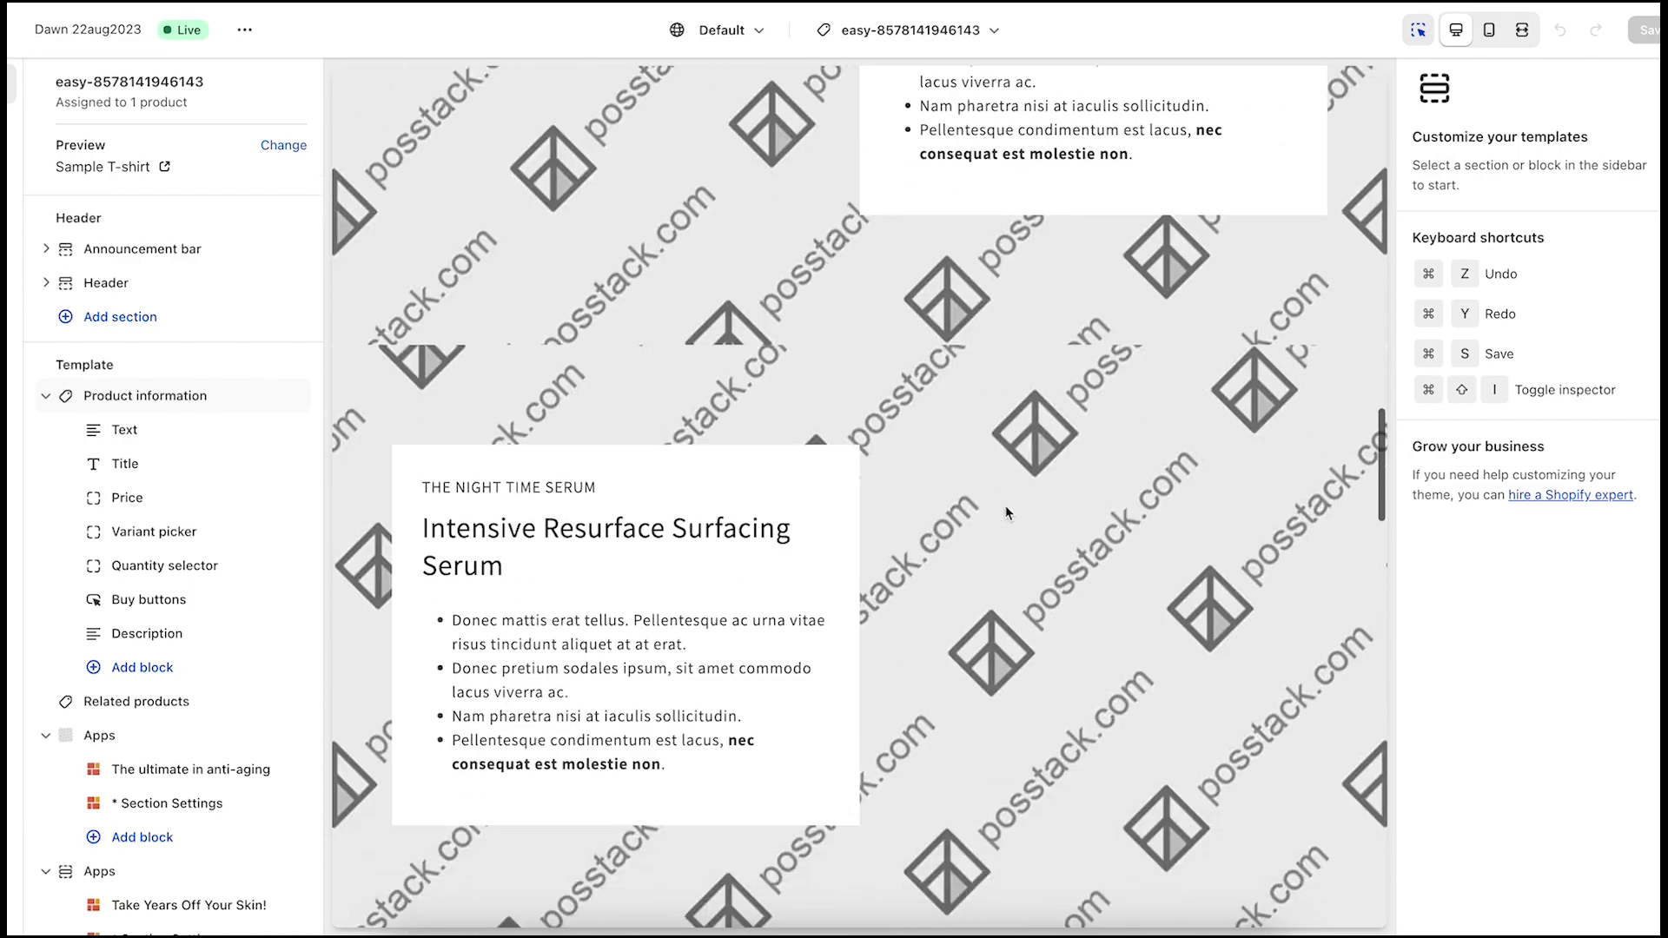
pyautogui.scroll(-4, 1007, 511)
pyautogui.scroll(-2, 1007, 511)
pyautogui.scroll(-4, 1006, 511)
pyautogui.scroll(-2, 1007, 511)
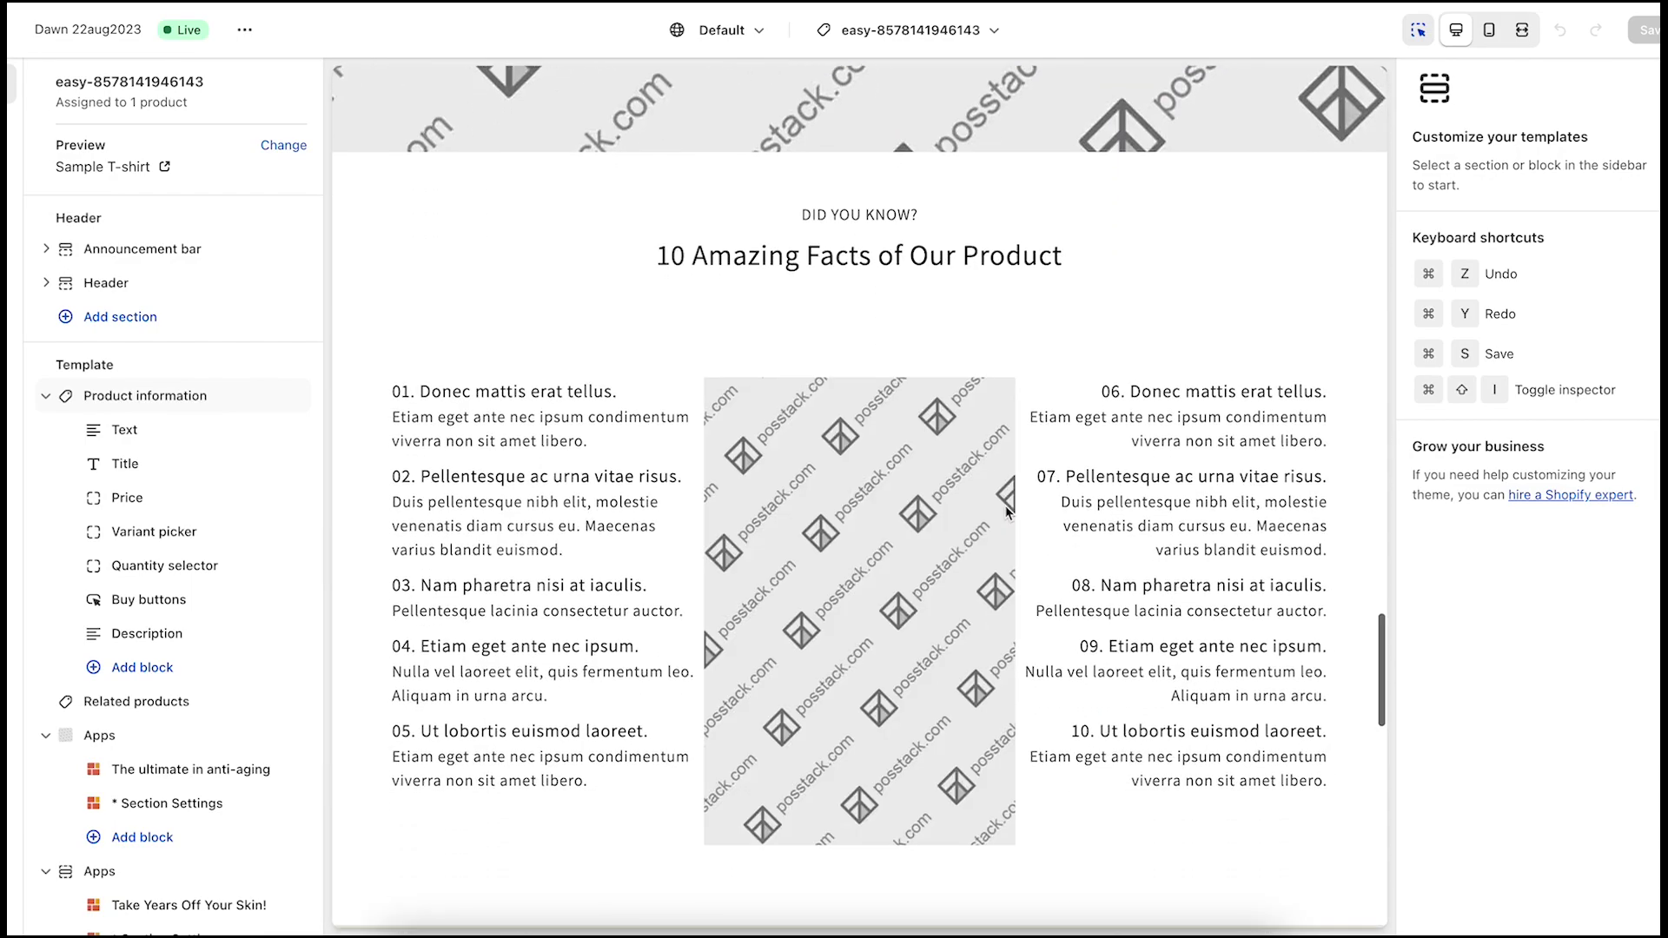
pyautogui.scroll(-5, 1006, 511)
pyautogui.scroll(-2, 1006, 511)
pyautogui.scroll(-2, 1006, 511)
pyautogui.scroll(-2, 1006, 511)
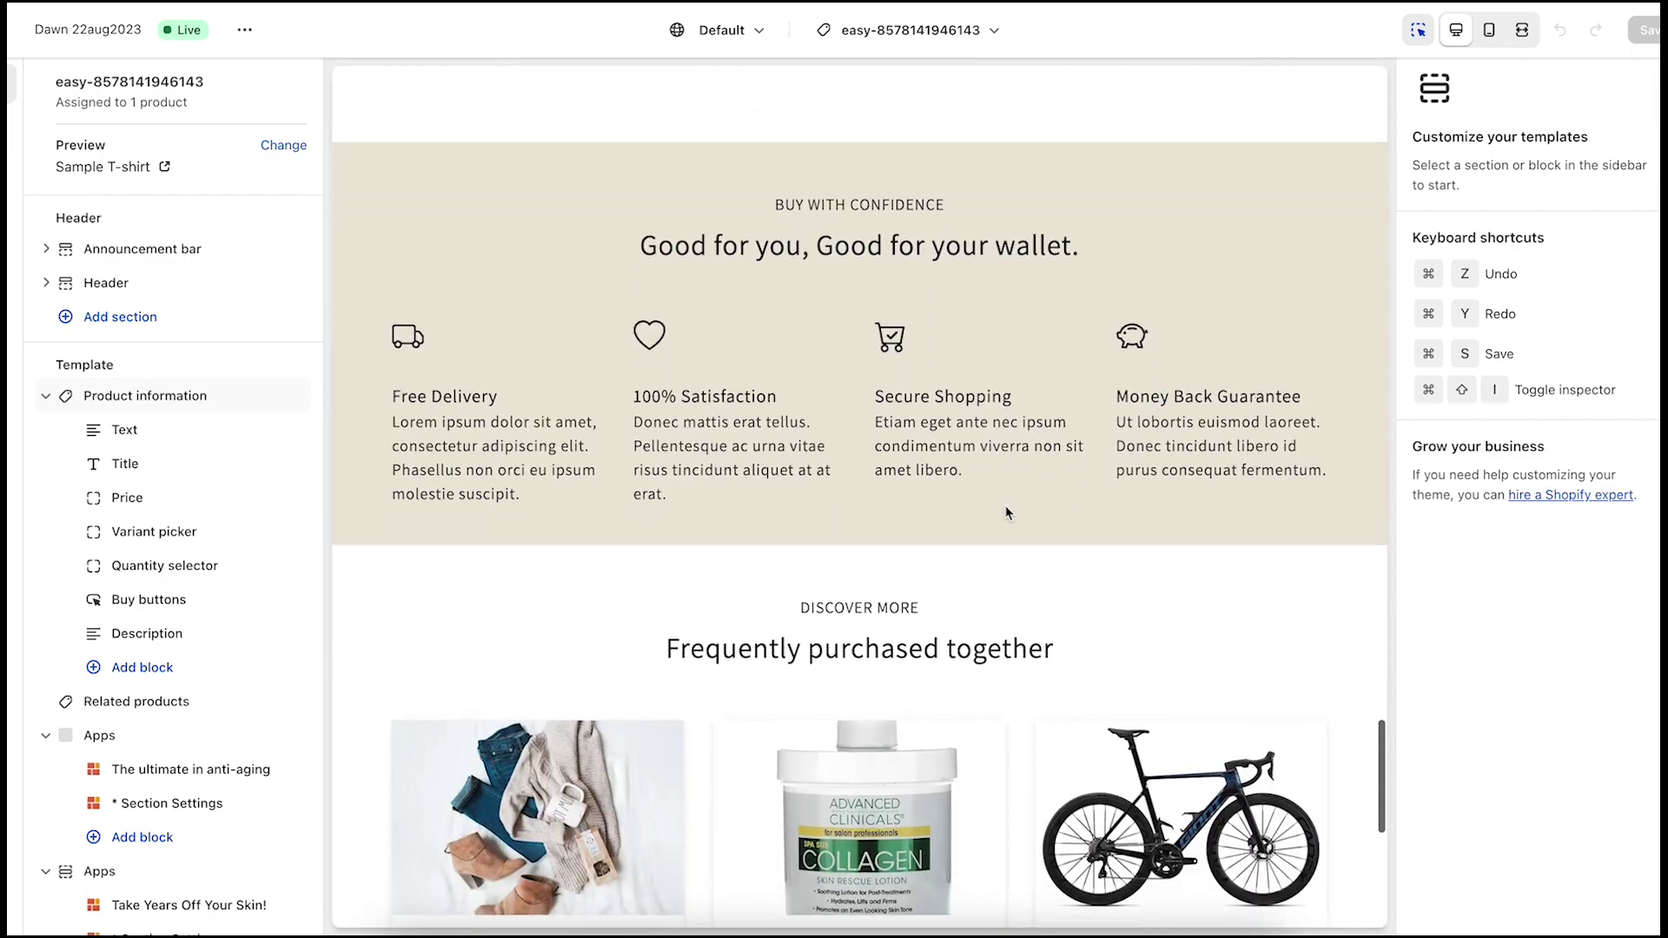
pyautogui.scroll(-4, 1008, 511)
pyautogui.scroll(8, 1008, 512)
pyautogui.scroll(2, 1008, 511)
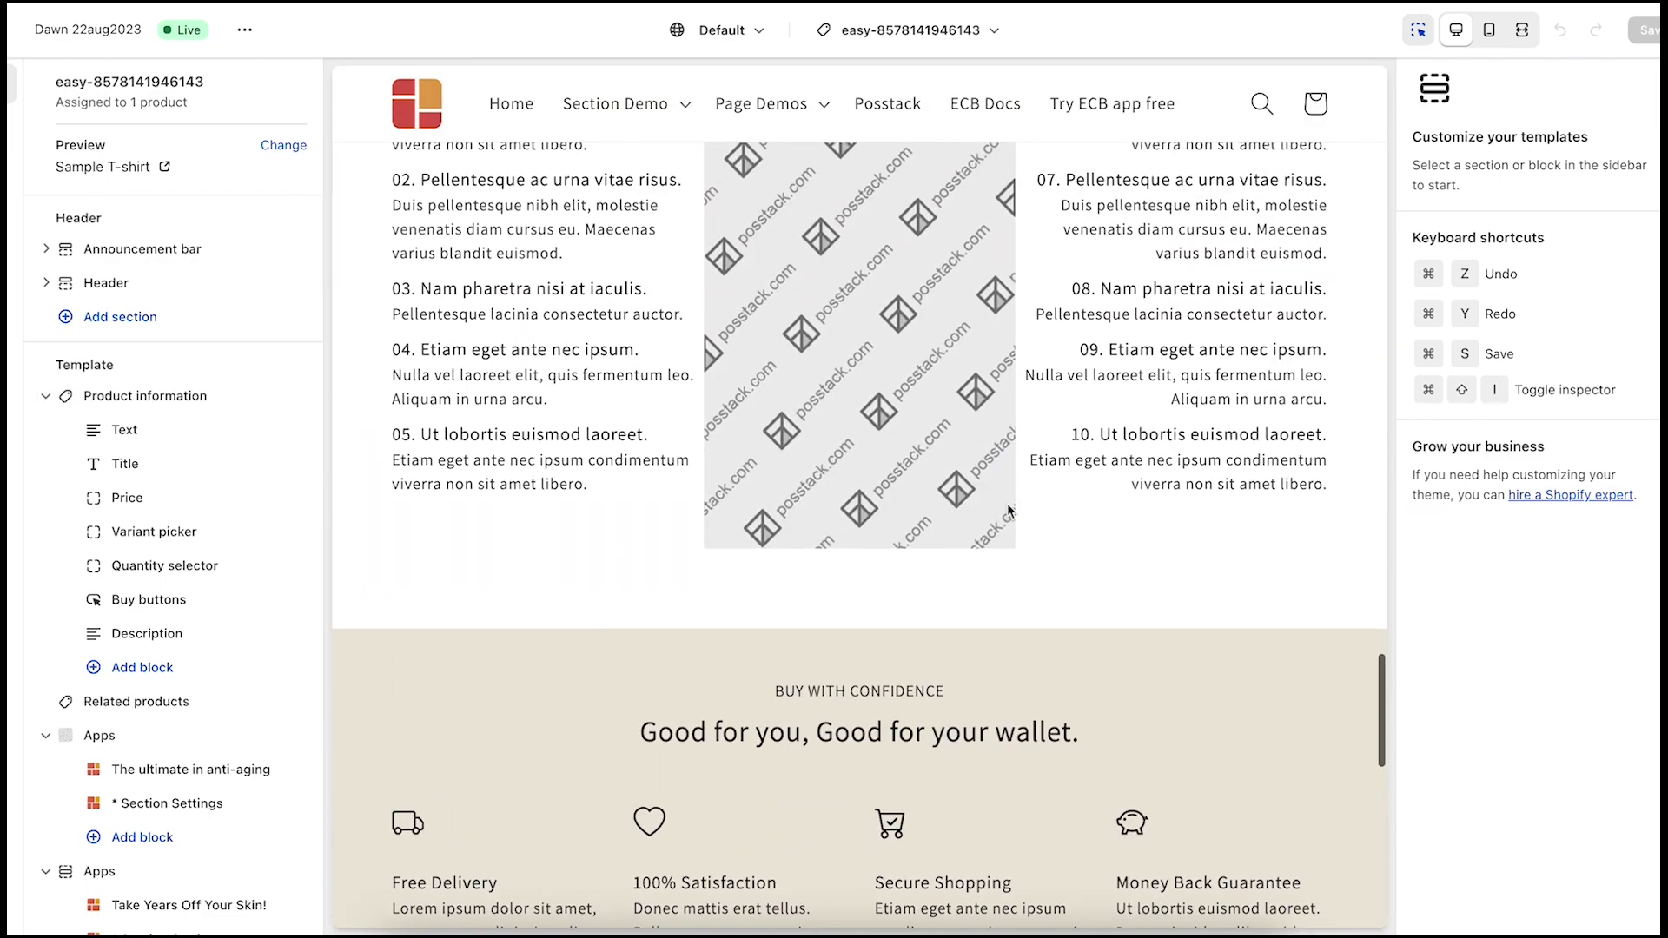
pyautogui.scroll(4, 1008, 503)
pyautogui.scroll(4, 1008, 503)
pyautogui.scroll(4, 1007, 503)
pyautogui.scroll(4, 1008, 504)
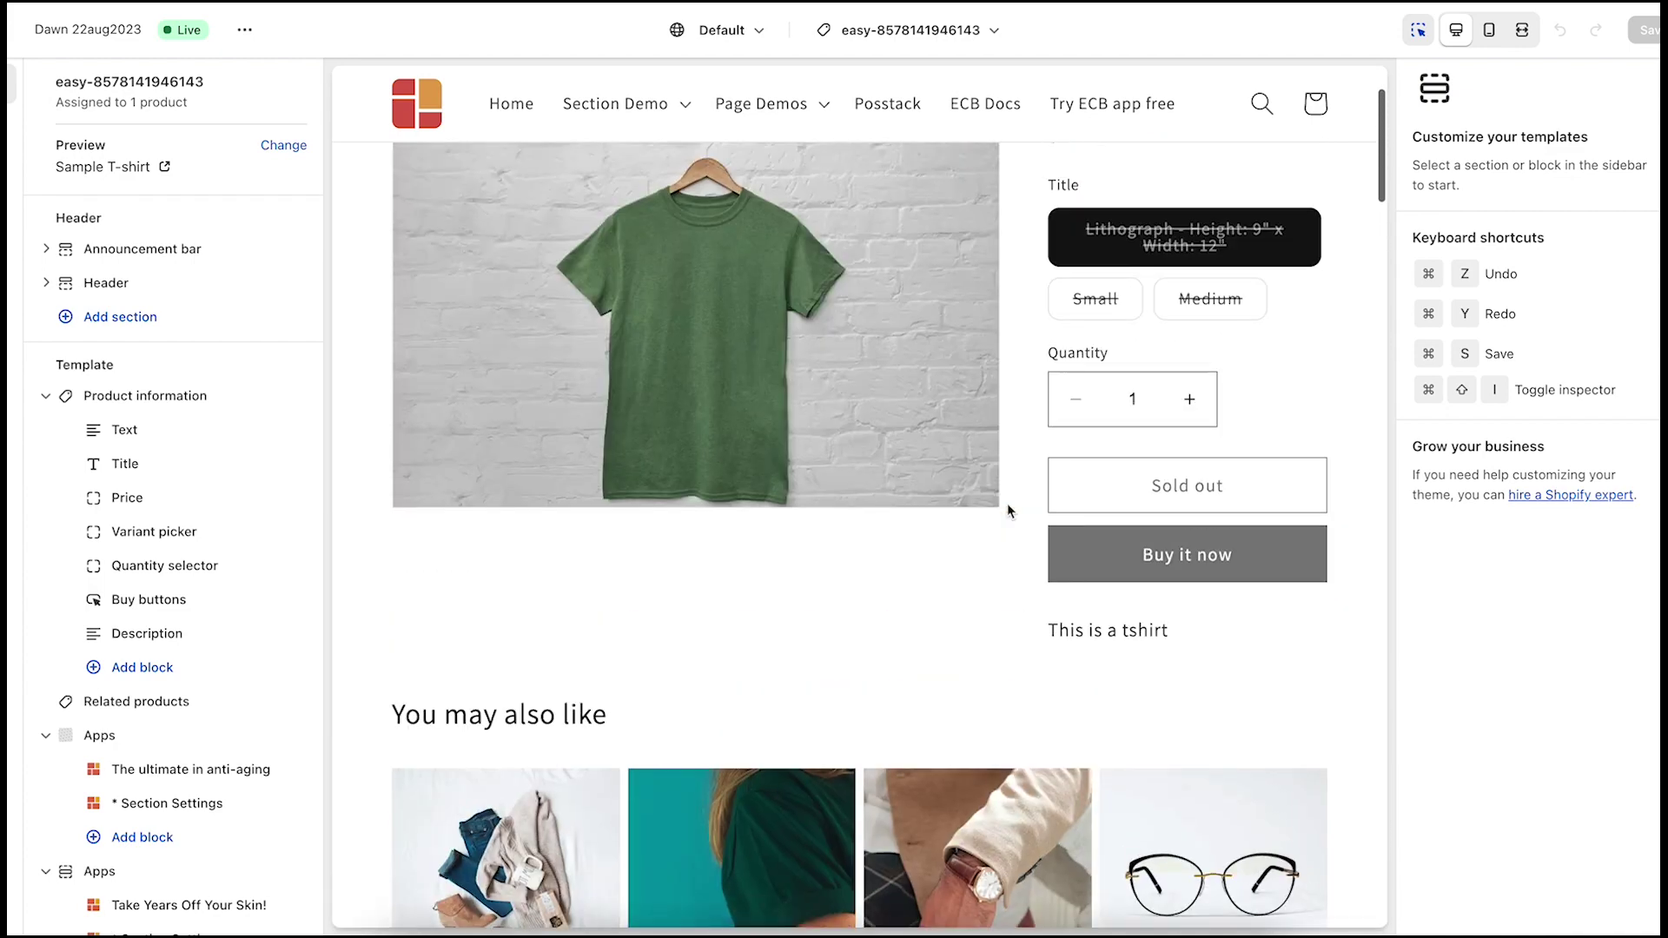
pyautogui.scroll(-3, 1008, 503)
pyautogui.scroll(-3, 1007, 503)
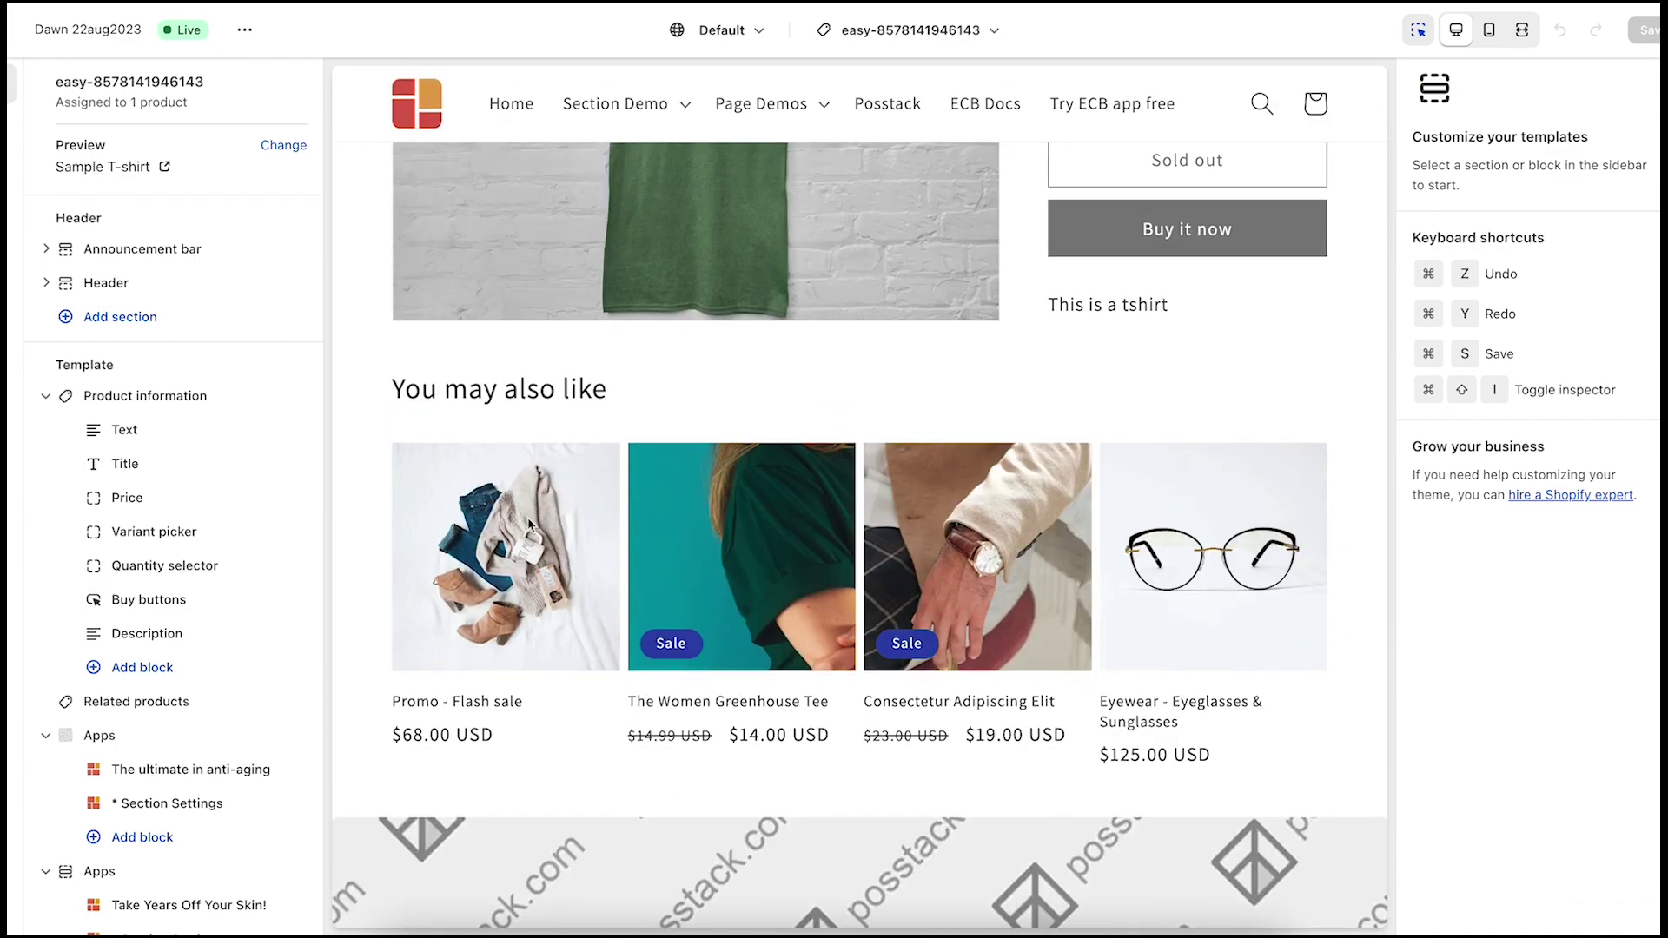
pyautogui.click(367, 422)
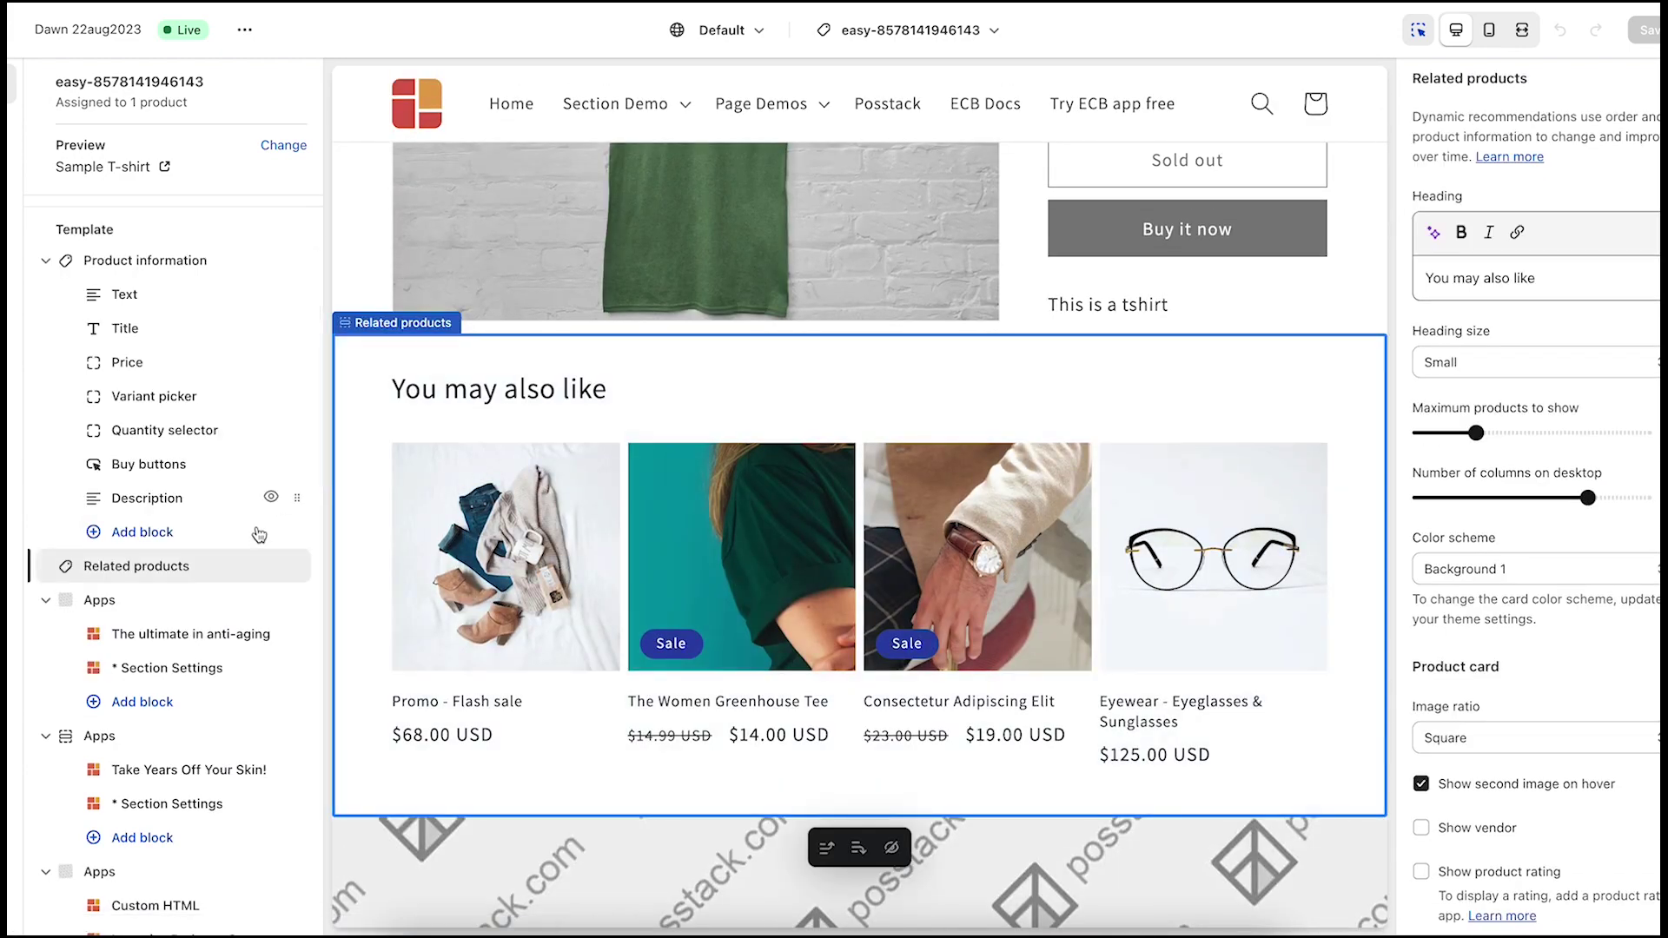
# Hide the Related products ('You may also like') section on the template.
pyautogui.click(273, 566)
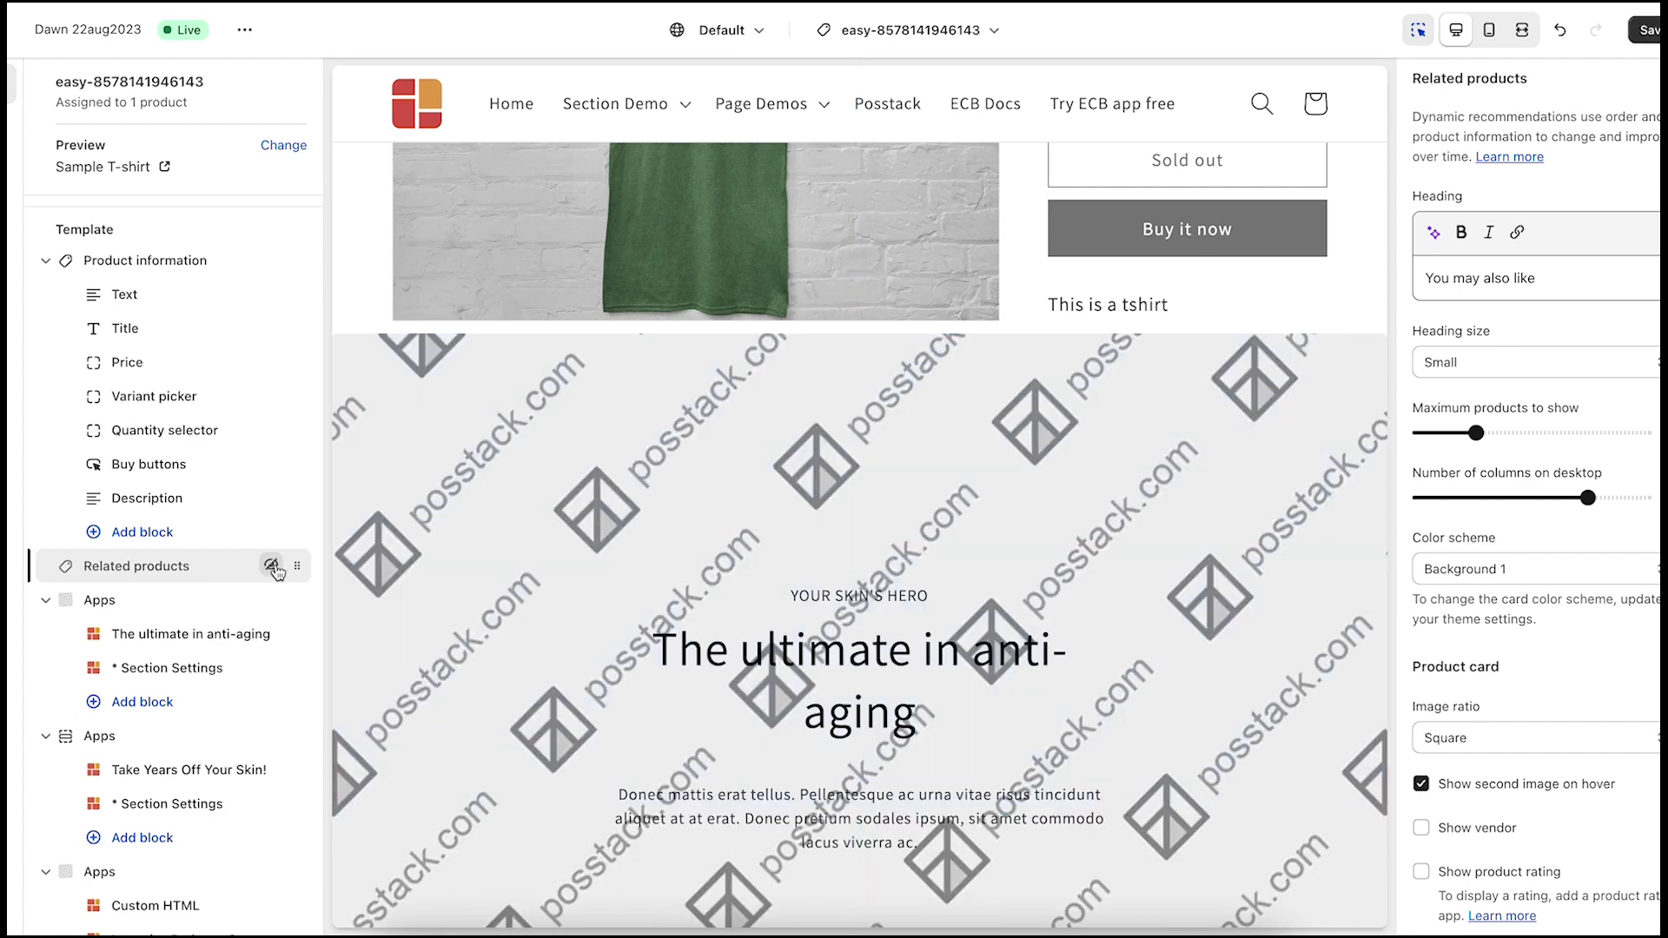
pyautogui.moveTo(427, 578)
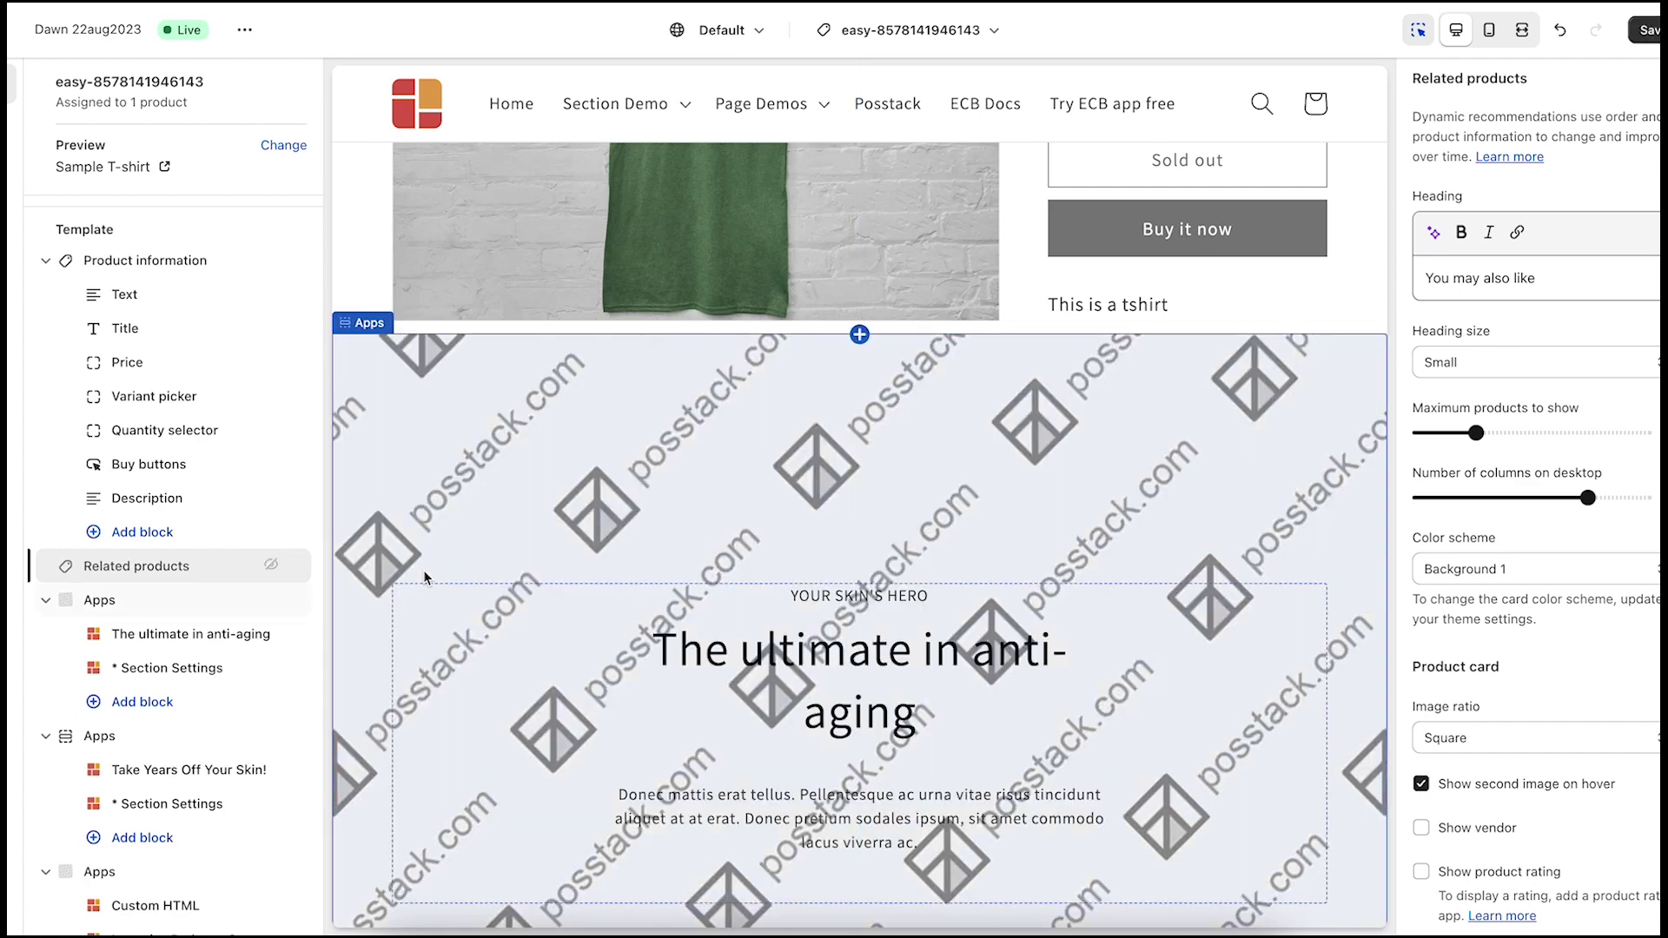
pyautogui.click(167, 667)
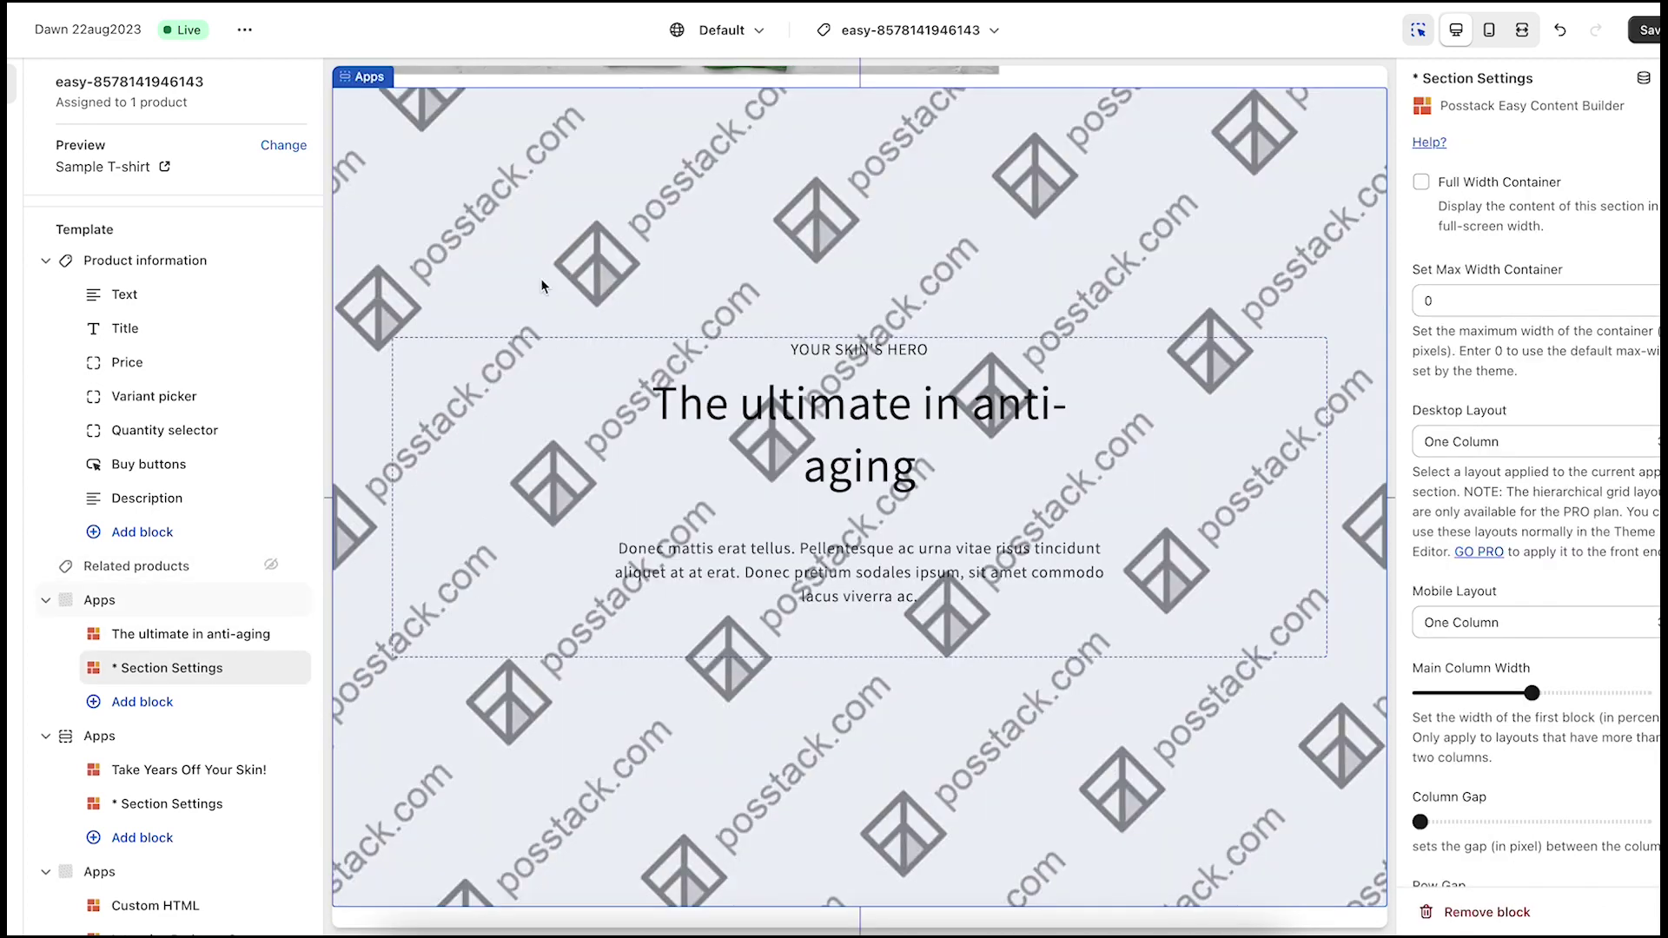
# Set the anti-aging hero's background image to the library's sample-hero boots photo.
pyautogui.click(191, 633)
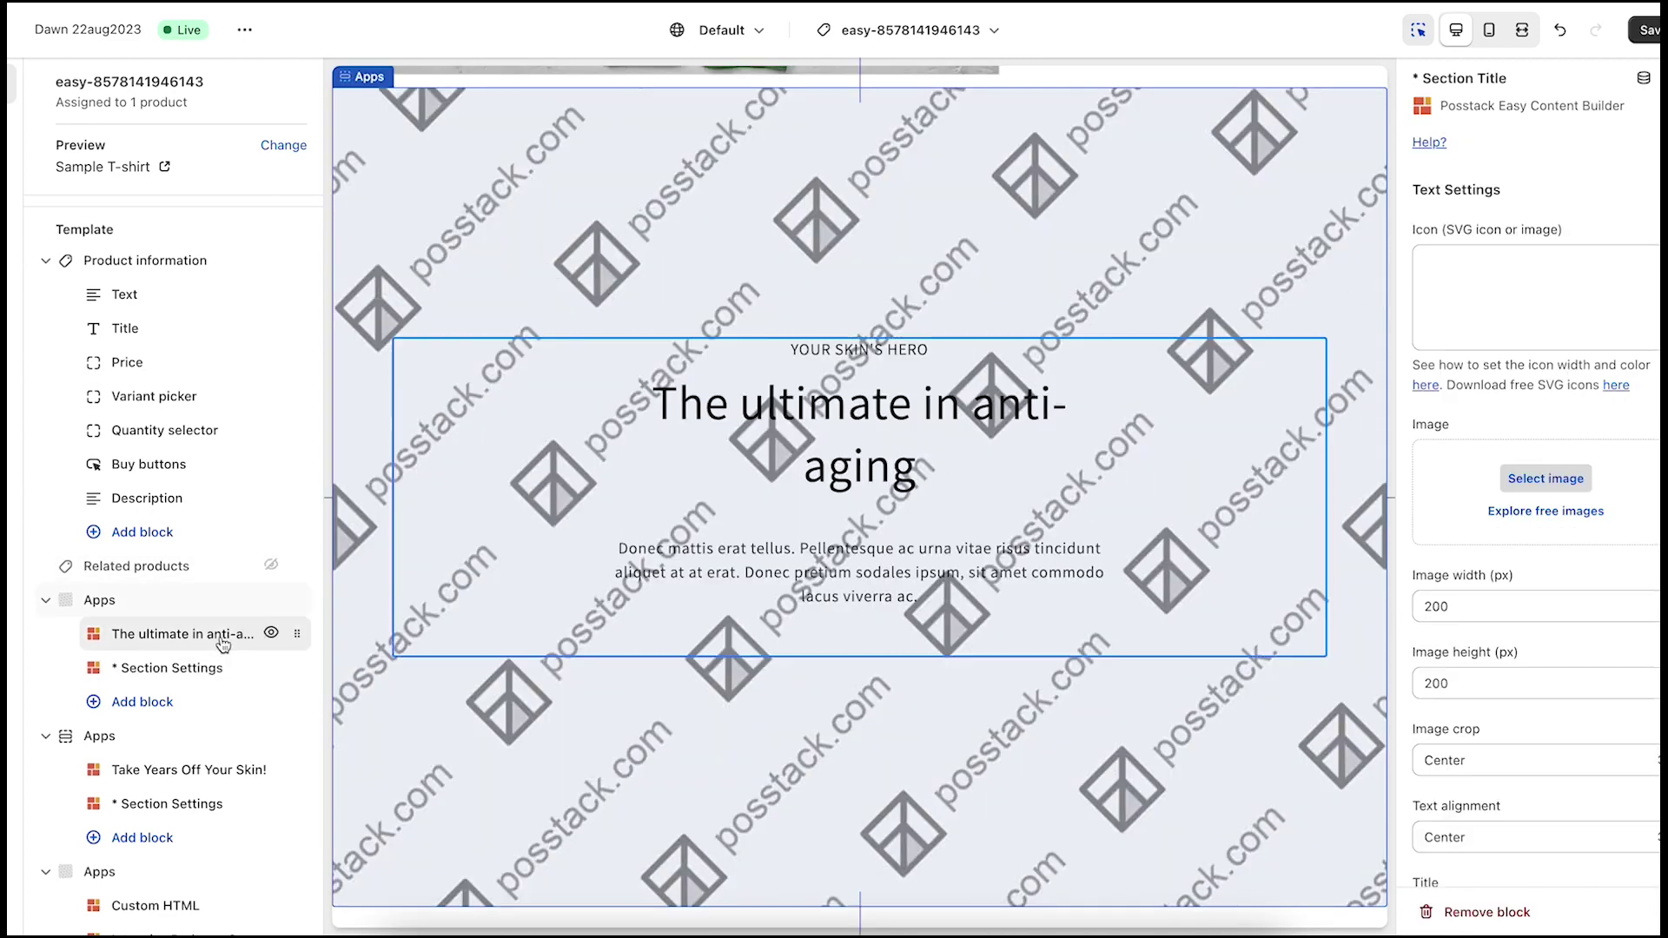
pyautogui.click(168, 668)
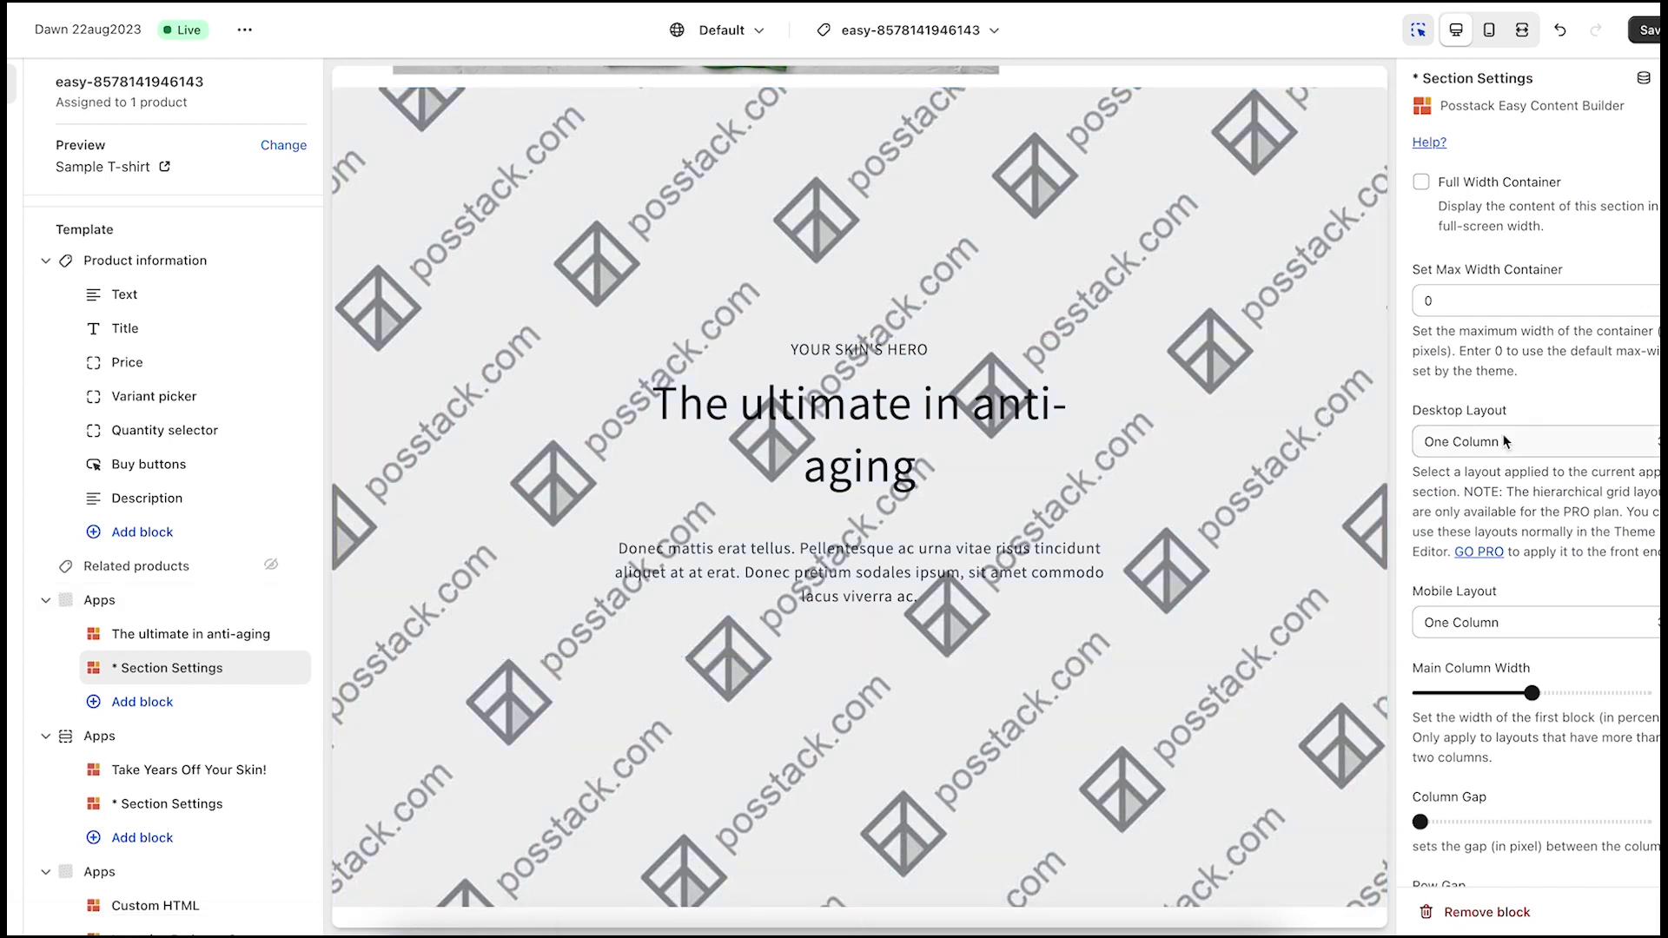
pyautogui.scroll(-1, 1497, 447)
pyautogui.scroll(-3, 1497, 446)
pyautogui.scroll(-3, 1496, 447)
pyautogui.scroll(-3, 1496, 447)
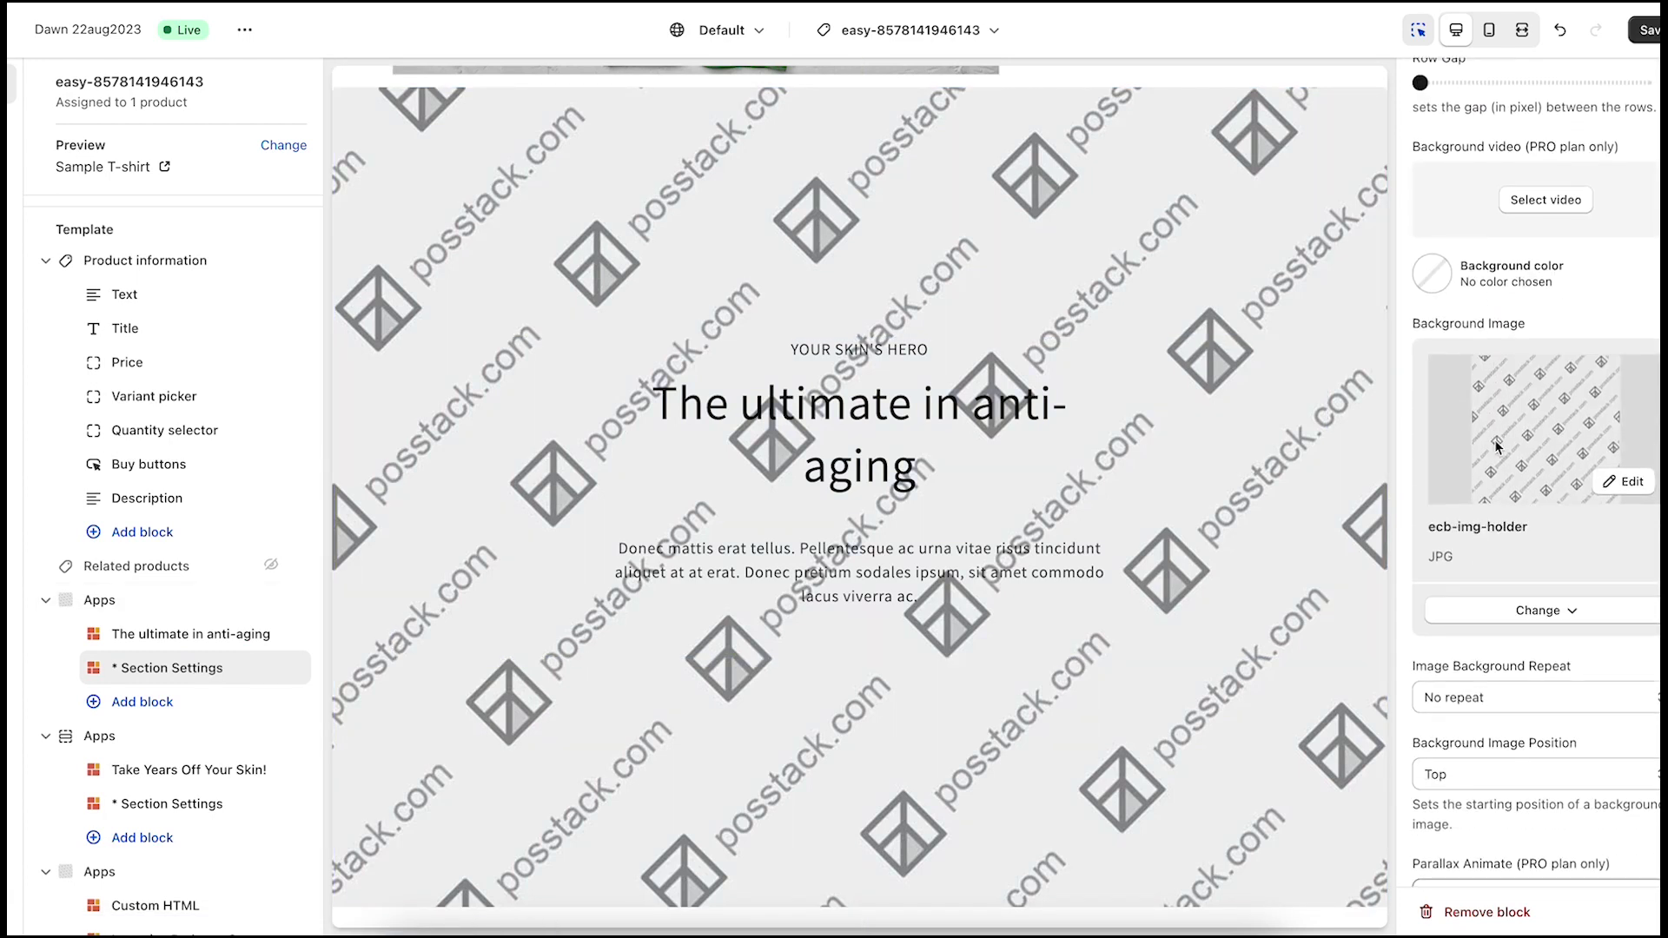
pyautogui.click(1561, 610)
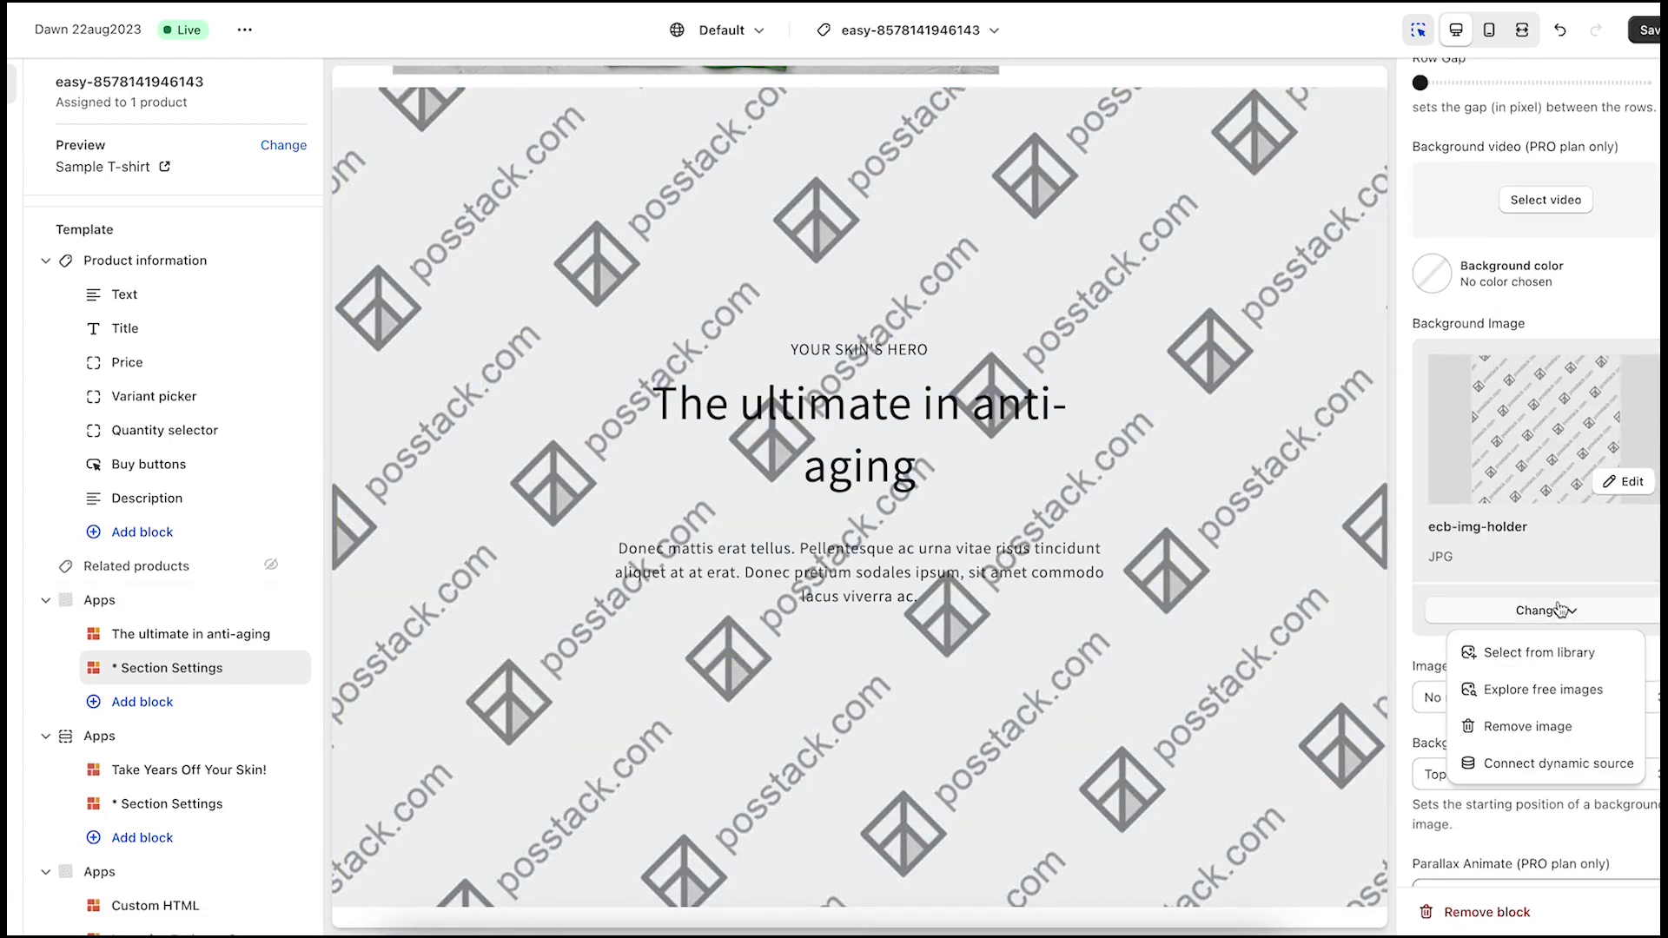
pyautogui.click(1534, 652)
pyautogui.click(1111, 570)
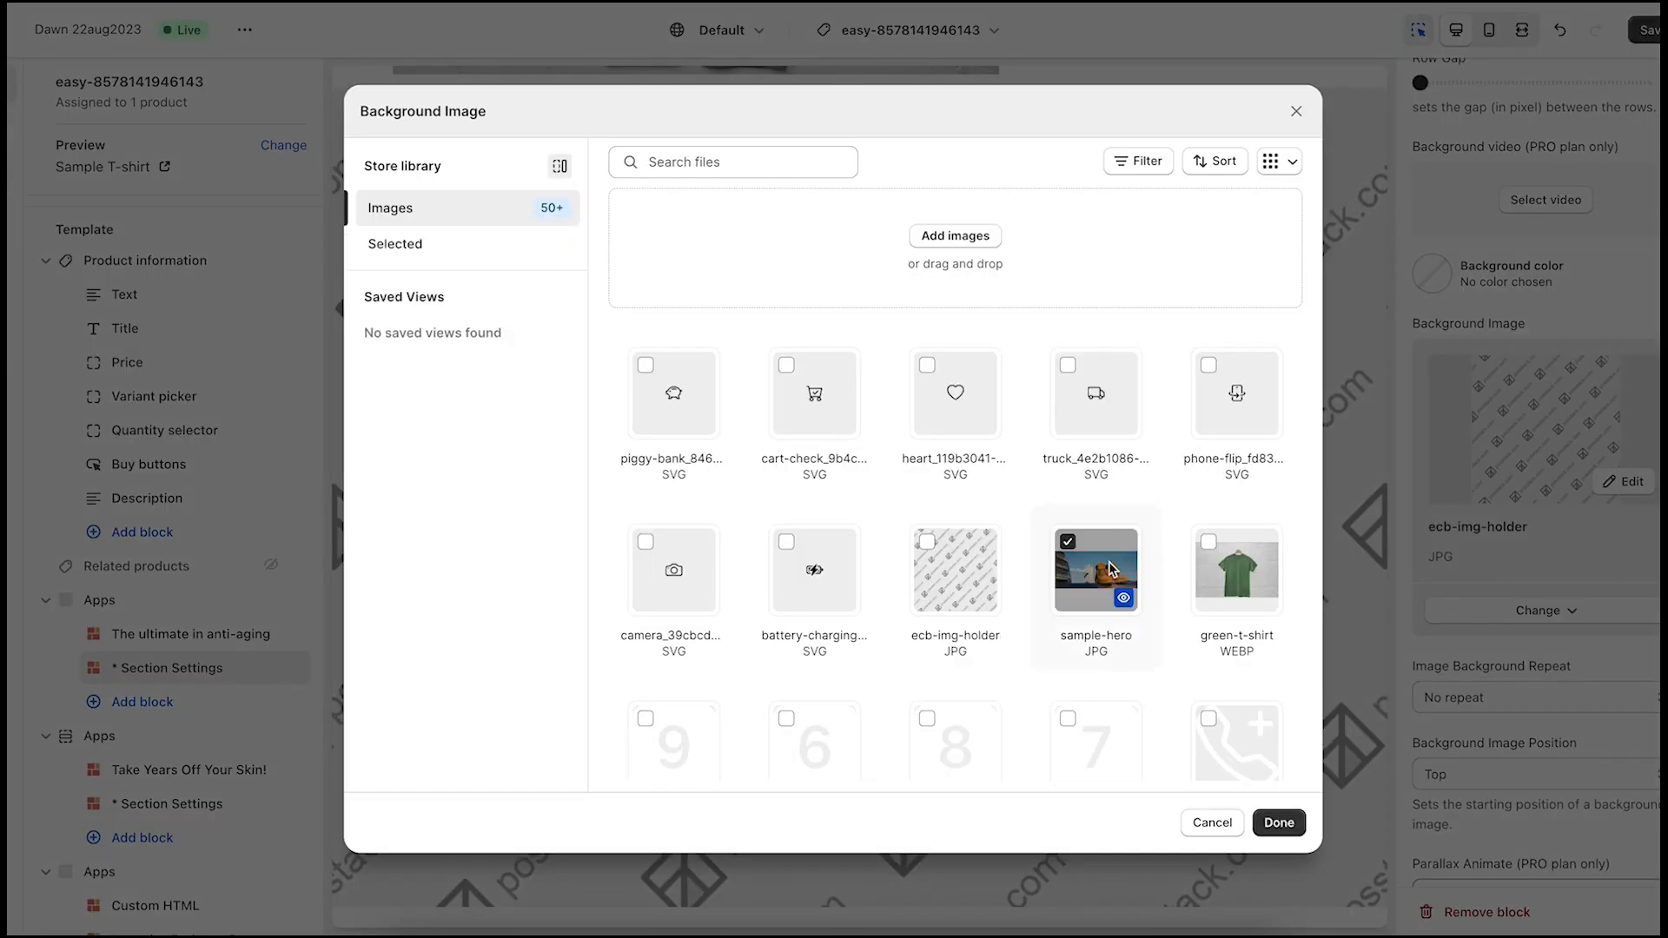
pyautogui.click(1279, 823)
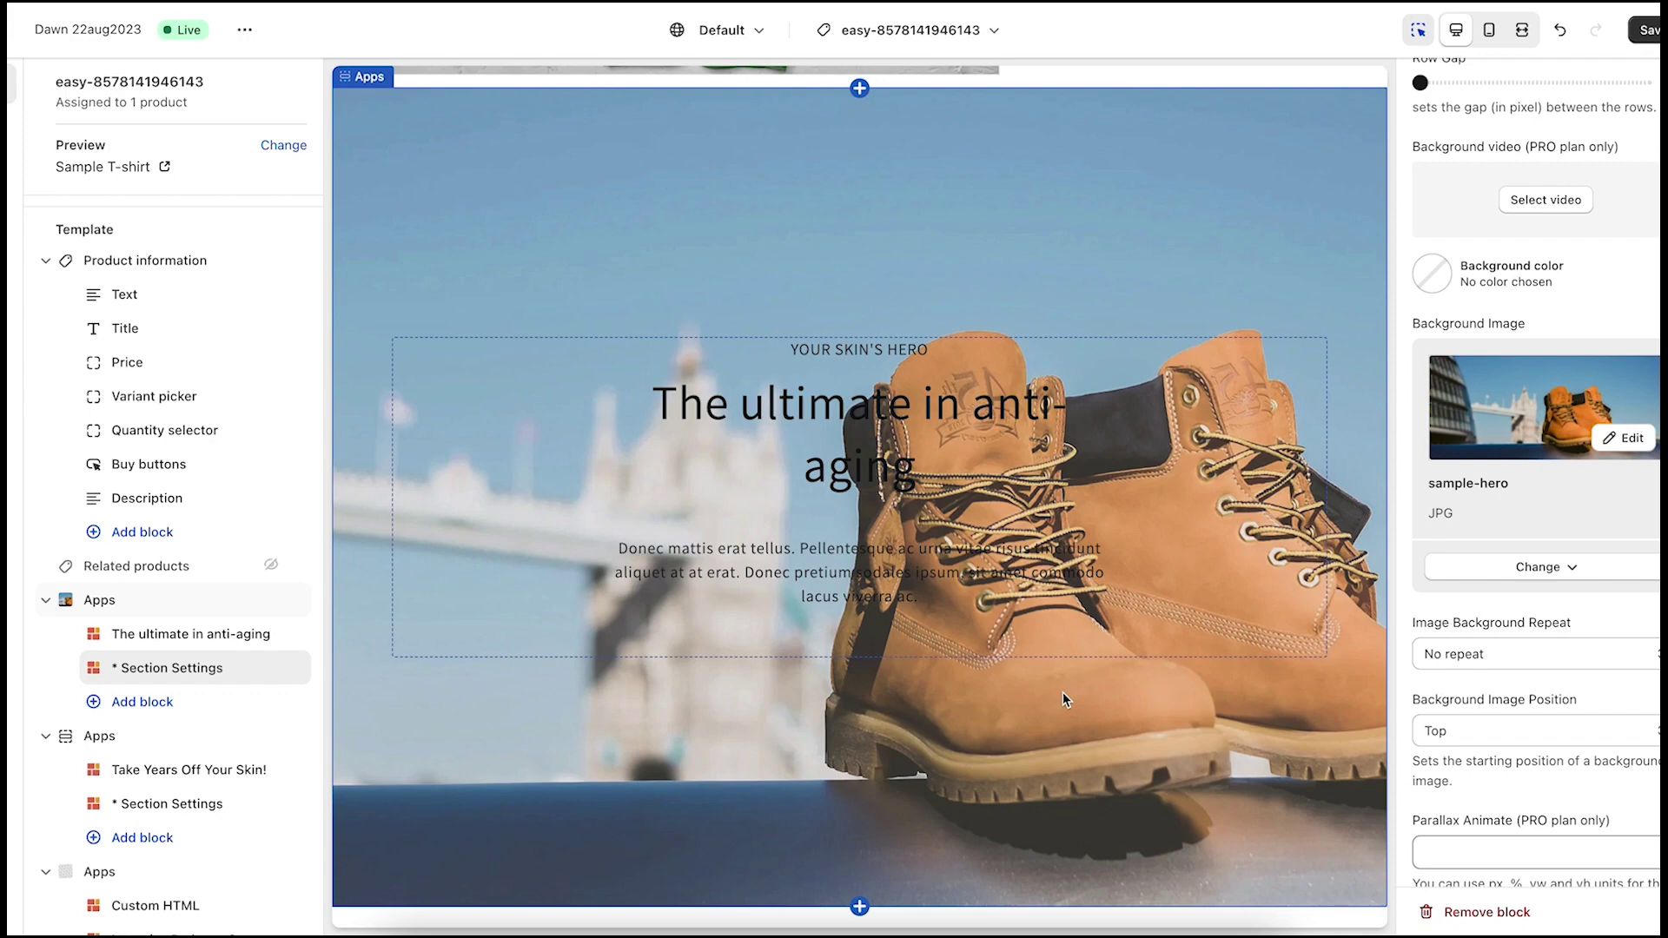
pyautogui.scroll(-8, 1062, 692)
pyautogui.scroll(-4, 1106, 698)
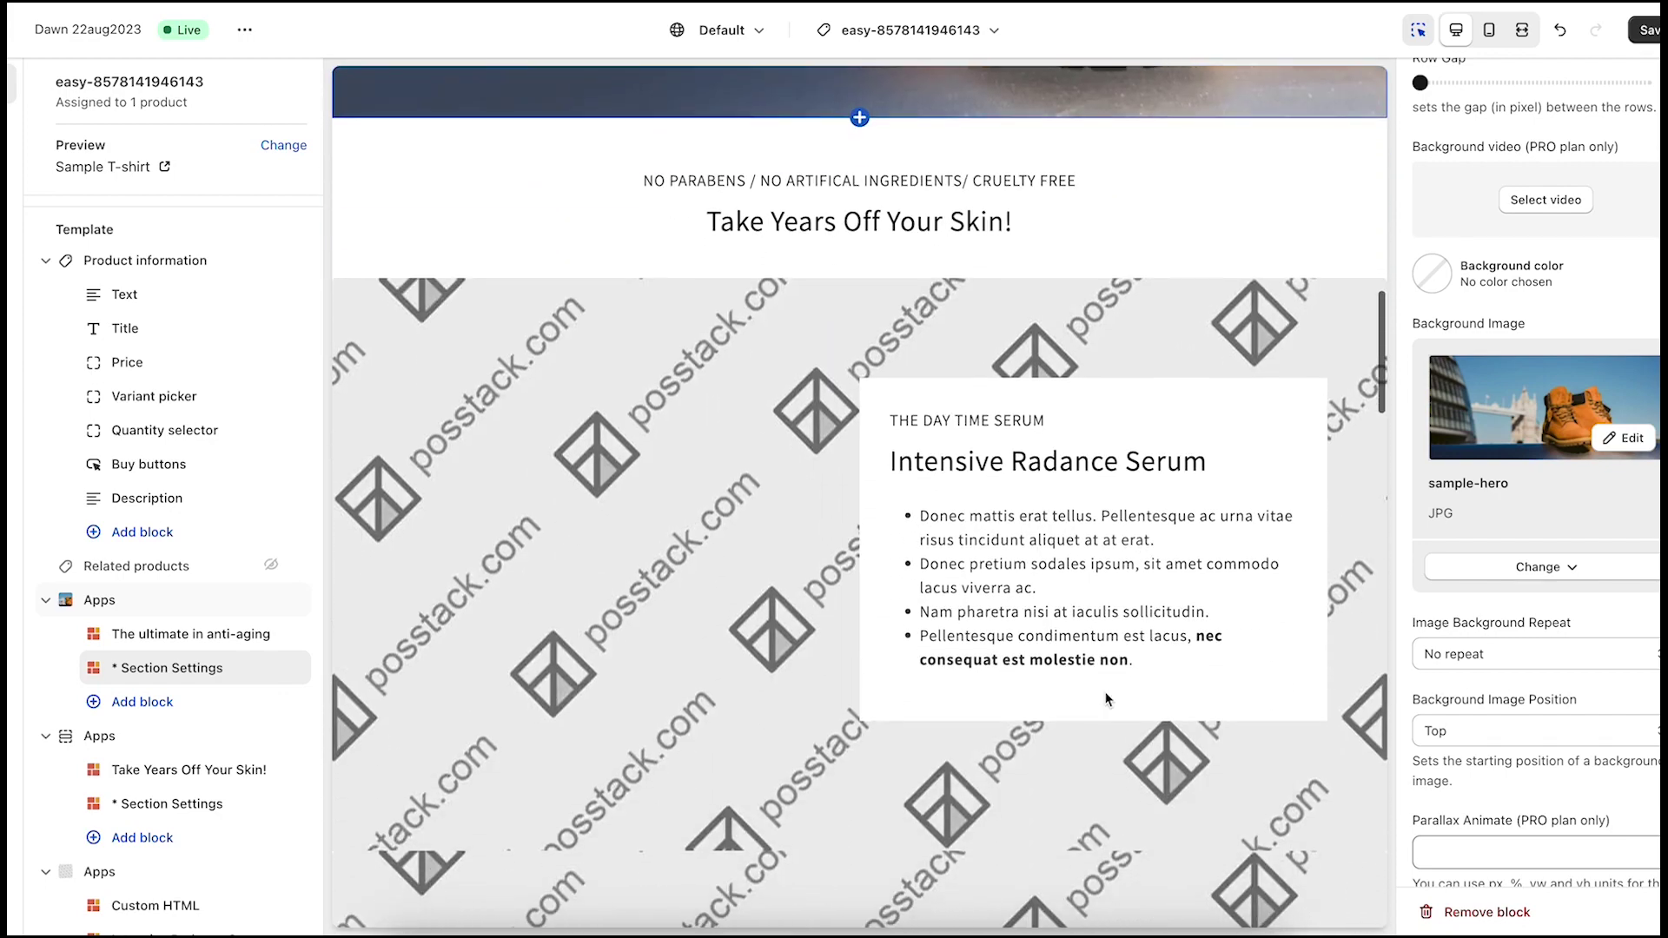
pyautogui.scroll(-3, 1106, 698)
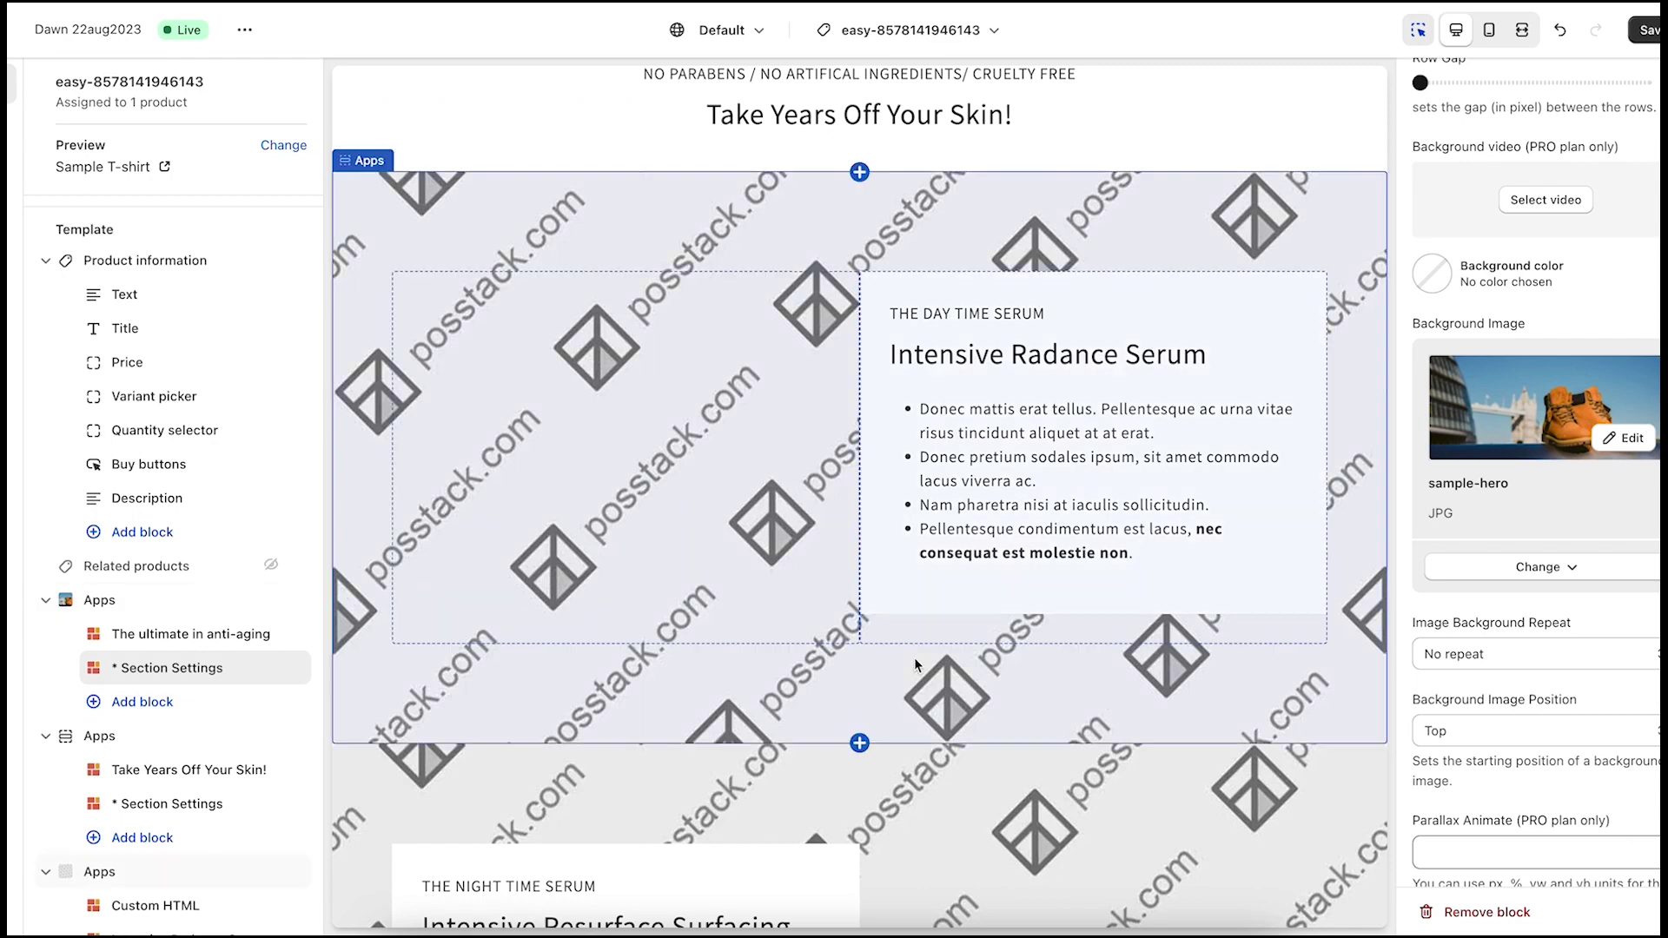
# Set the serum section's background to the green-shirt torso photo found by searching 'shirt'.
pyautogui.click(914, 658)
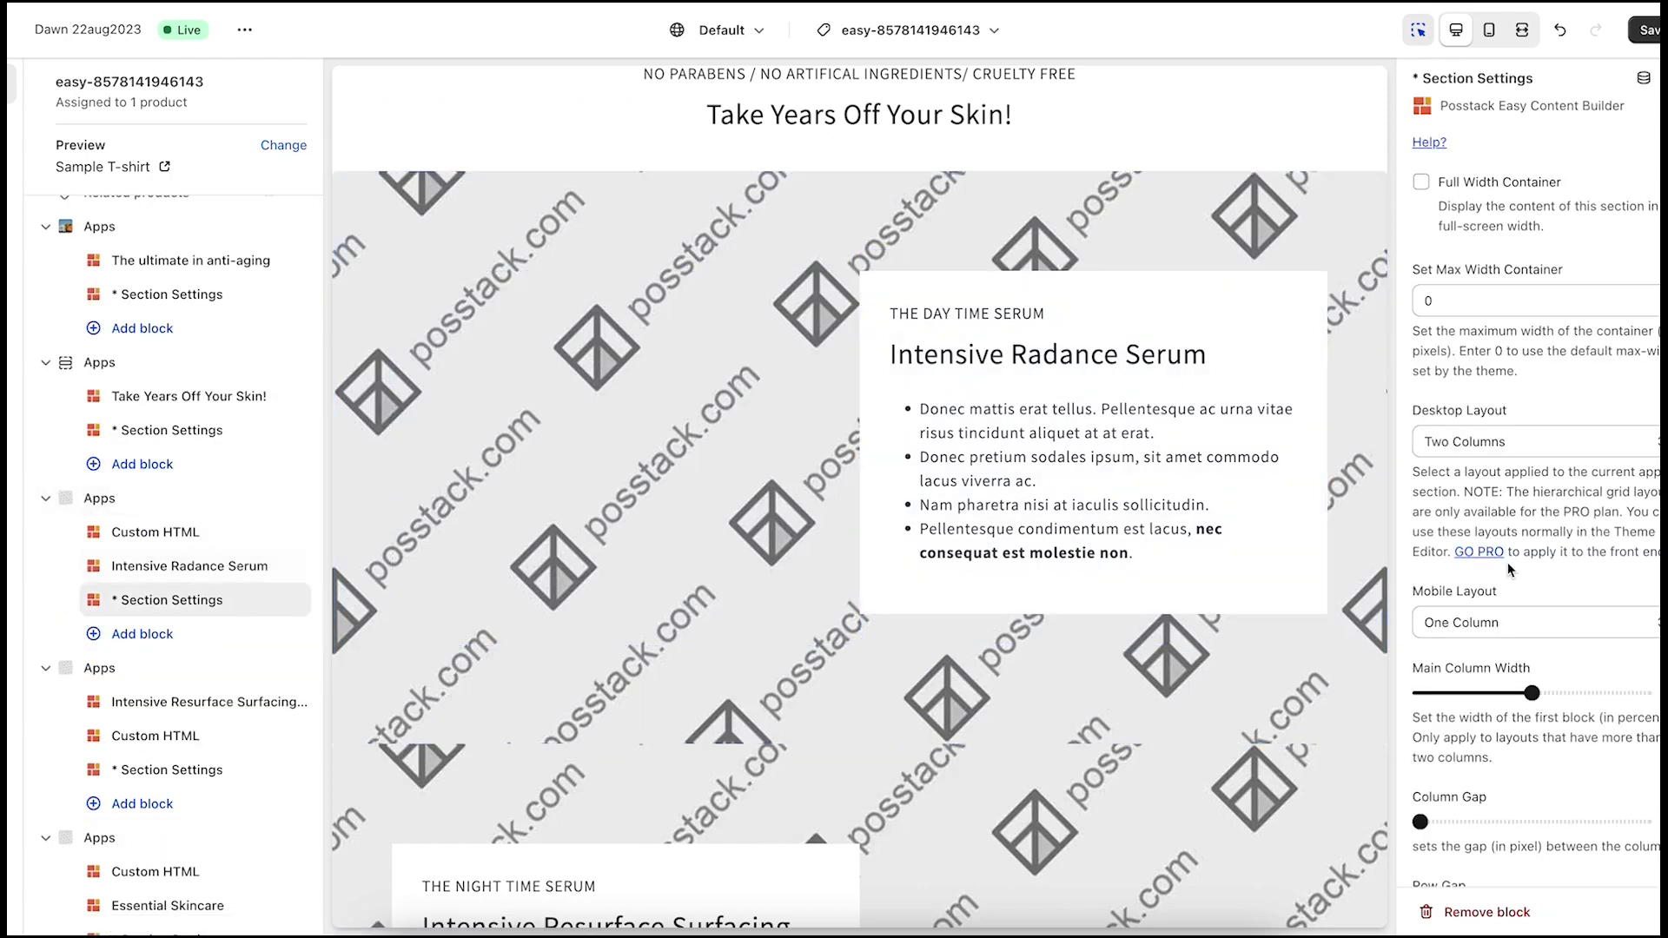
pyautogui.scroll(-5, 1539, 521)
pyautogui.scroll(-3, 1564, 625)
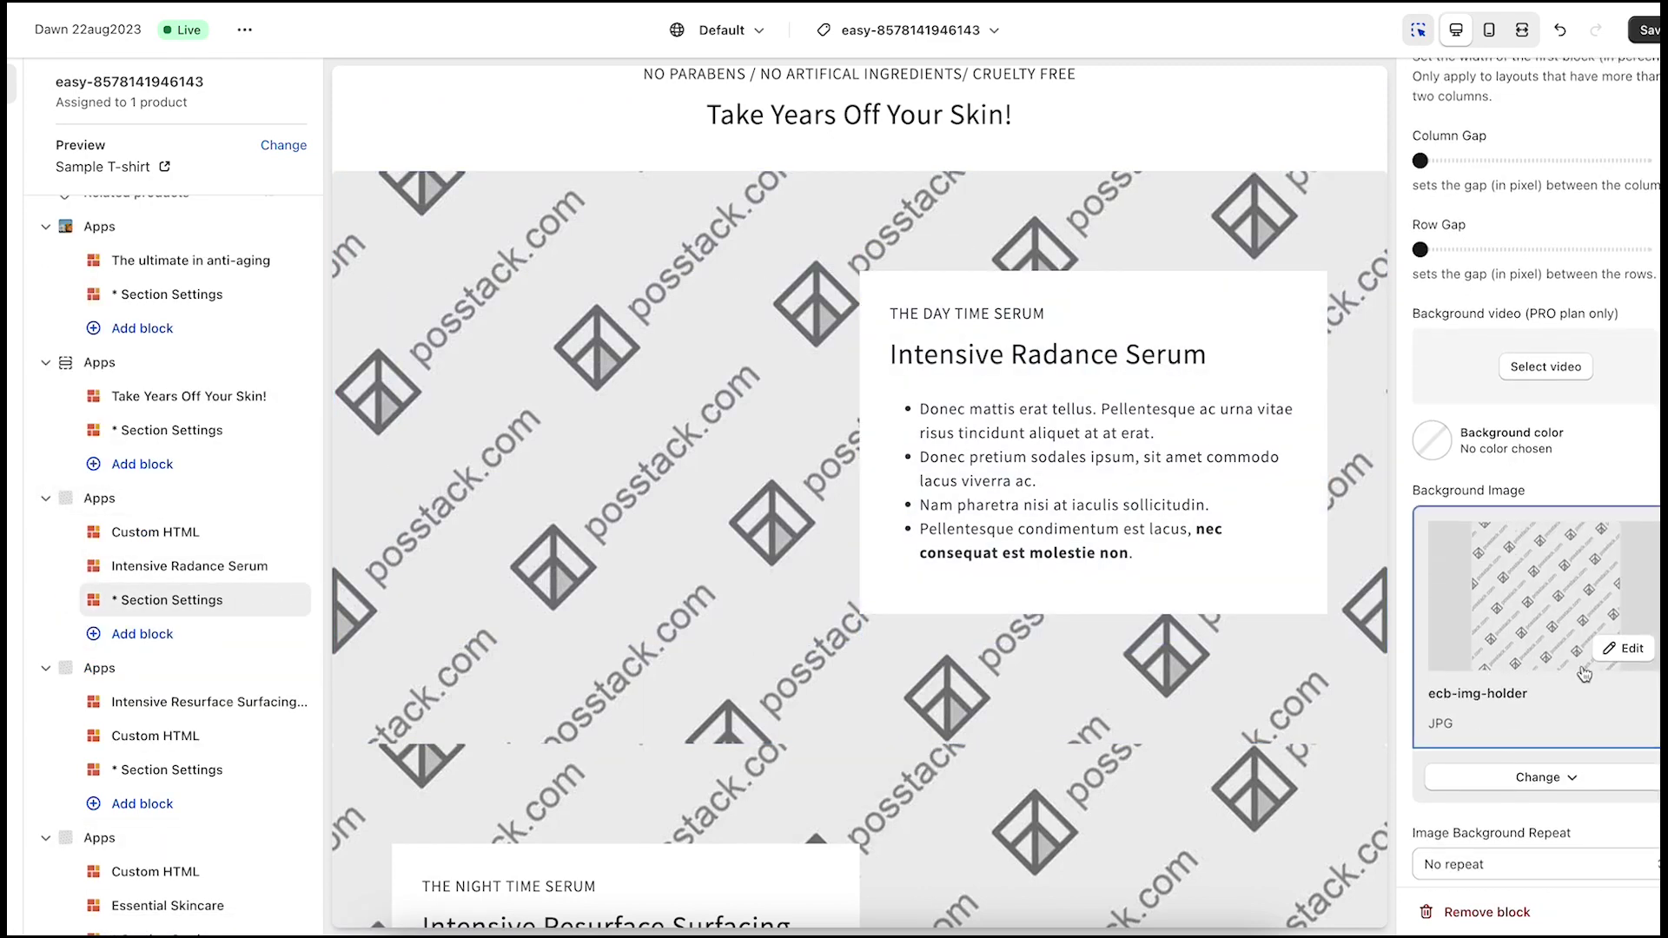
pyautogui.click(1542, 778)
pyautogui.click(1546, 633)
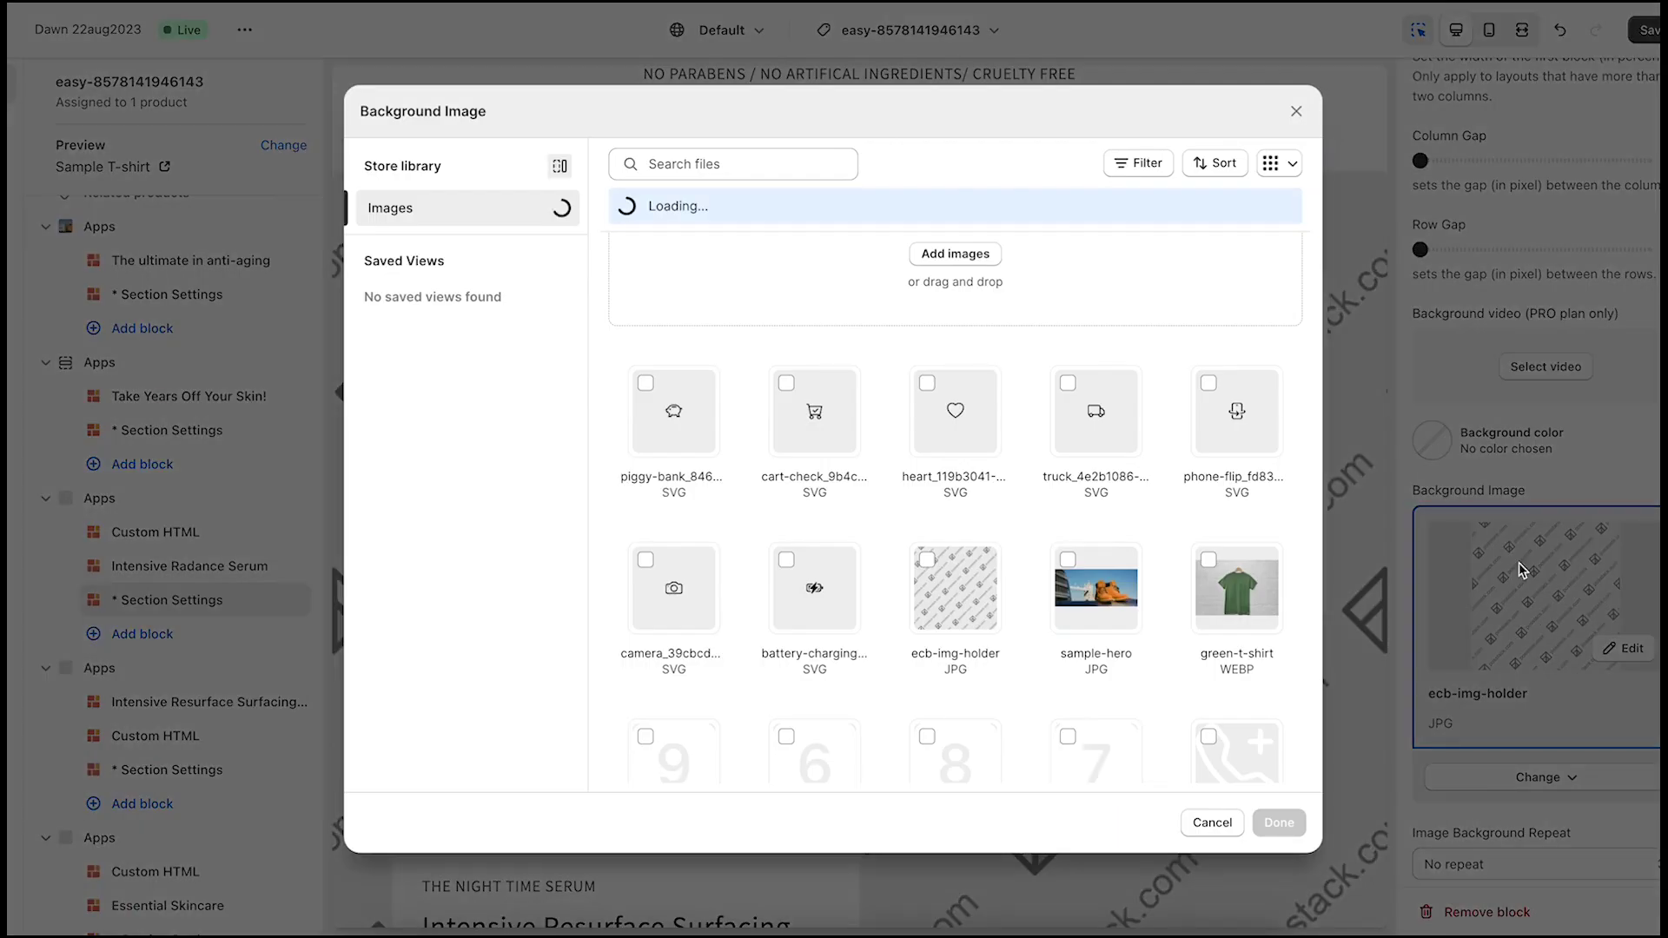
pyautogui.scroll(-5, 1098, 538)
pyautogui.scroll(-5, 1099, 538)
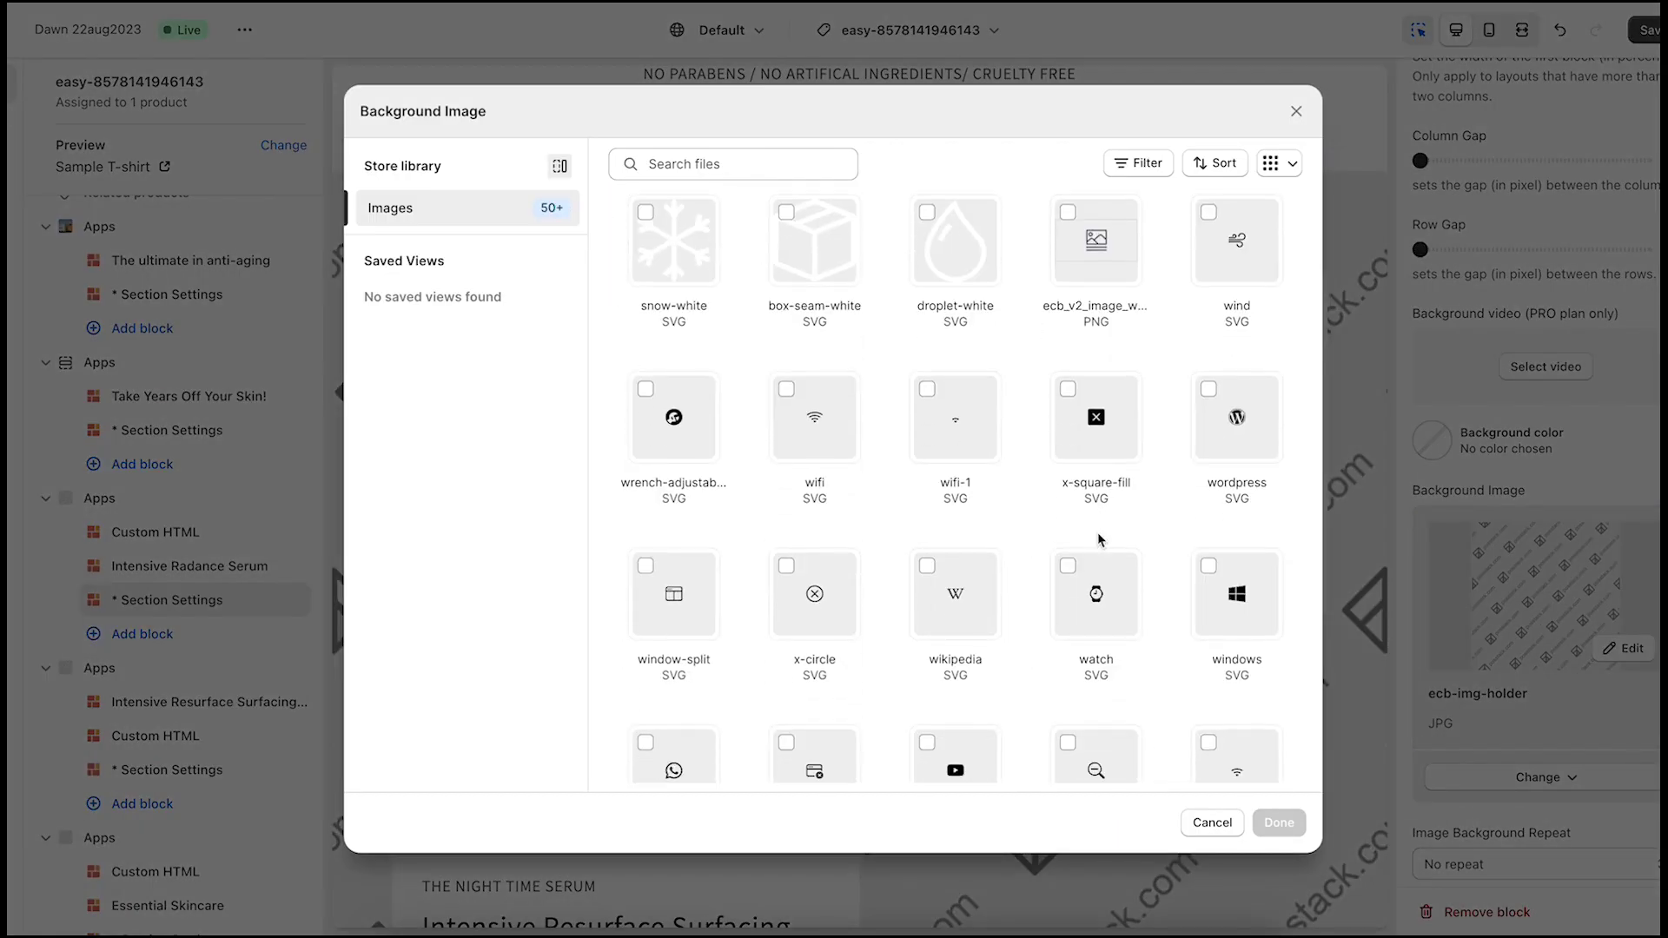
pyautogui.scroll(-4, 1099, 538)
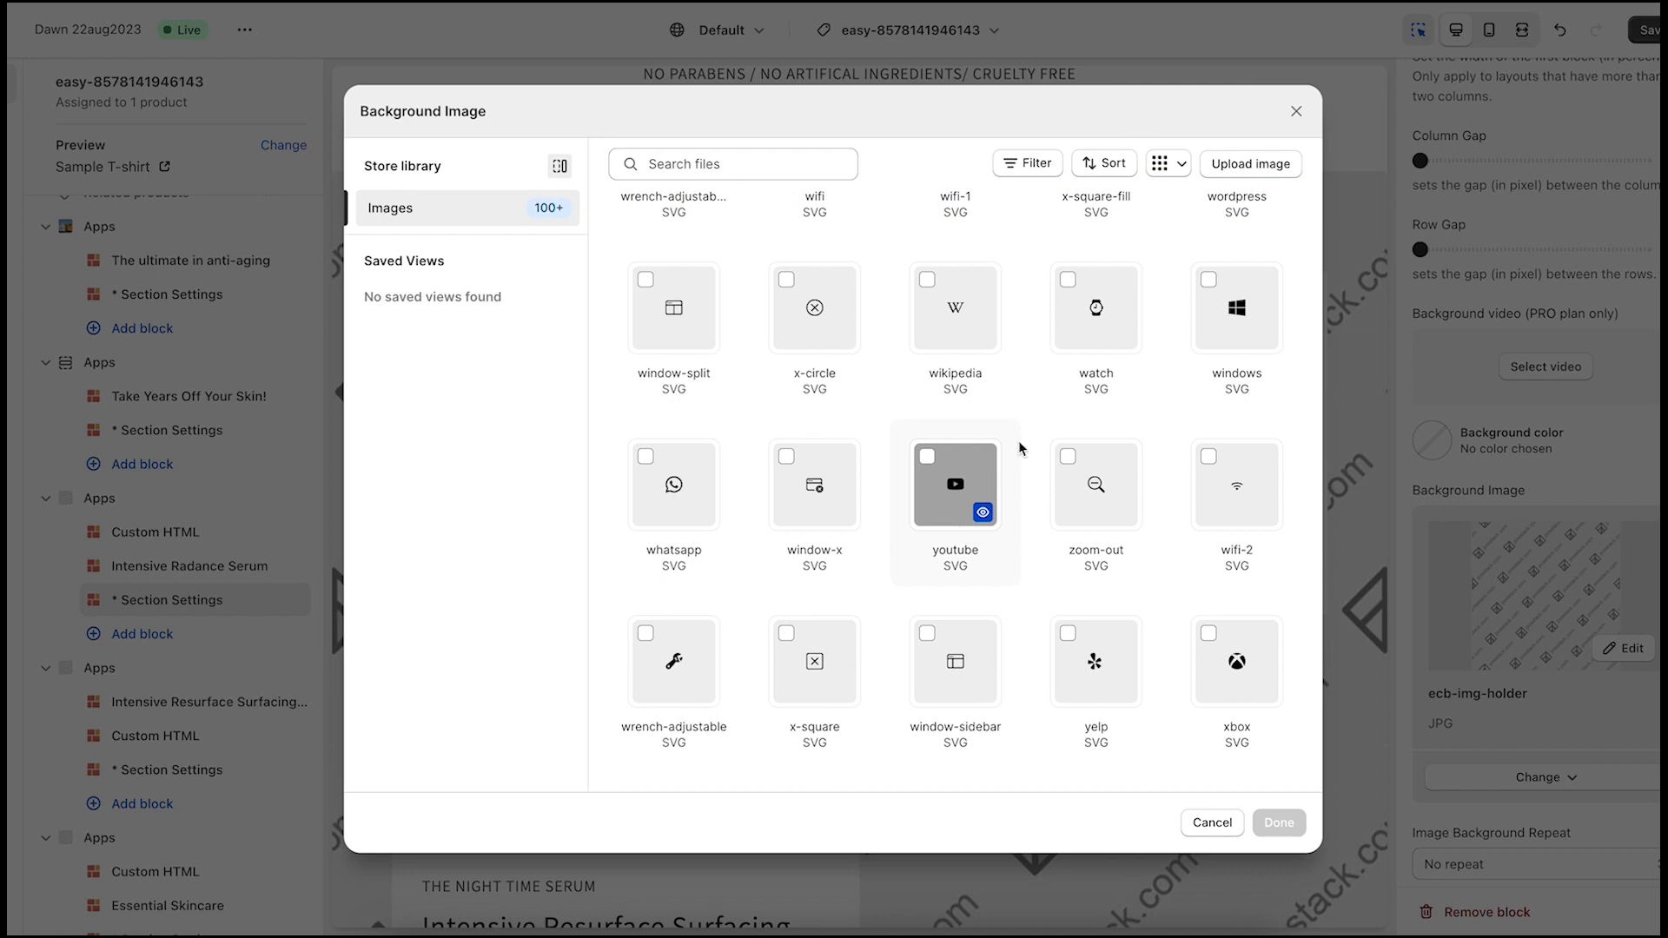
pyautogui.click(732, 169)
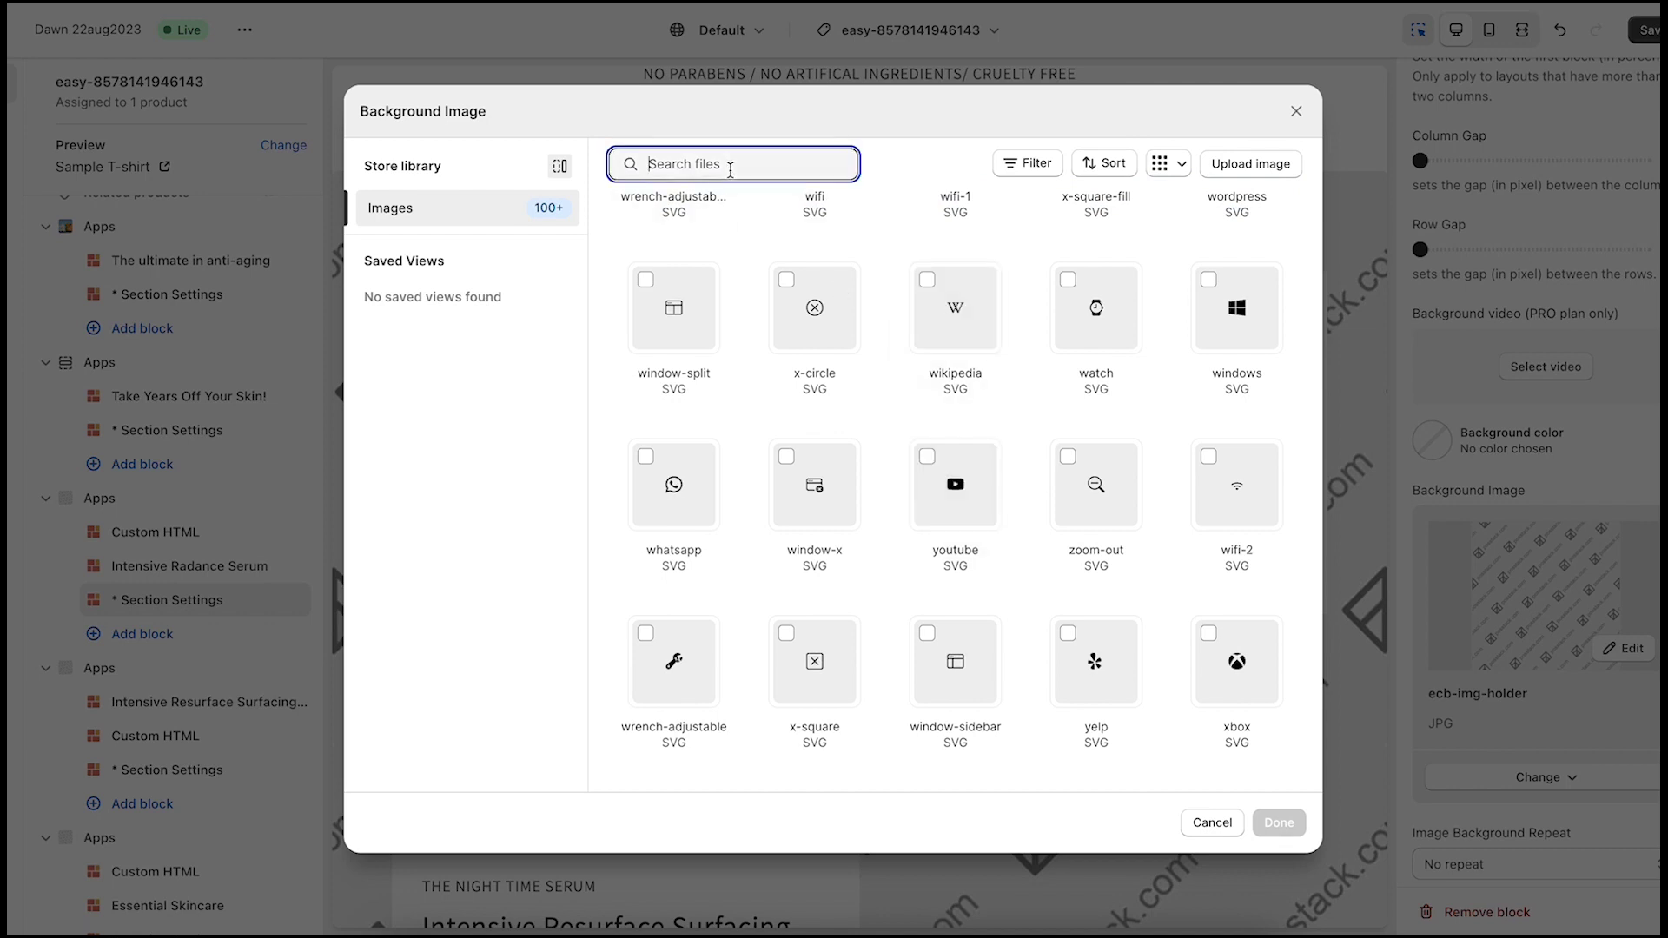
pyautogui.write('shirt')
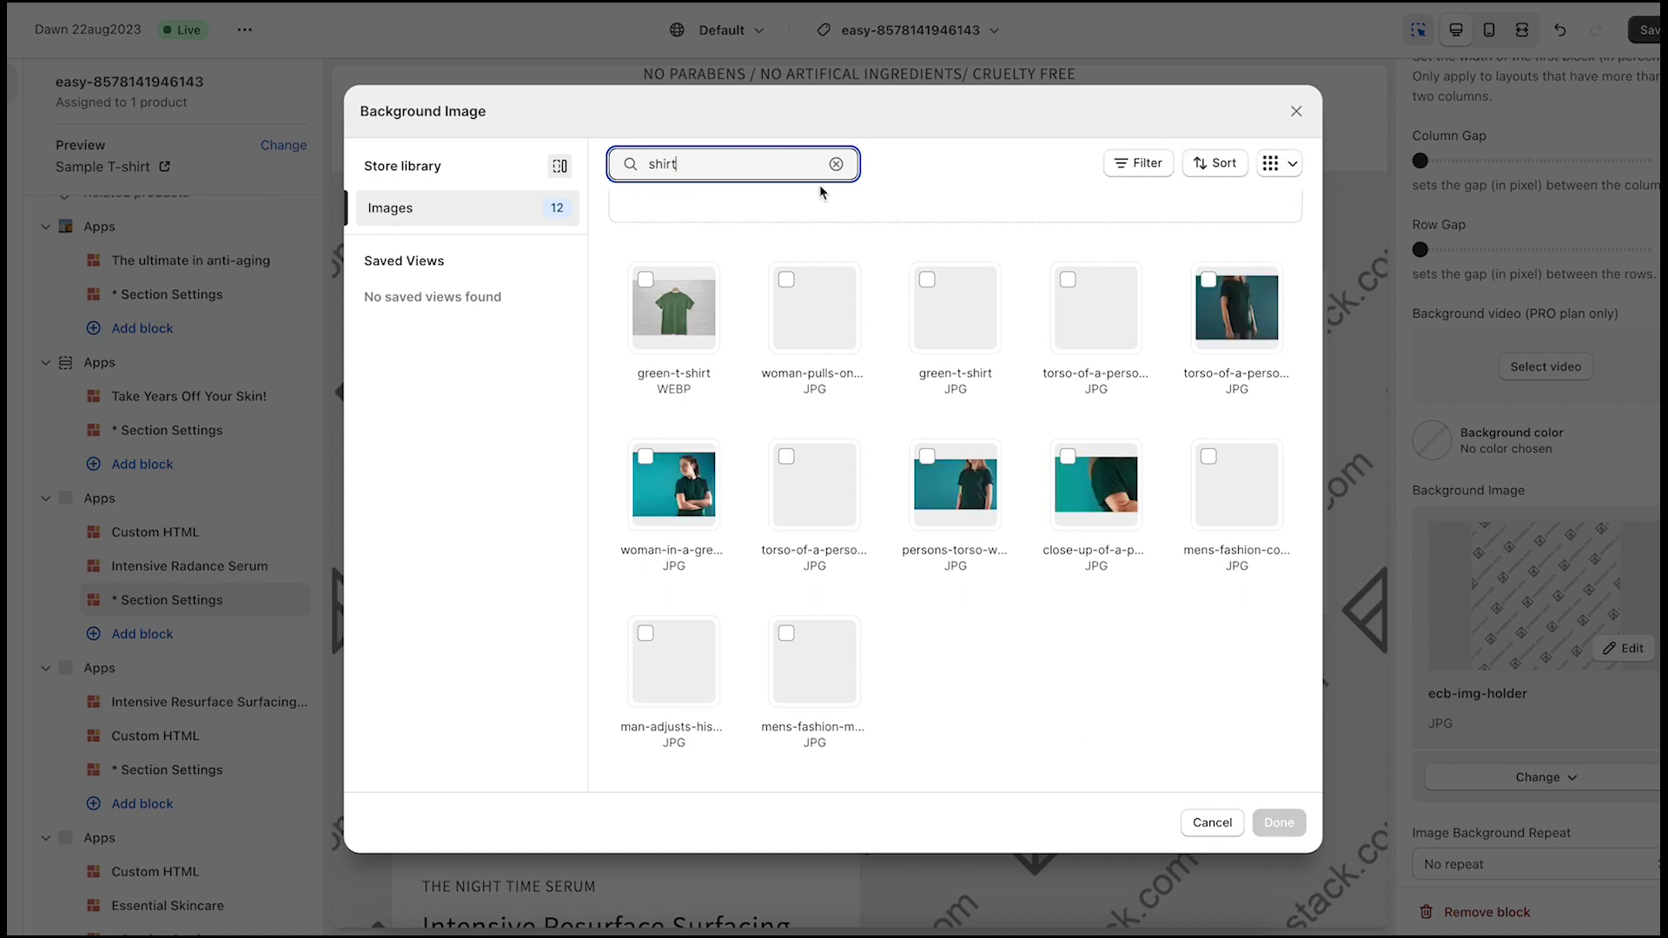
pyautogui.moveTo(956, 485)
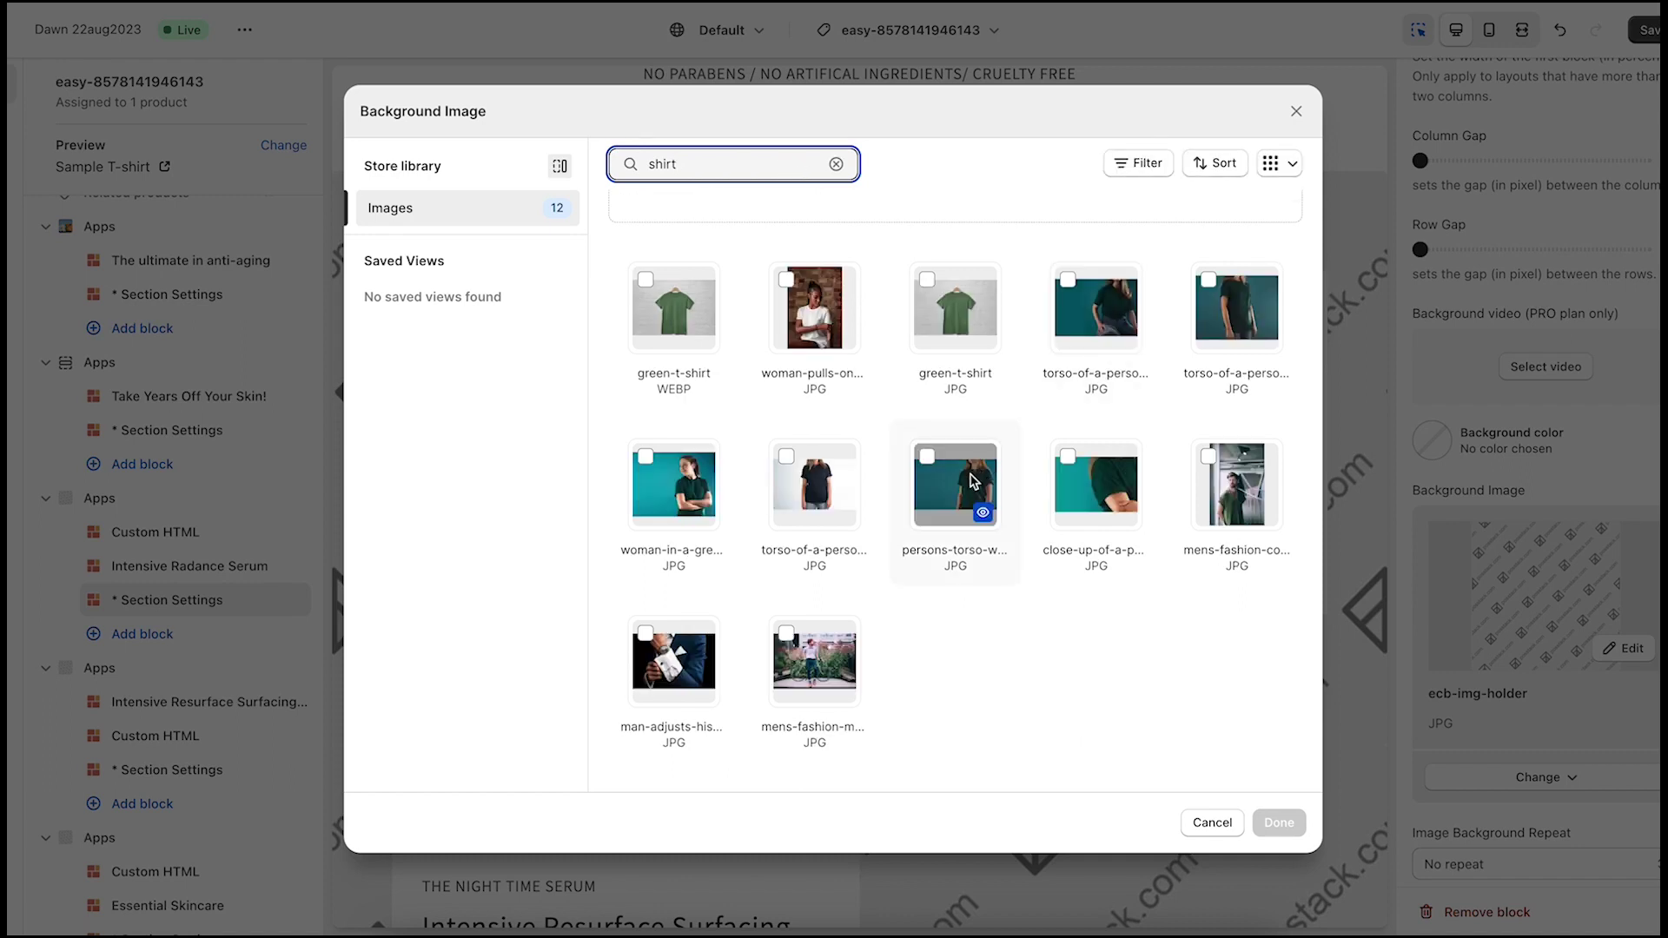
pyautogui.click(971, 483)
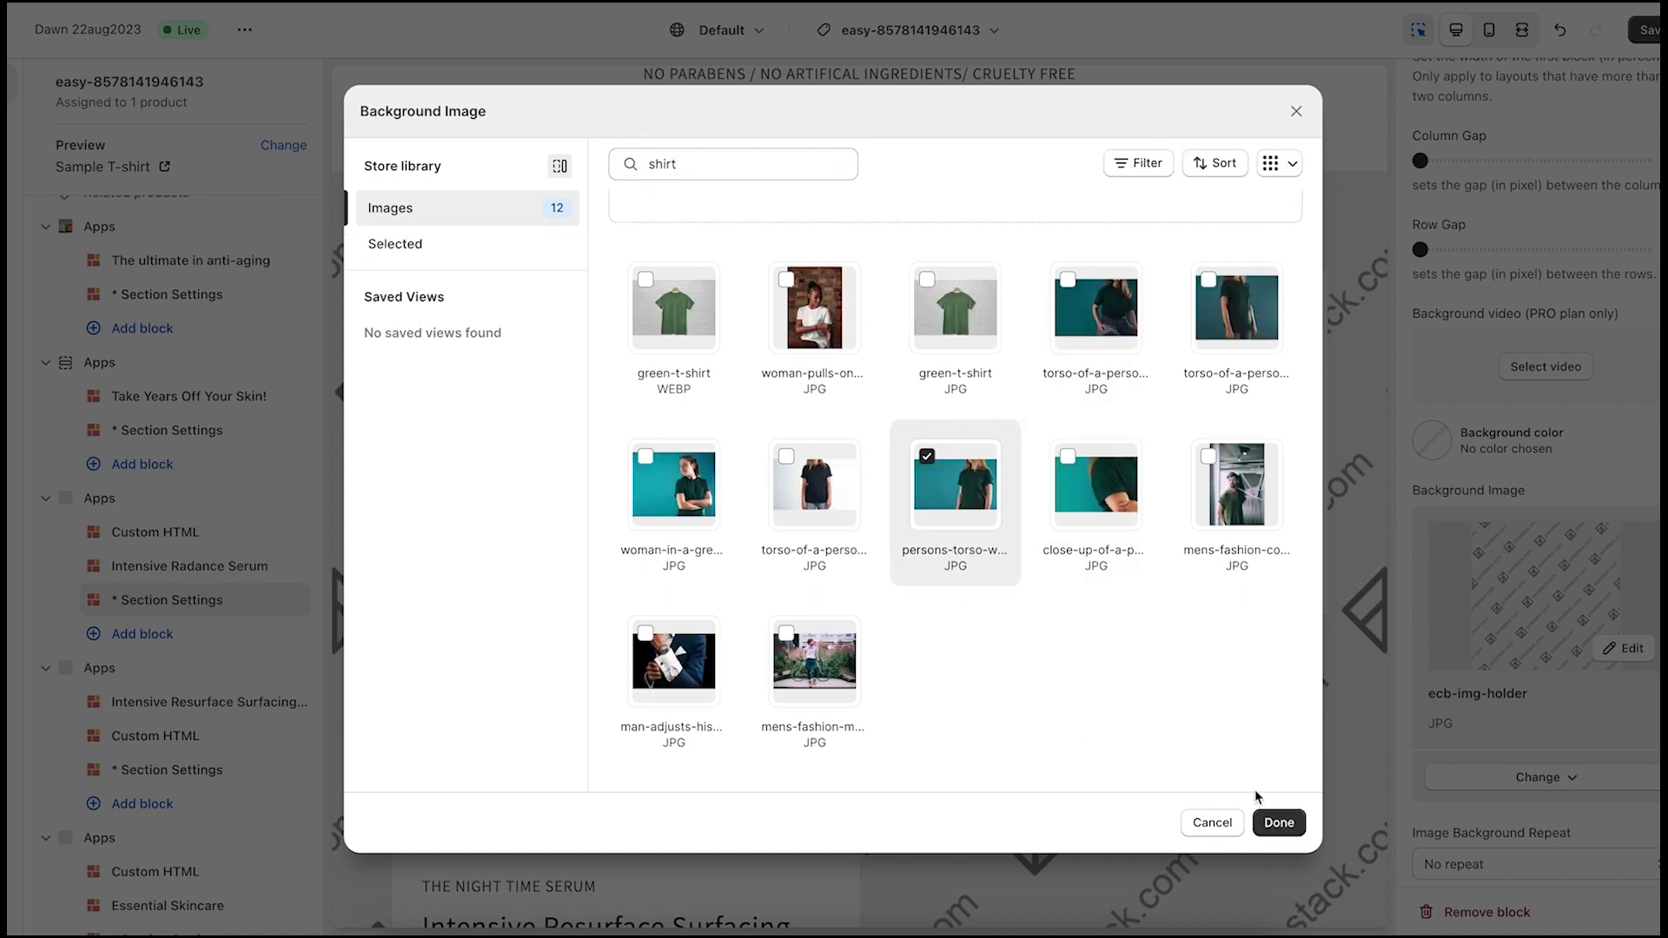
pyautogui.click(1279, 822)
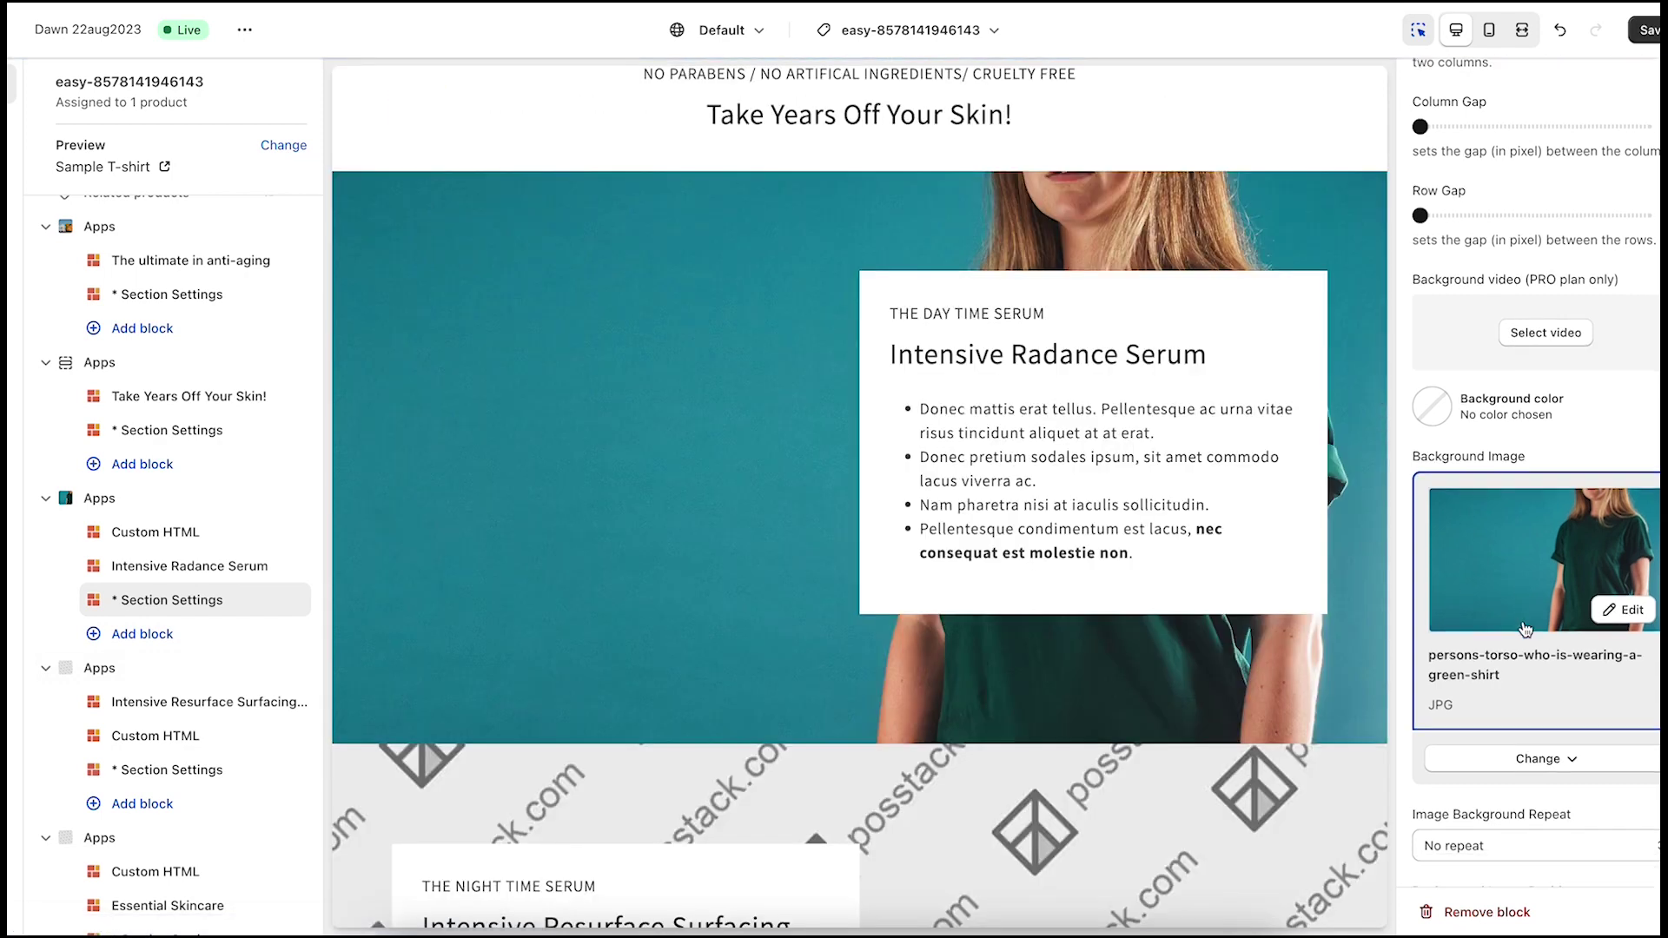
pyautogui.scroll(-5, 1453, 628)
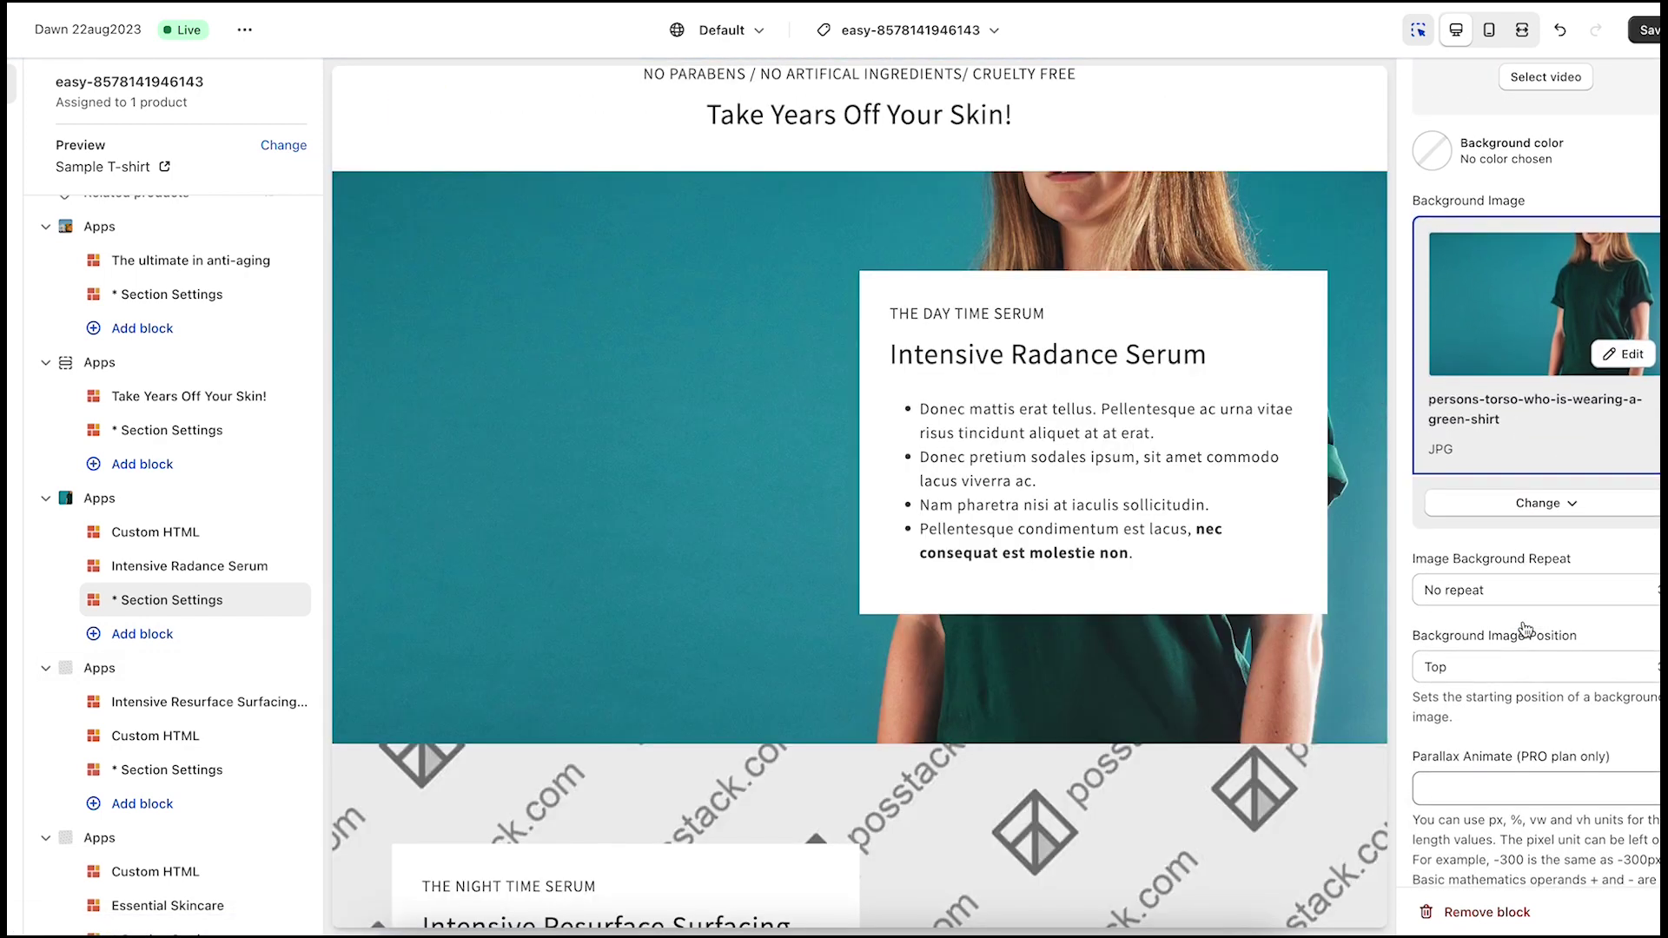
pyautogui.scroll(-8, 1525, 631)
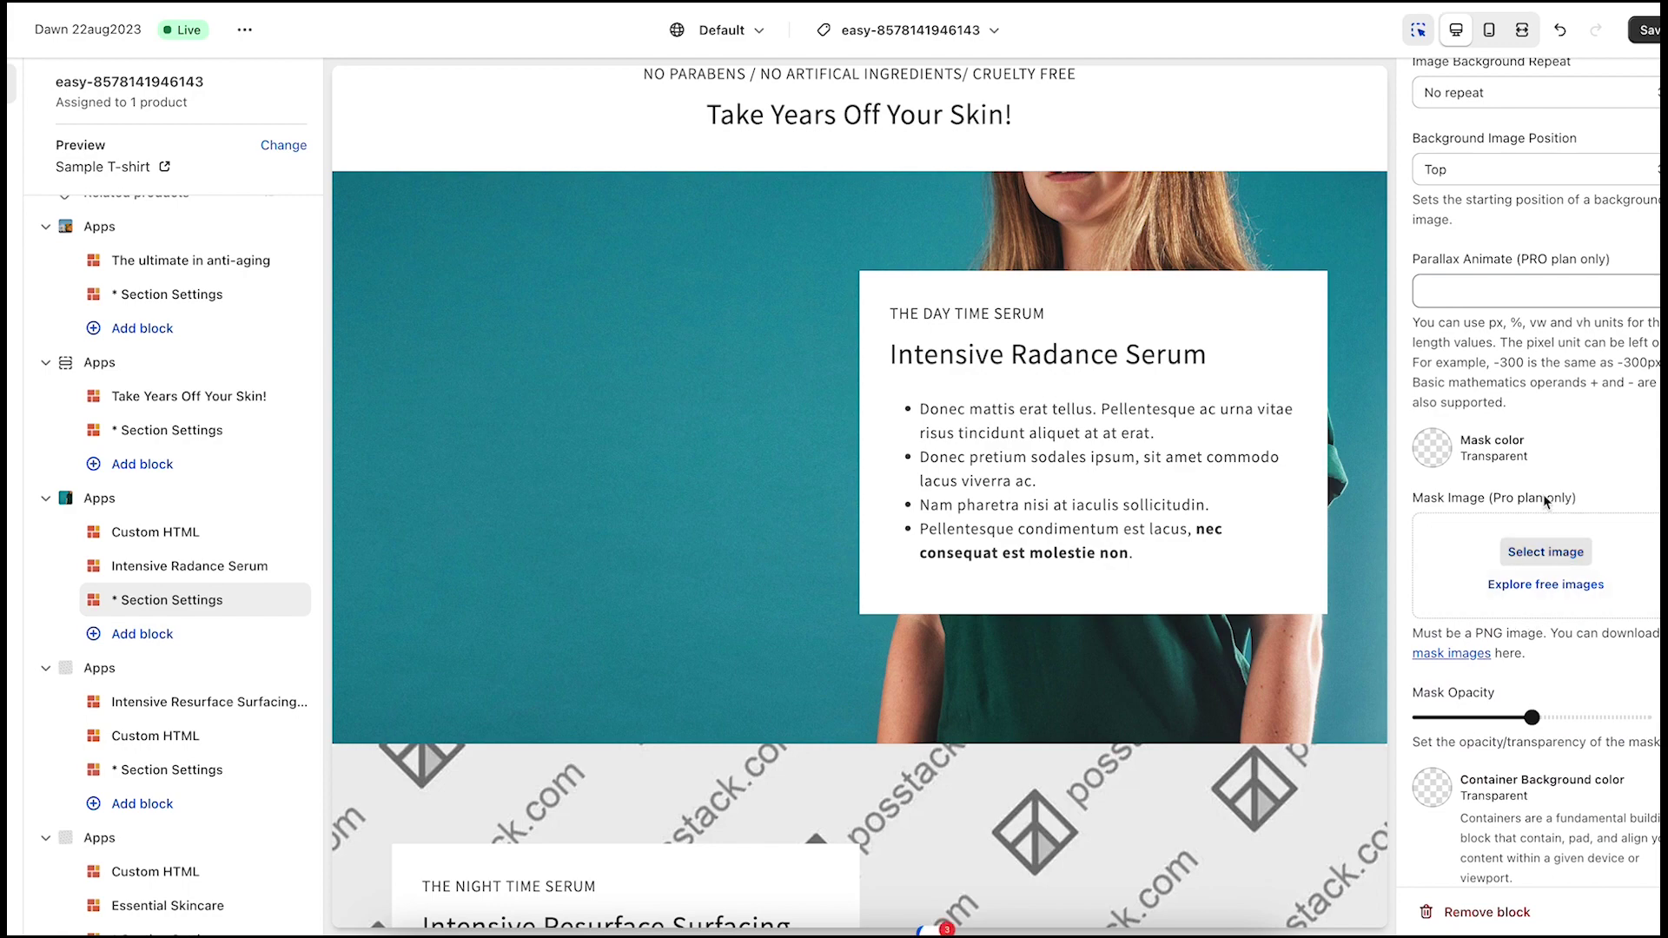
# Apply the first 'raster' PNG as the serum section's mask image at full opacity.
pyautogui.click(1538, 553)
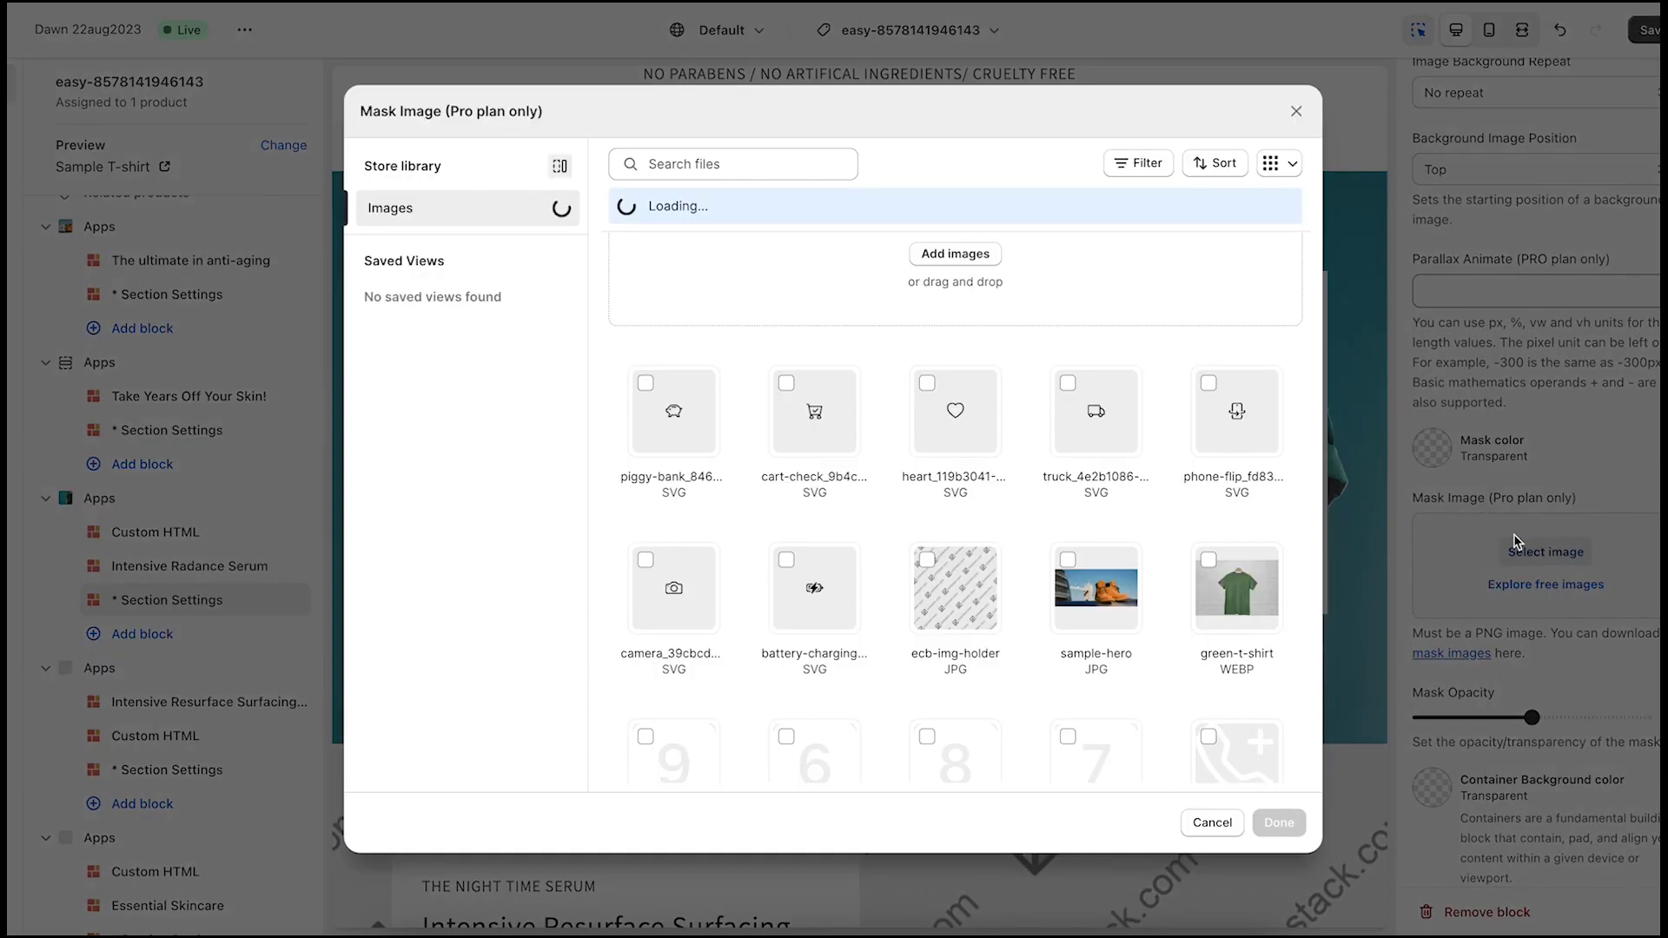
pyautogui.click(760, 163)
pyautogui.write('ras')
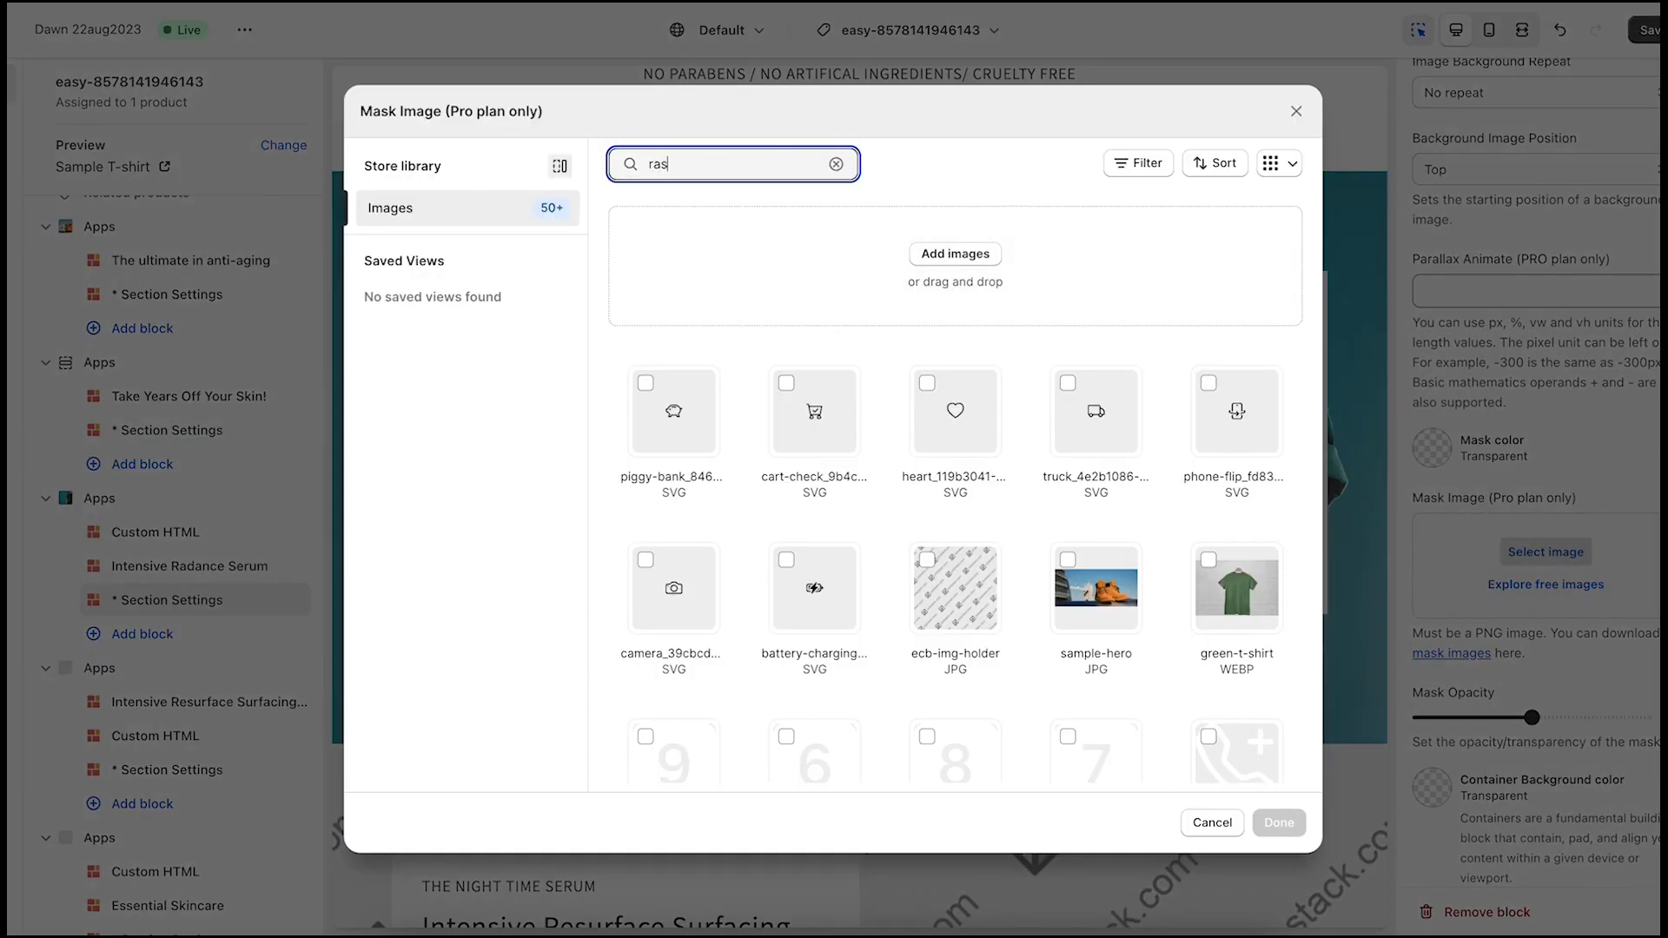
pyautogui.write('ter')
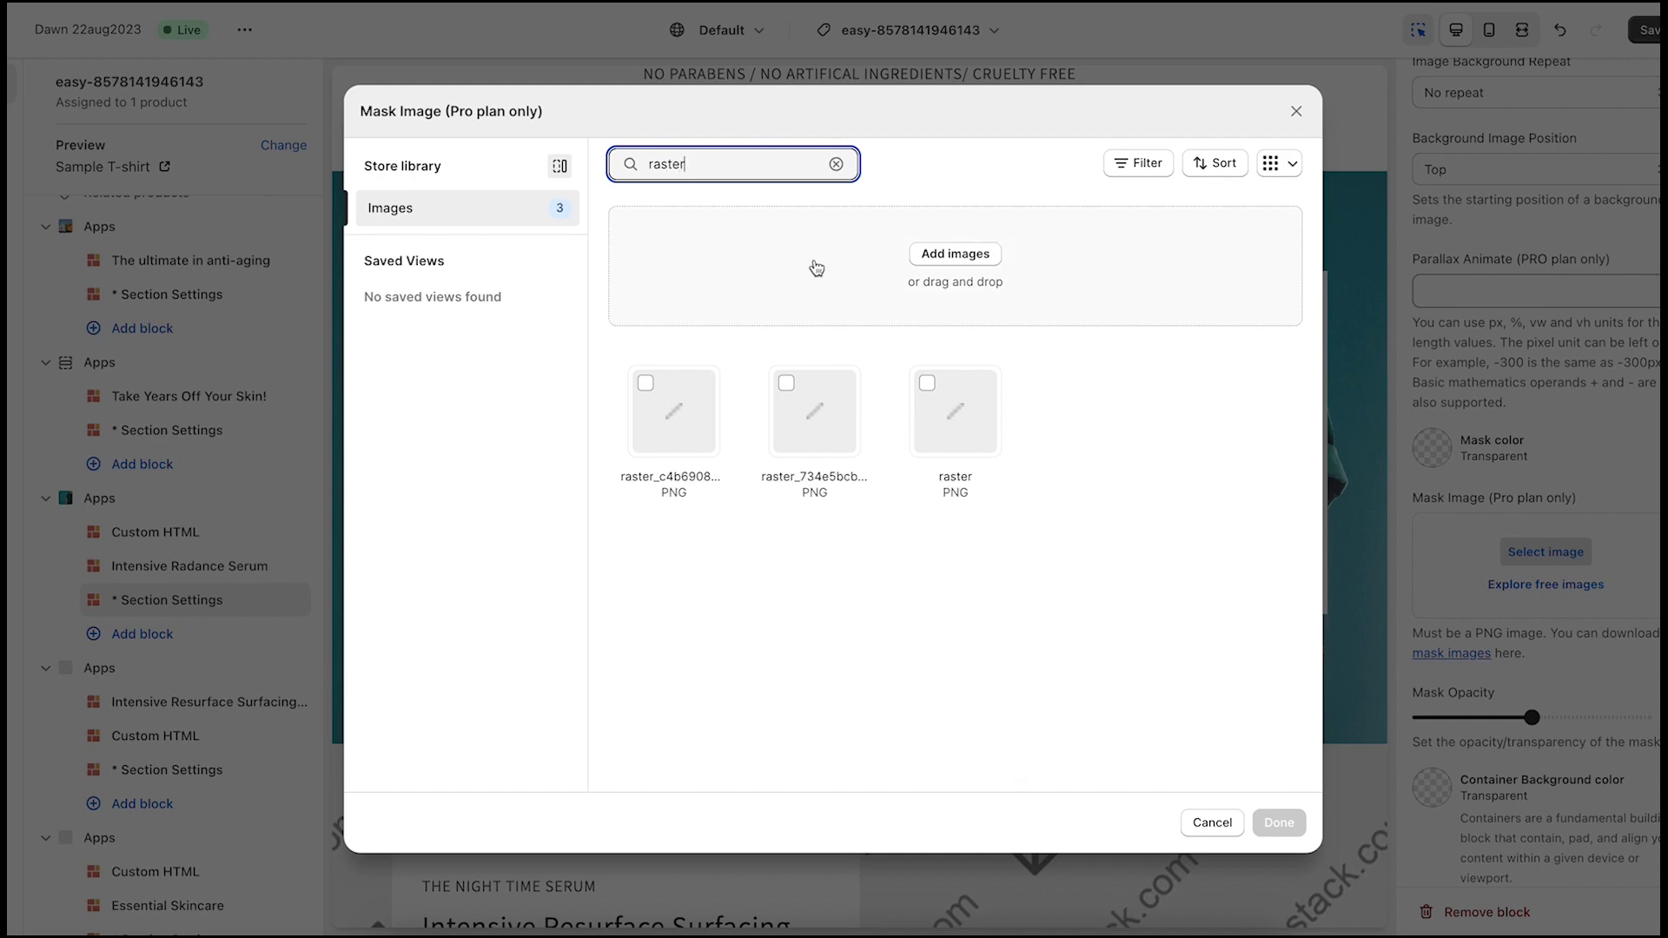
pyautogui.click(704, 408)
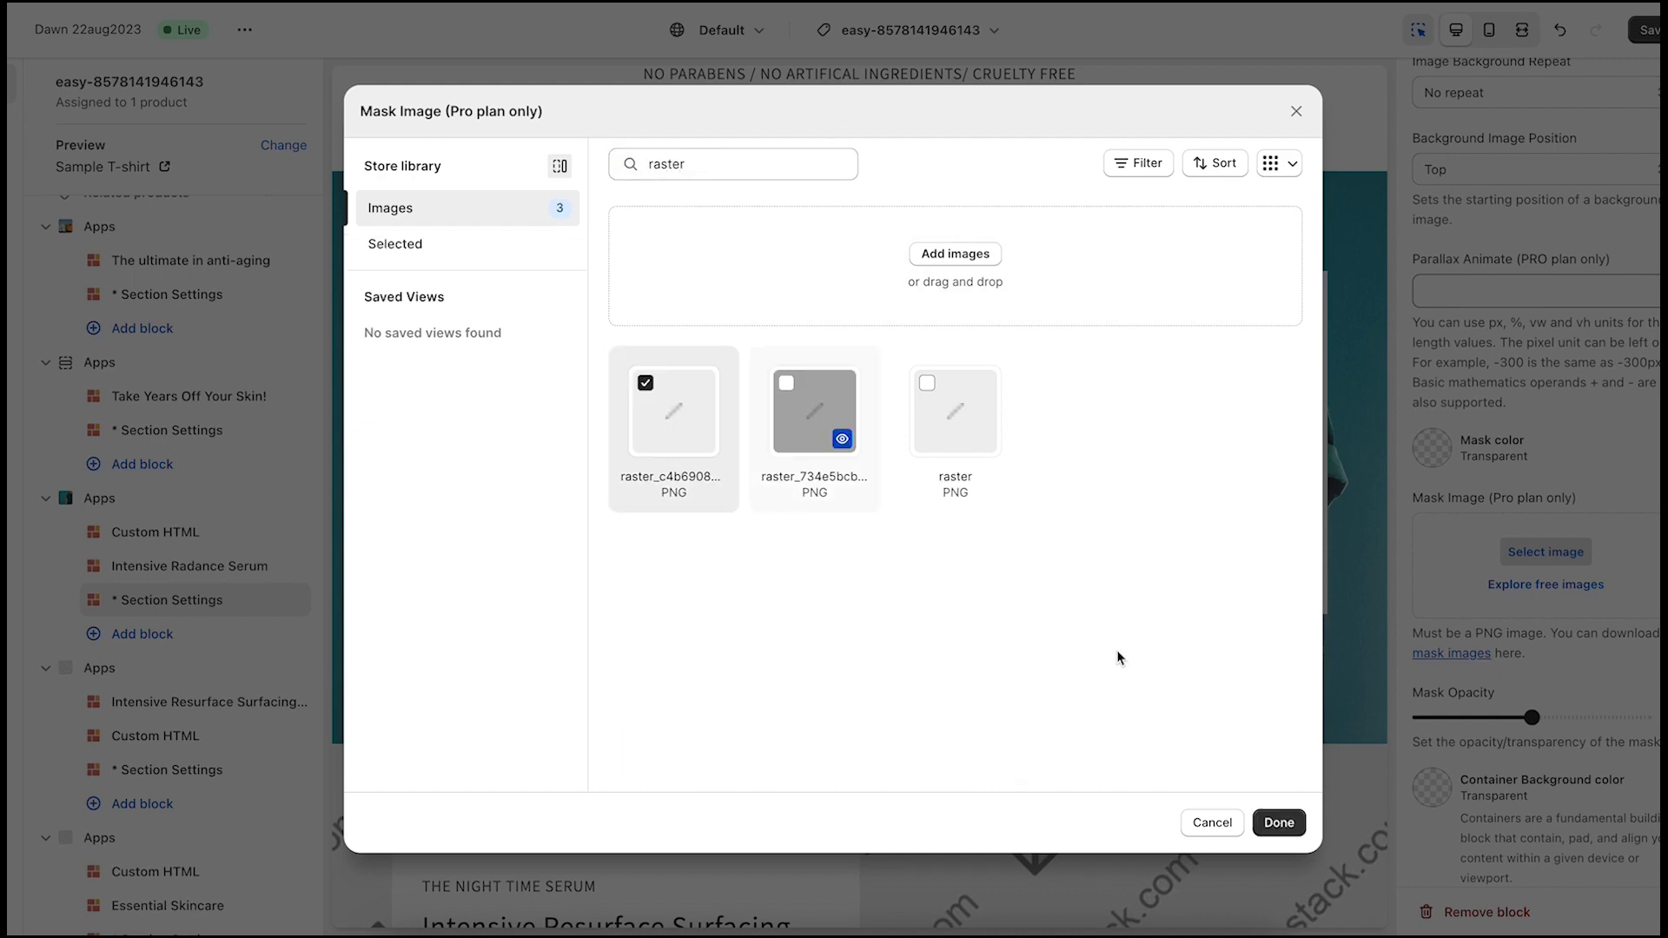
pyautogui.click(1277, 823)
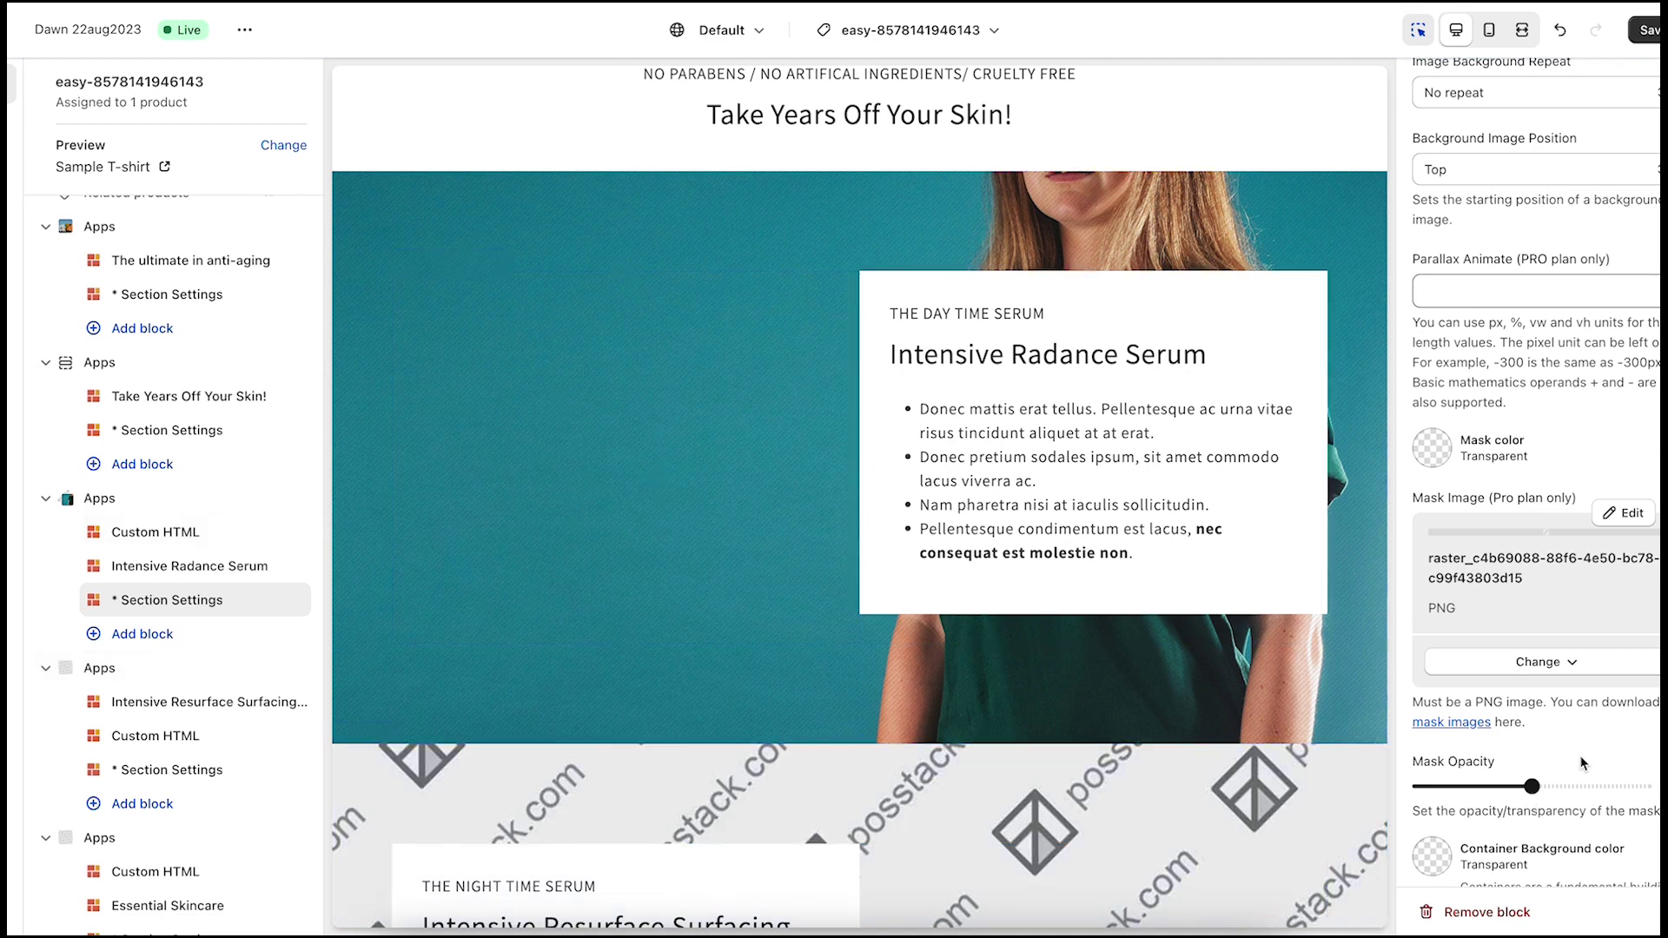
pyautogui.scroll(-1, 1584, 763)
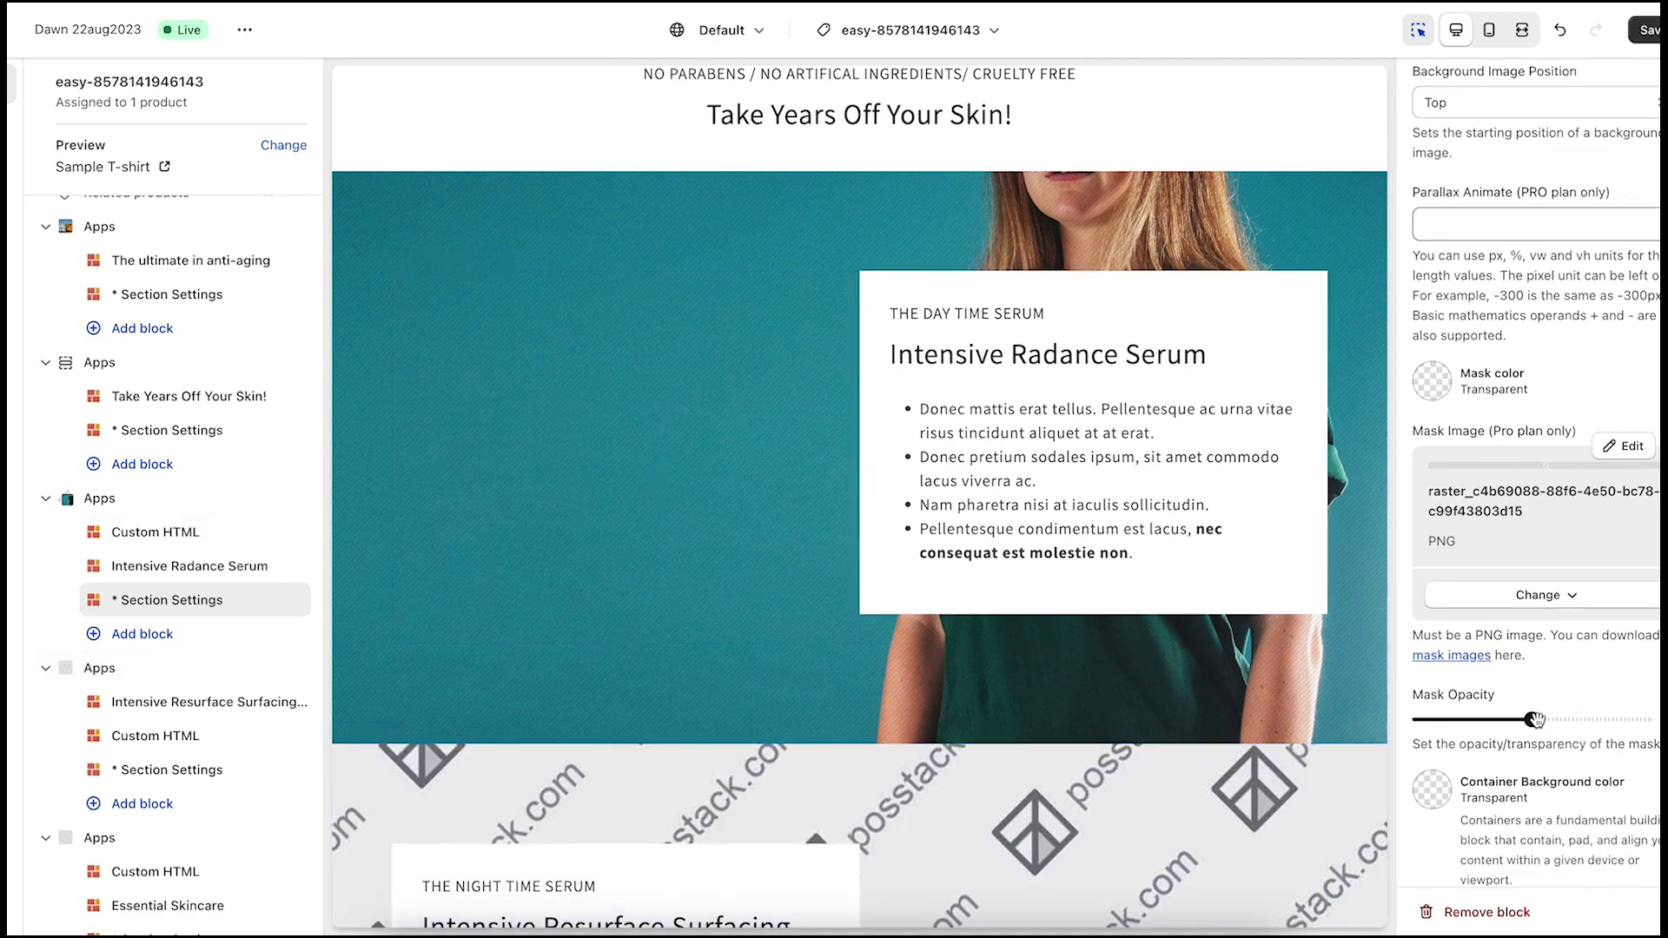
pyautogui.moveTo(1536, 720); pyautogui.dragTo(1617, 719)
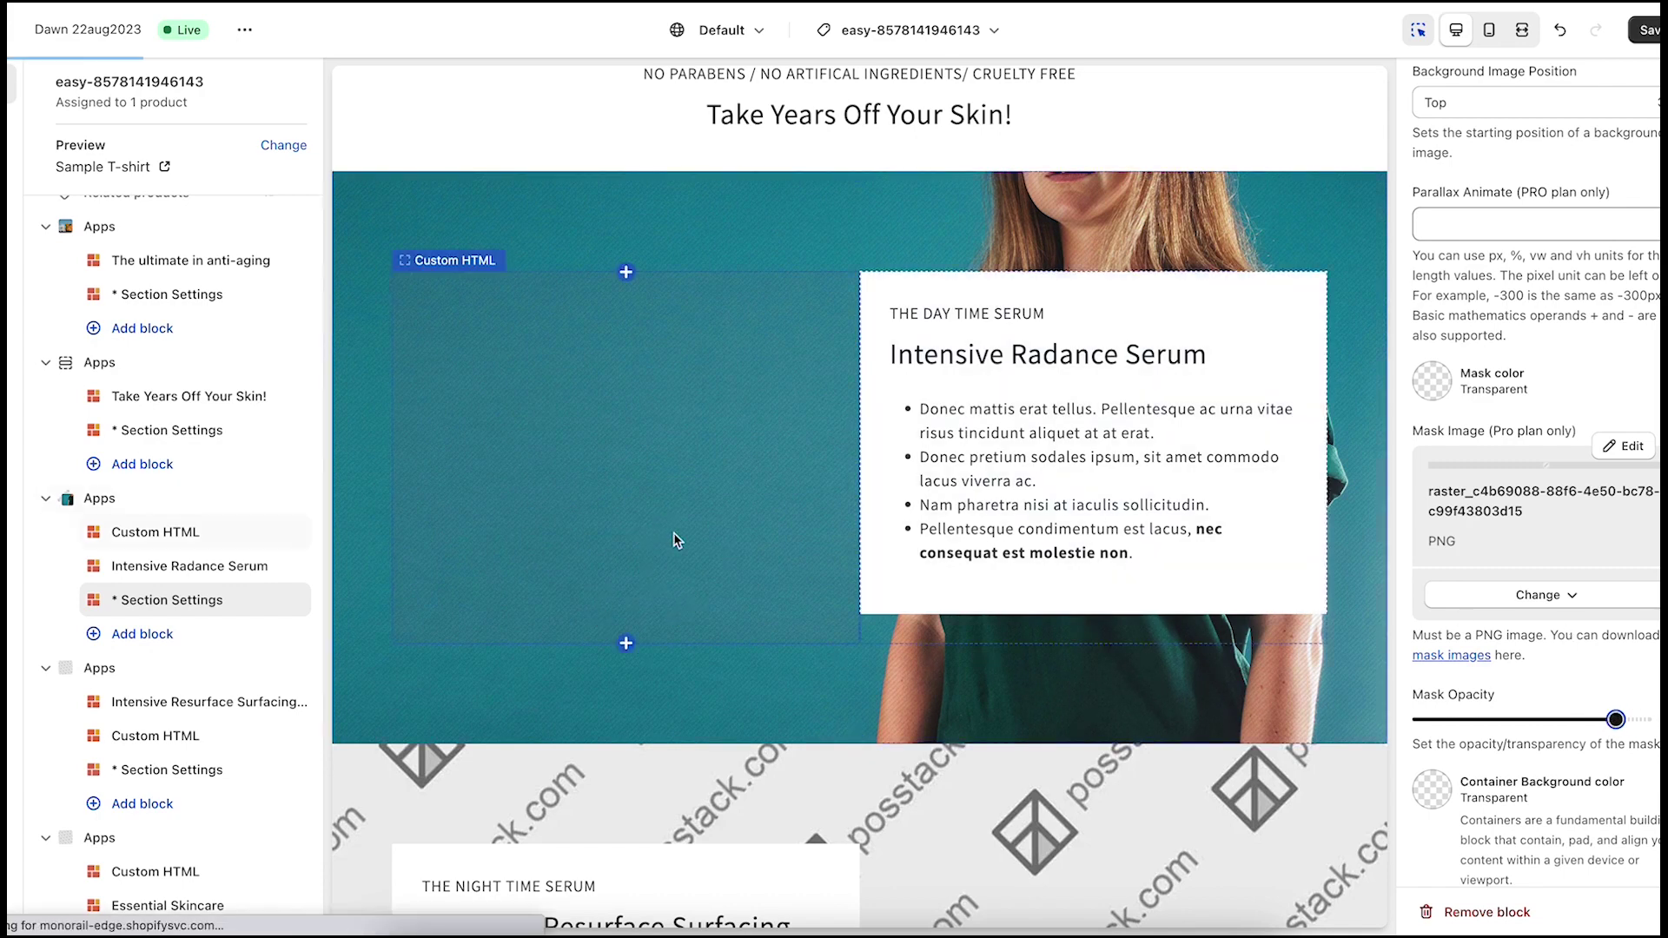
pyautogui.scroll(-5, 1060, 718)
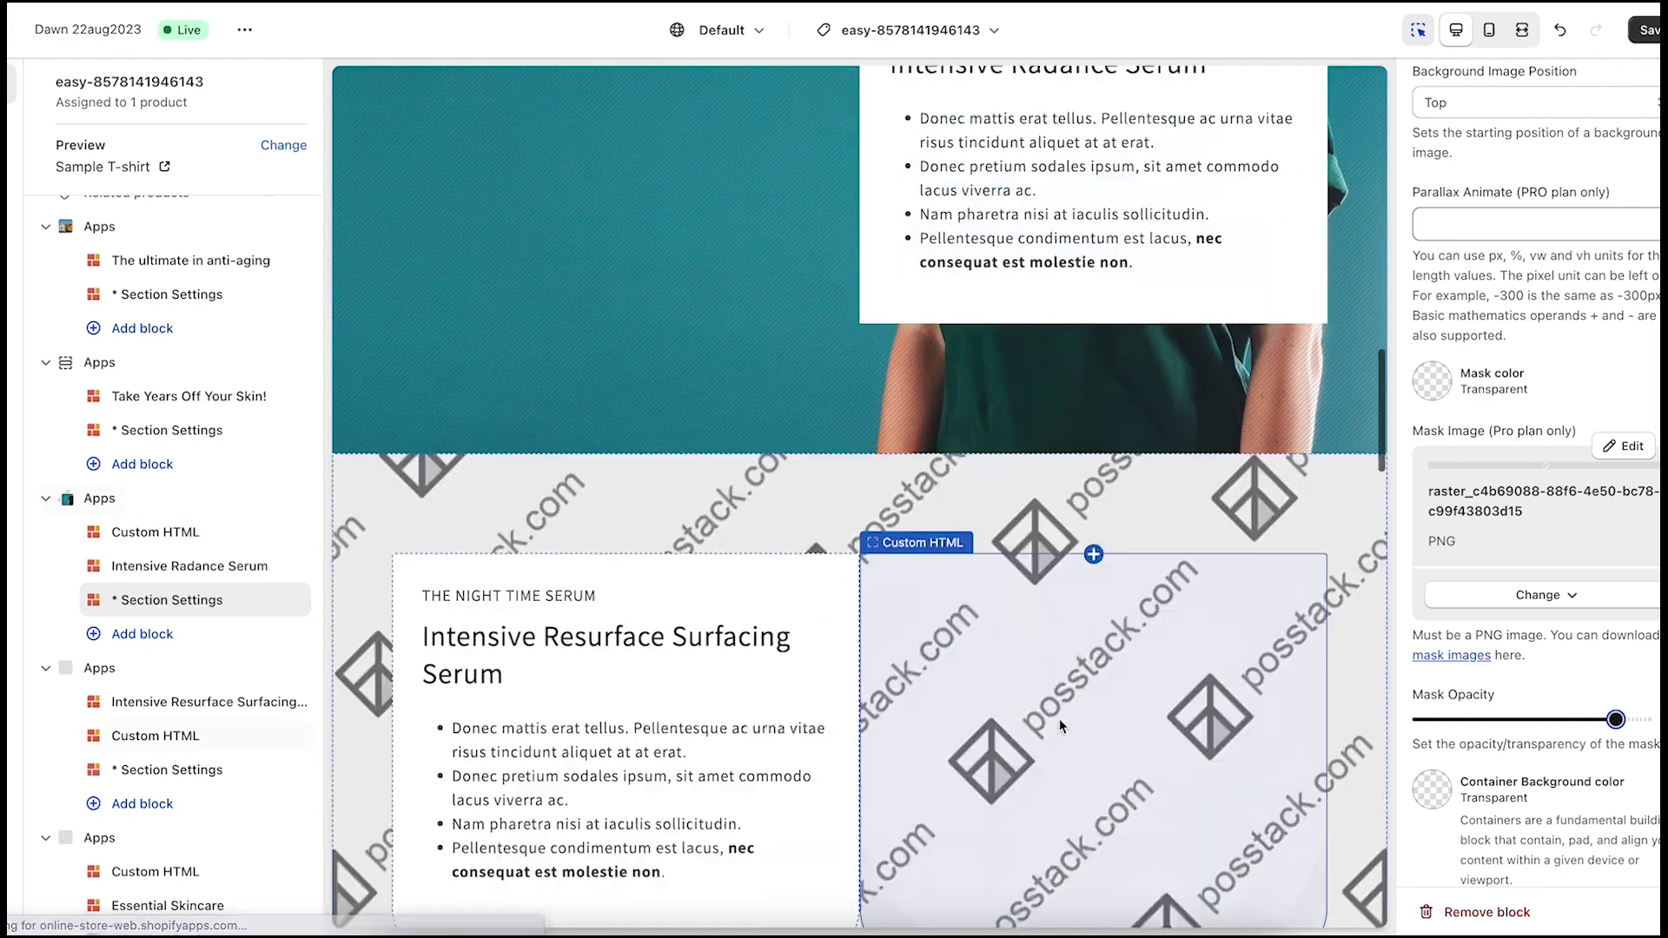
pyautogui.scroll(-3, 1059, 718)
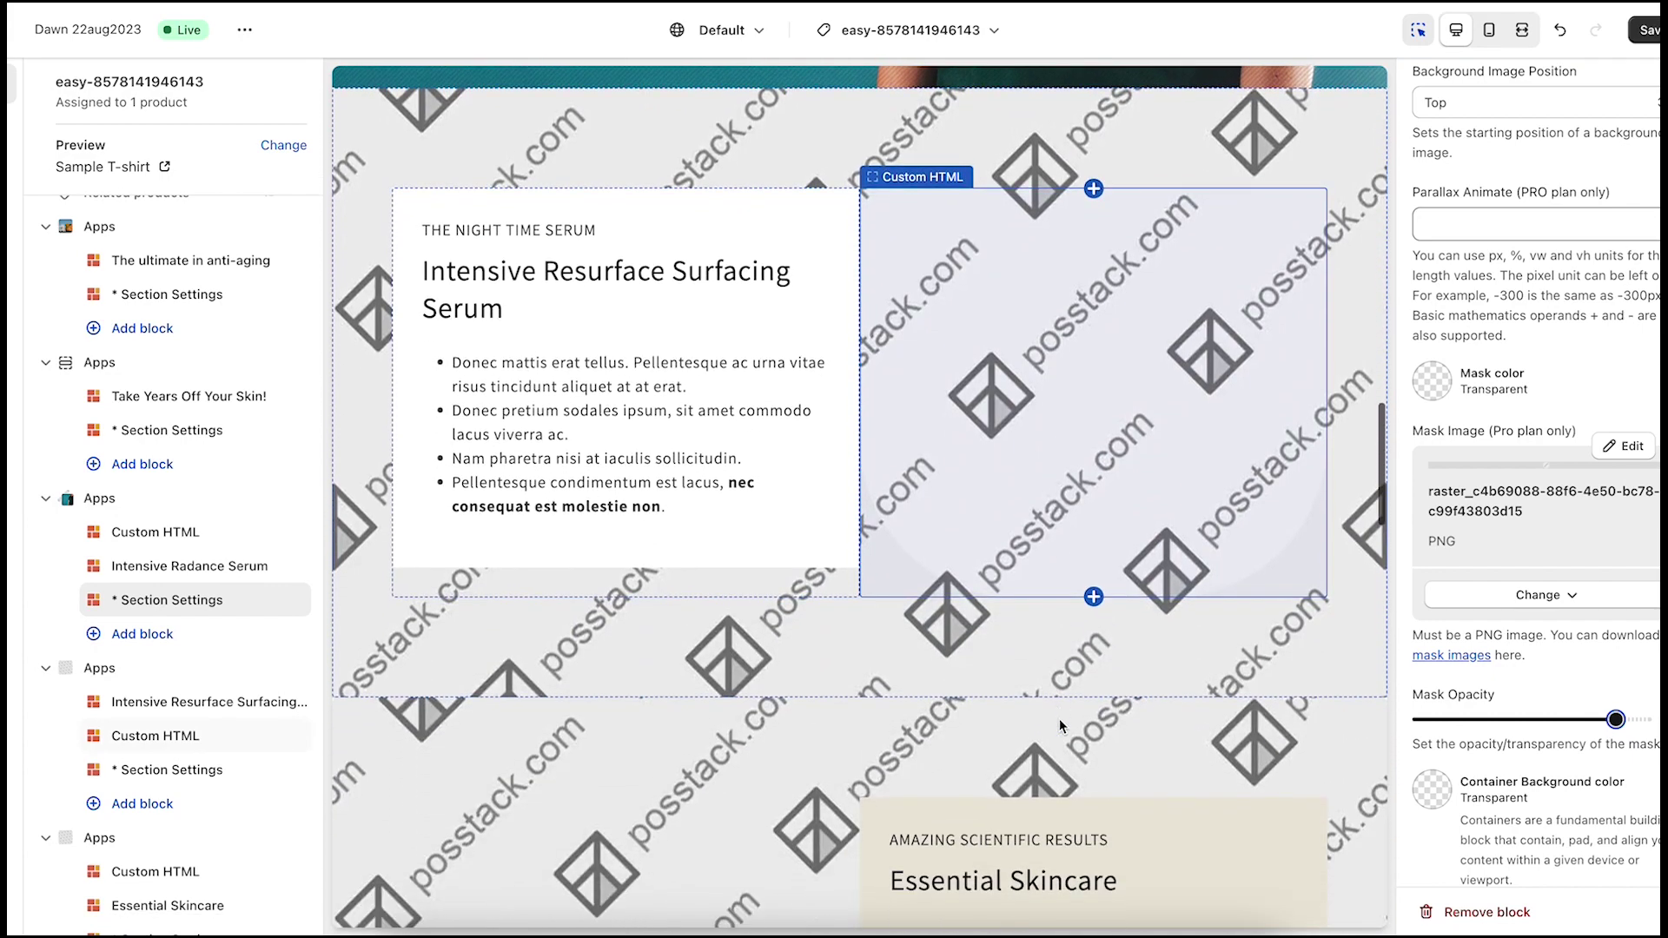
pyautogui.scroll(-6, 1060, 718)
pyautogui.scroll(-3, 1060, 719)
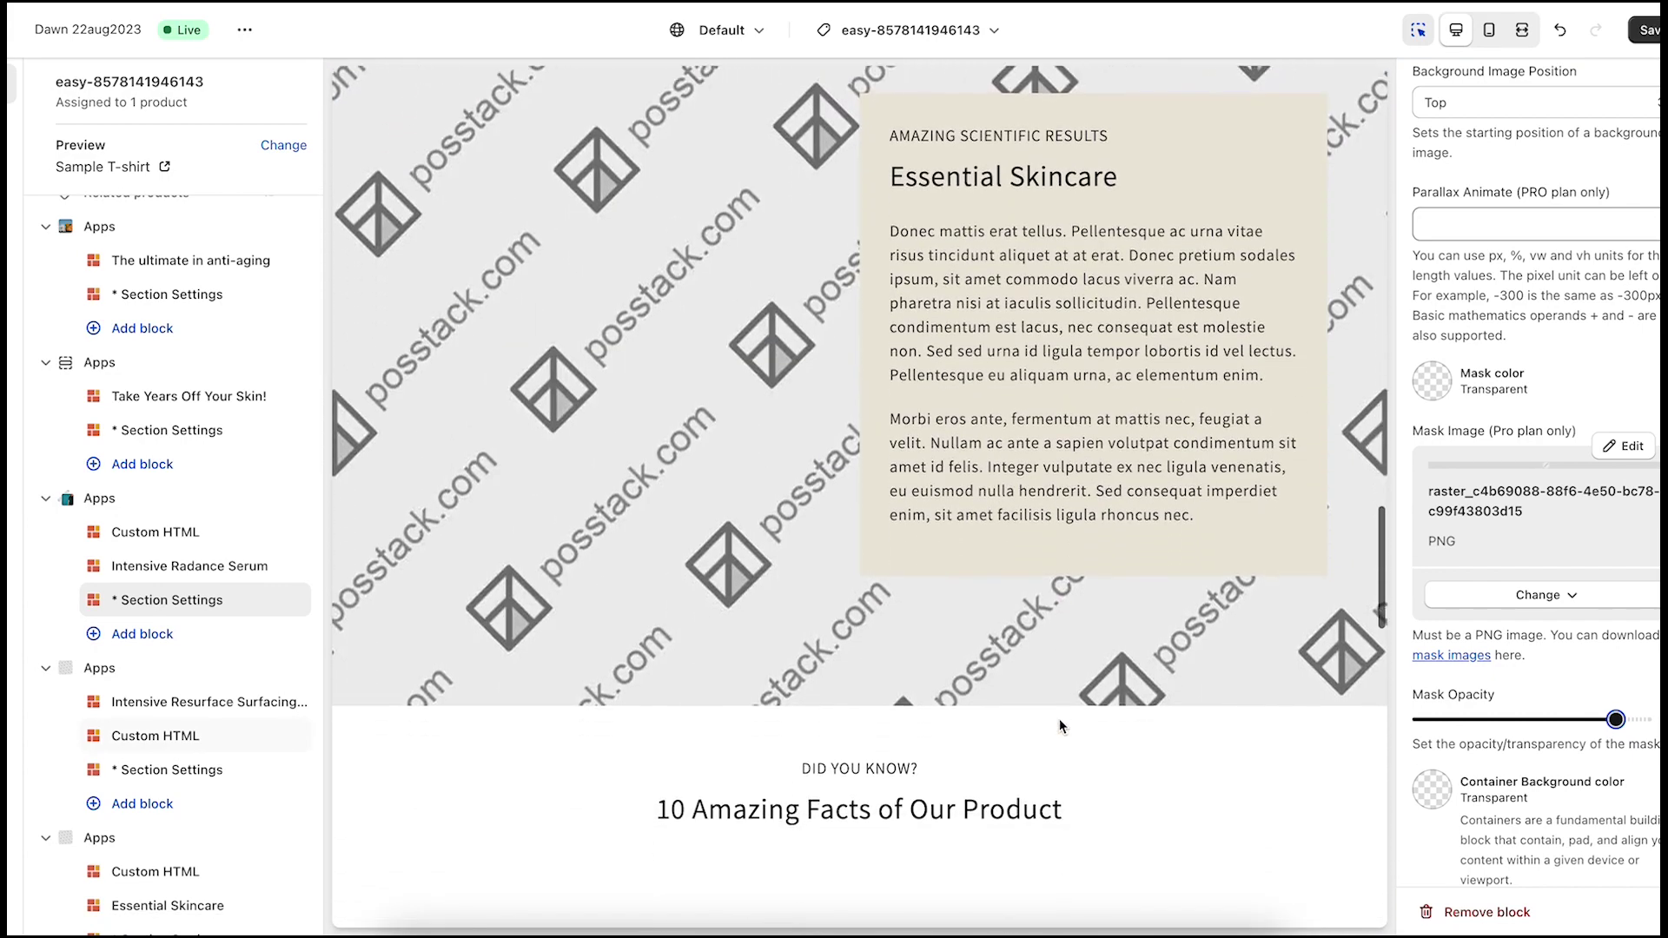
pyautogui.scroll(-4, 1060, 718)
pyautogui.scroll(-3, 1060, 718)
pyautogui.scroll(-5, 1060, 718)
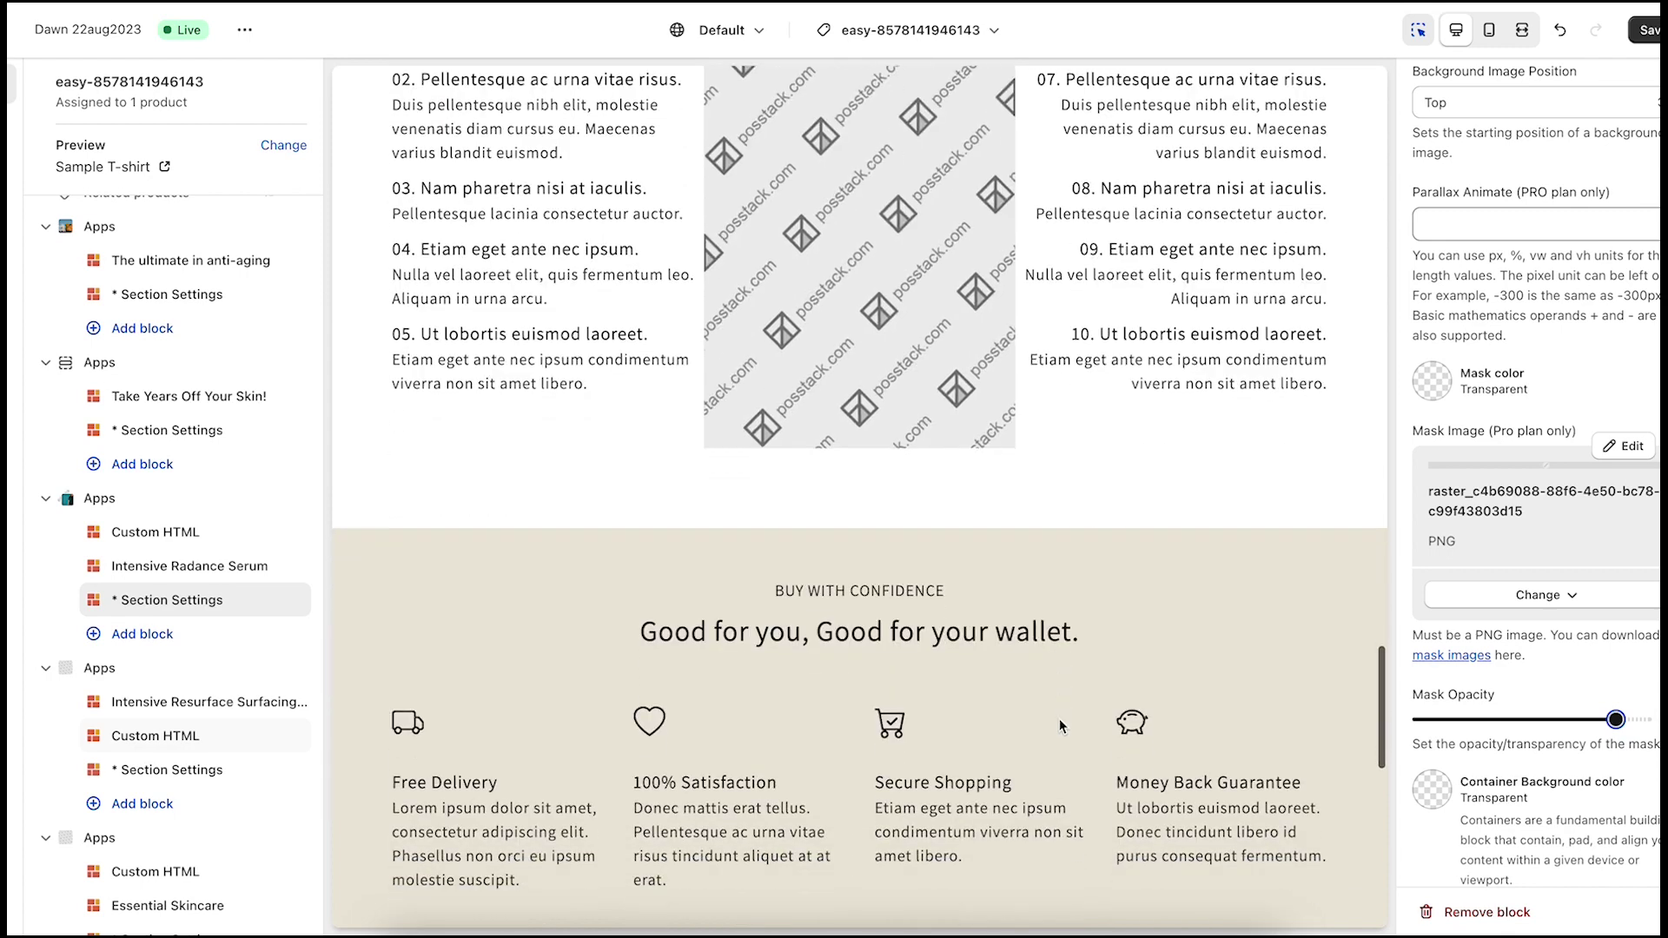
pyautogui.scroll(-3, 1060, 718)
# Swap the Icons with text Item #1 truck icon for the heart SVG from the library.
pyautogui.click(900, 681)
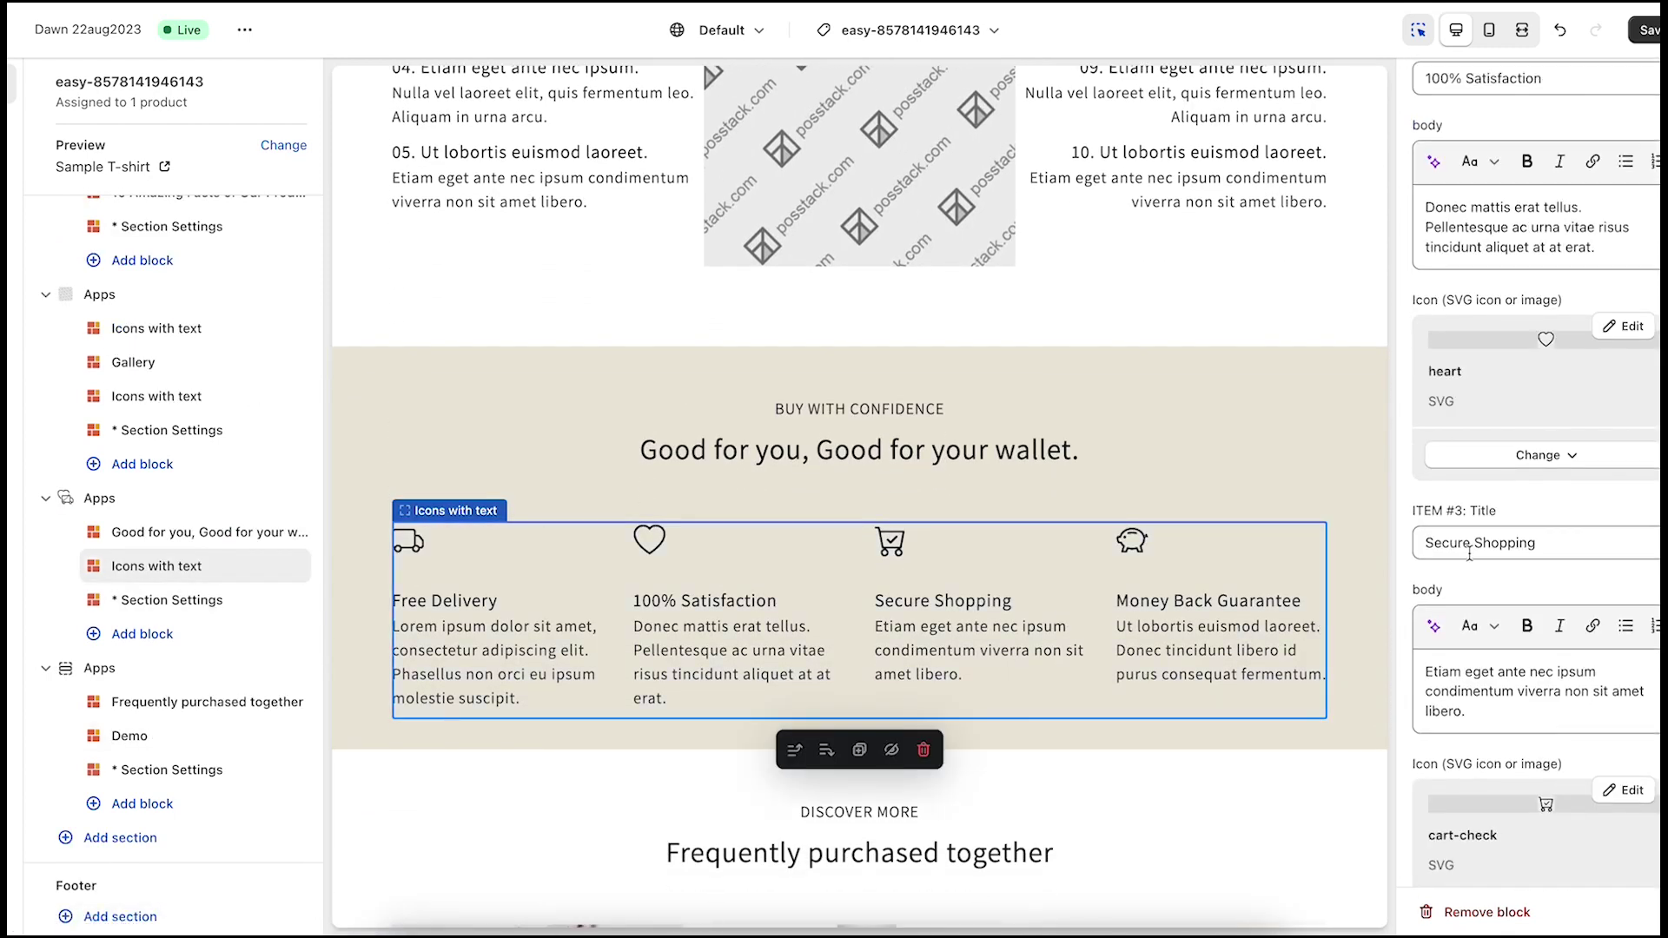
pyautogui.scroll(5, 1470, 558)
pyautogui.scroll(4, 1471, 558)
pyautogui.scroll(2, 1470, 558)
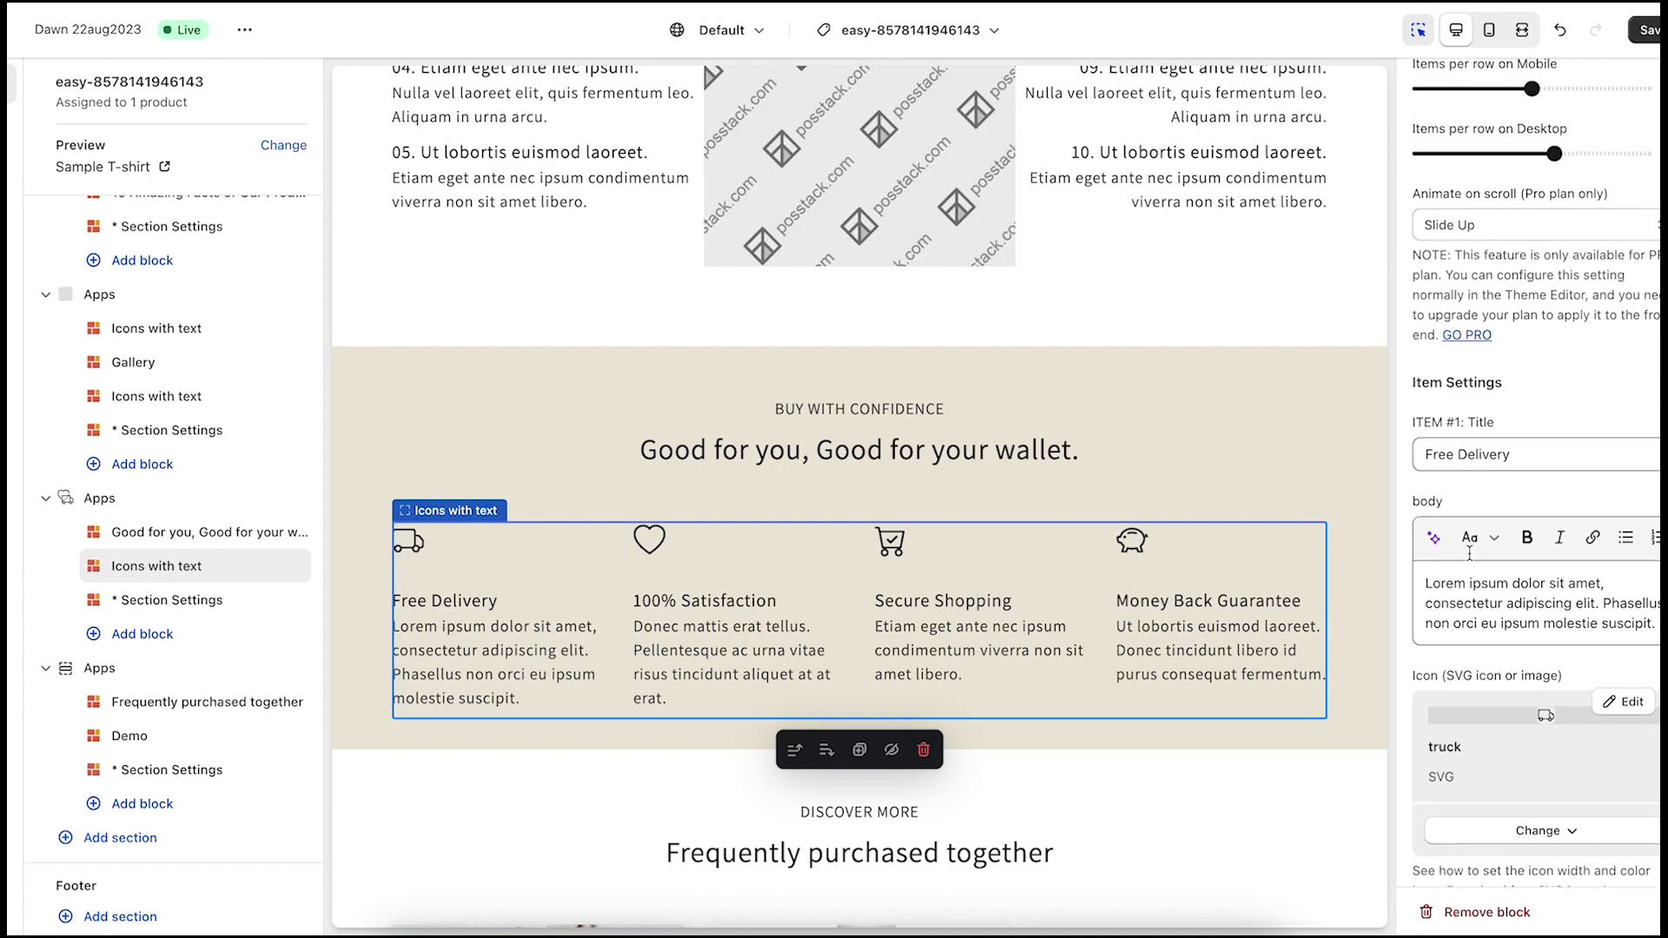
pyautogui.scroll(-3, 1470, 555)
pyautogui.scroll(-2, 1470, 555)
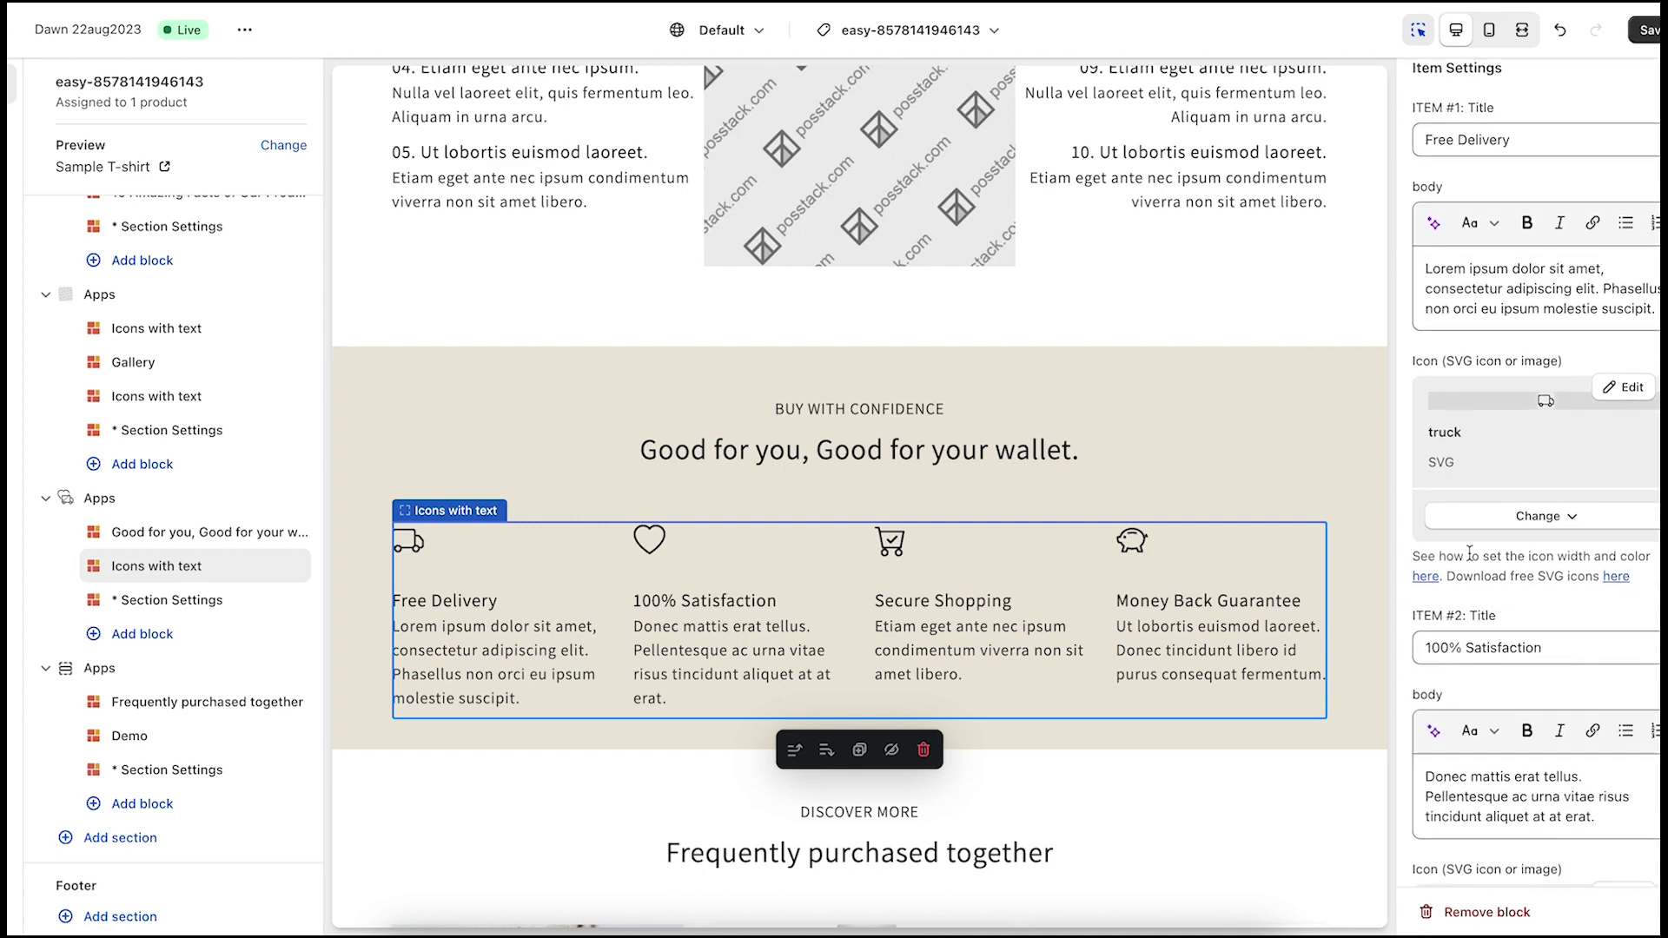
pyautogui.click(1549, 517)
pyautogui.click(1535, 557)
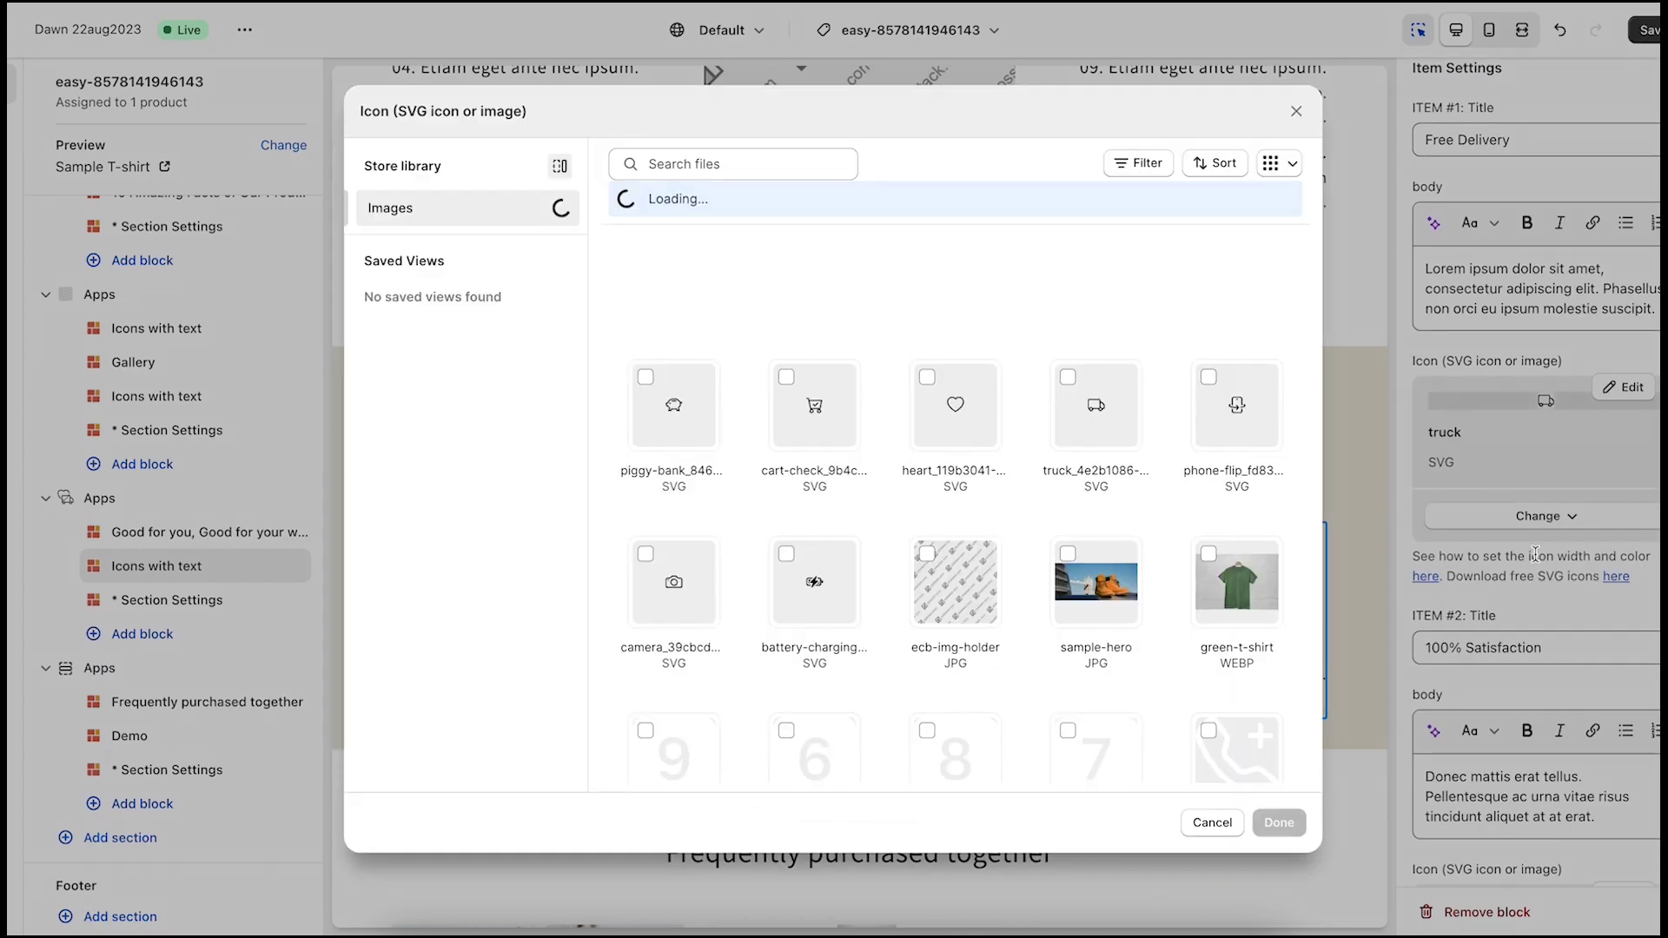
pyautogui.click(966, 398)
pyautogui.click(1277, 823)
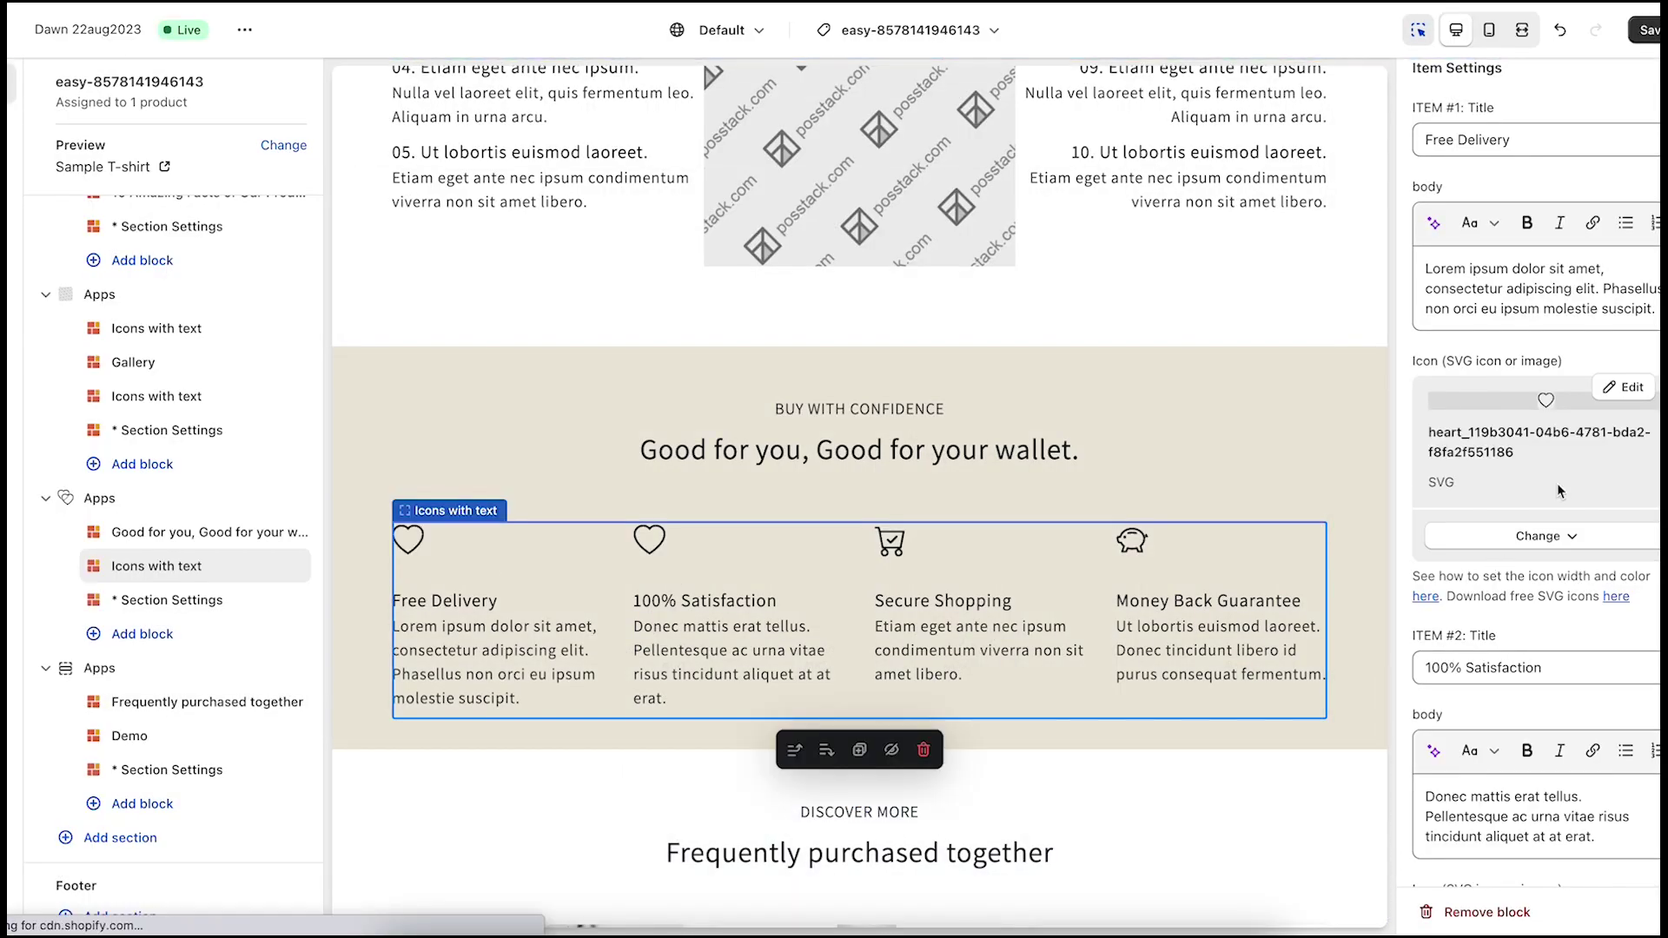
pyautogui.scroll(5, 1560, 493)
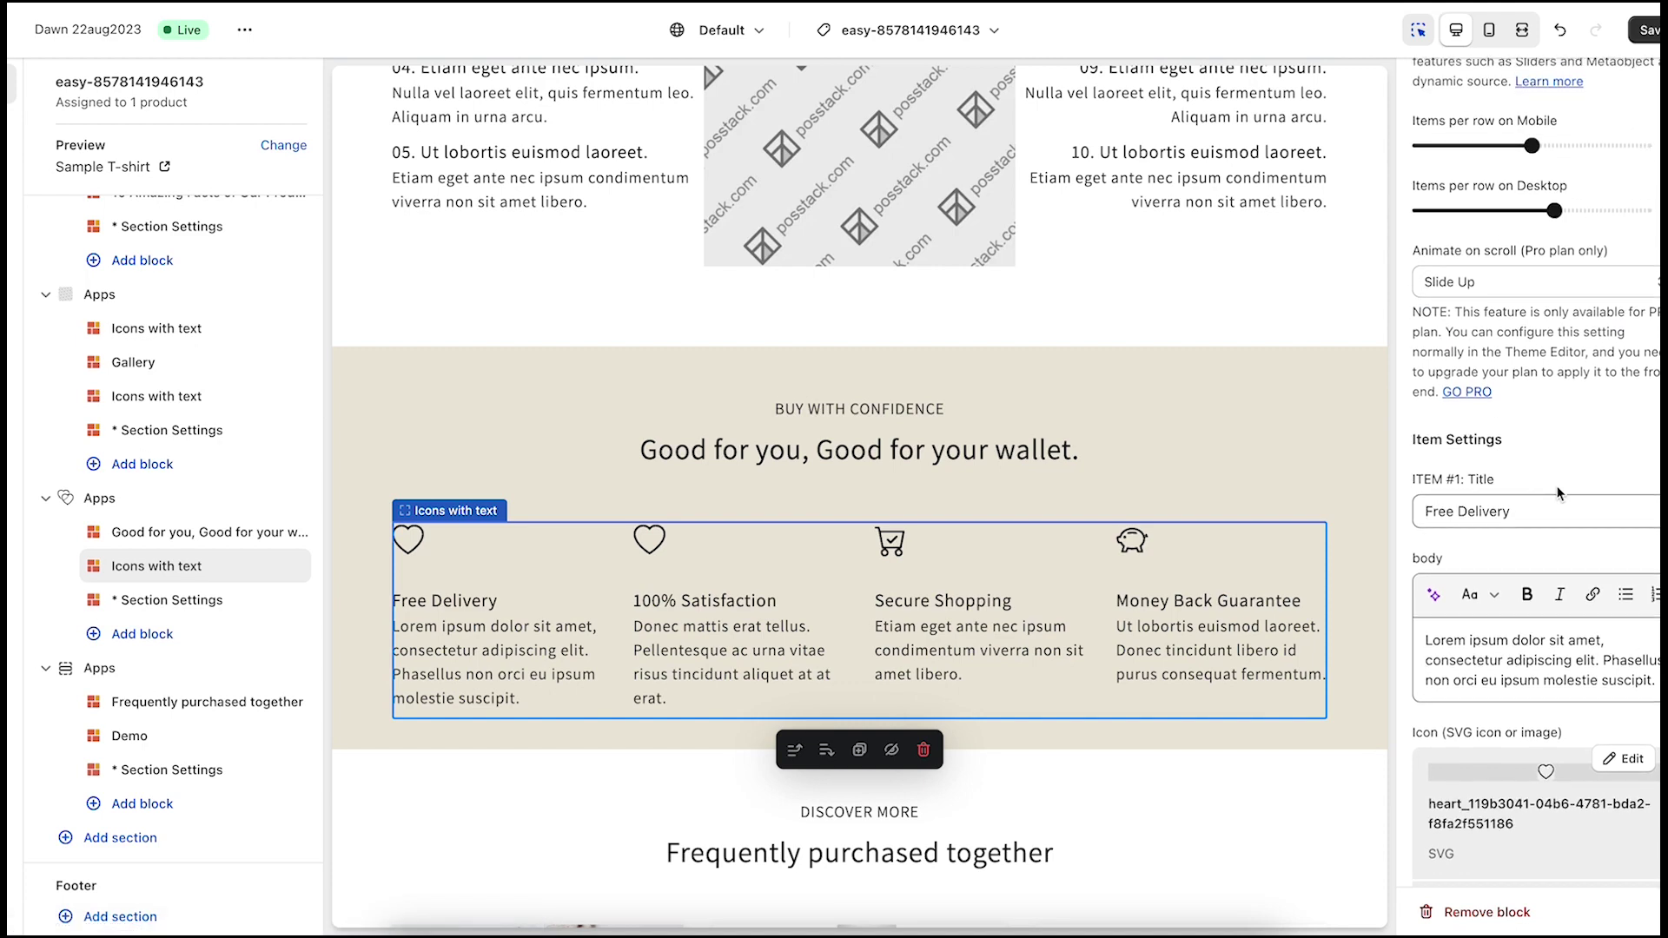
pyautogui.scroll(5, 1559, 493)
pyautogui.scroll(3, 1559, 493)
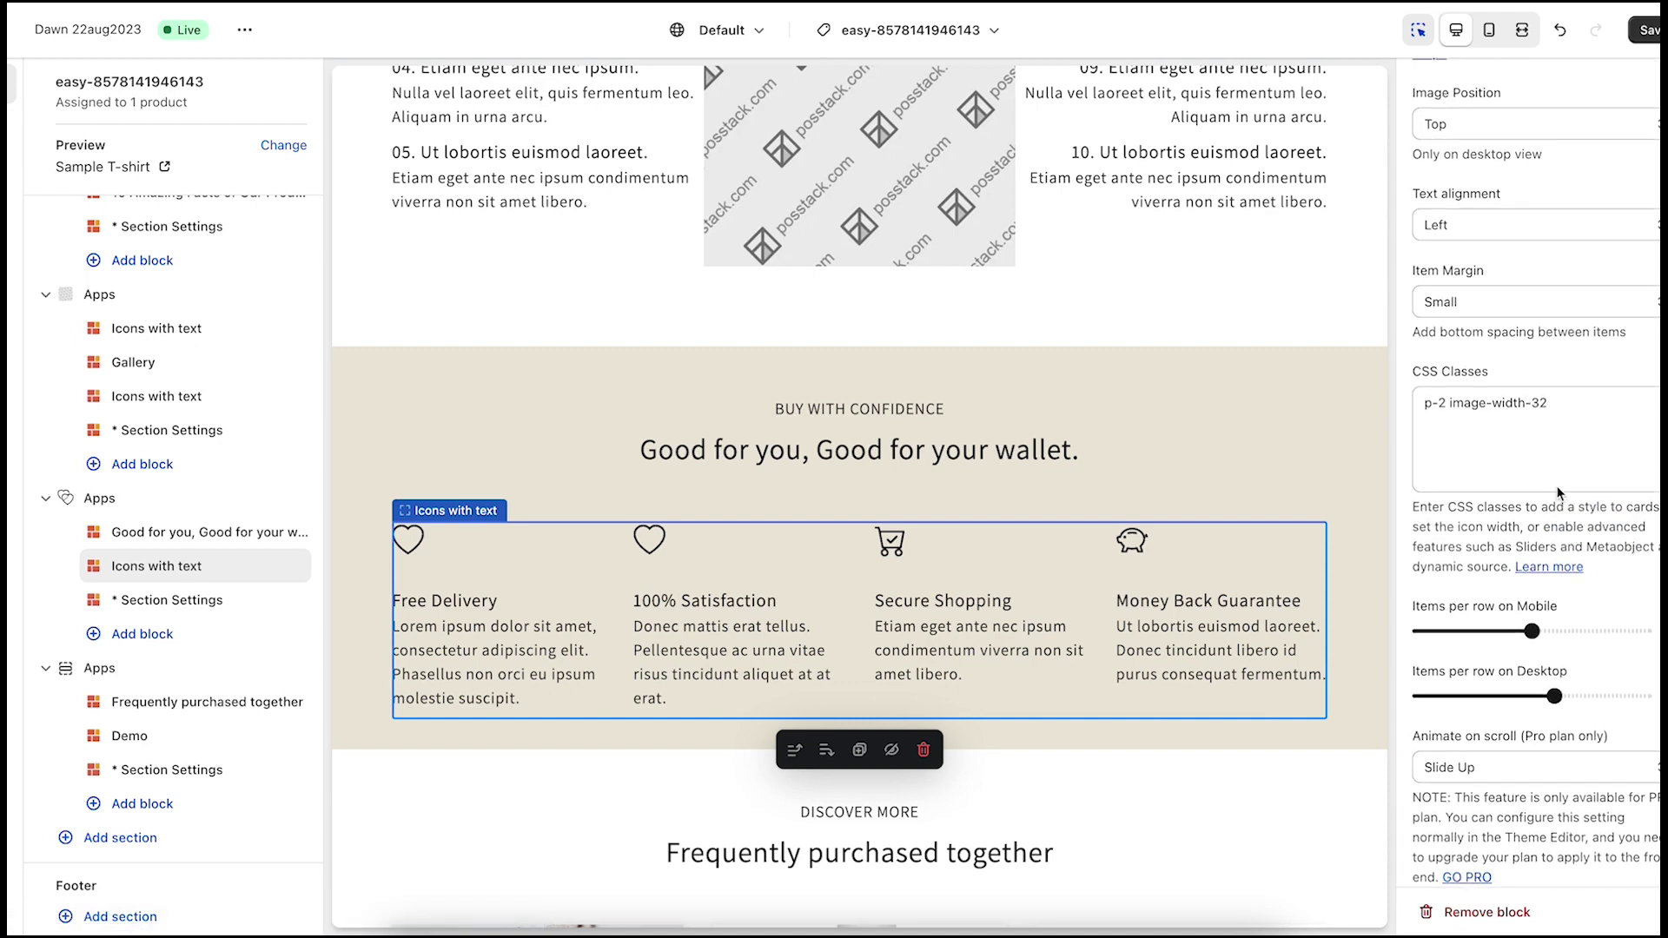
pyautogui.scroll(1, 1567, 457)
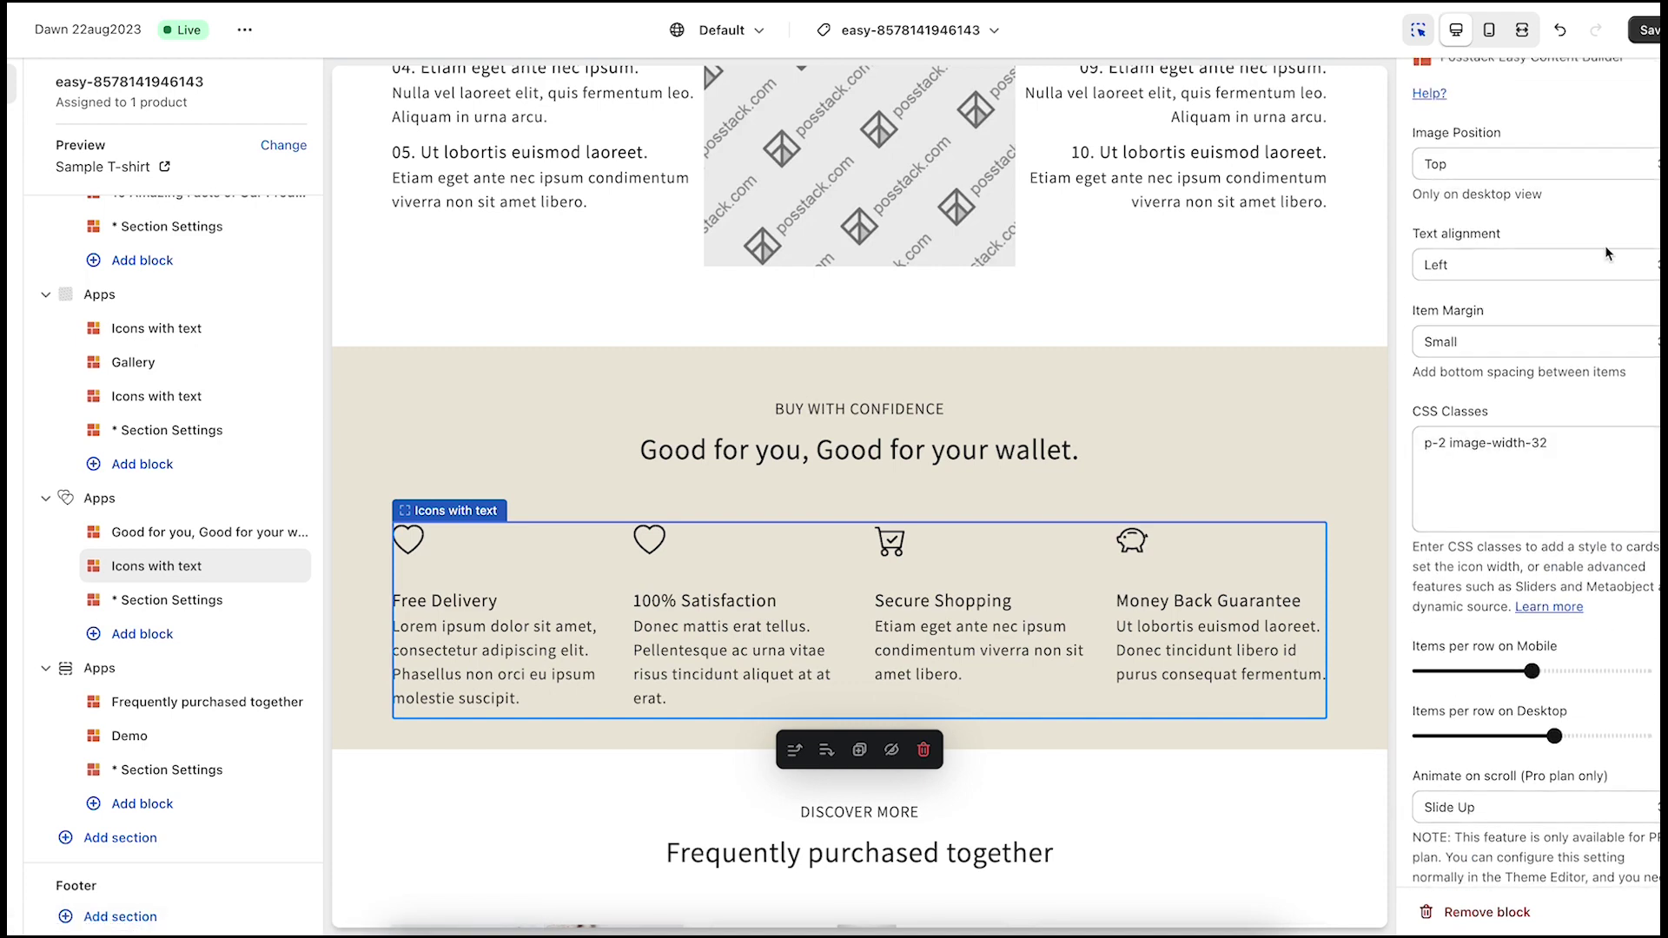
# Set image position Left, 2 items per row on desktop, and CSS class image-width-64.
pyautogui.click(1513, 170)
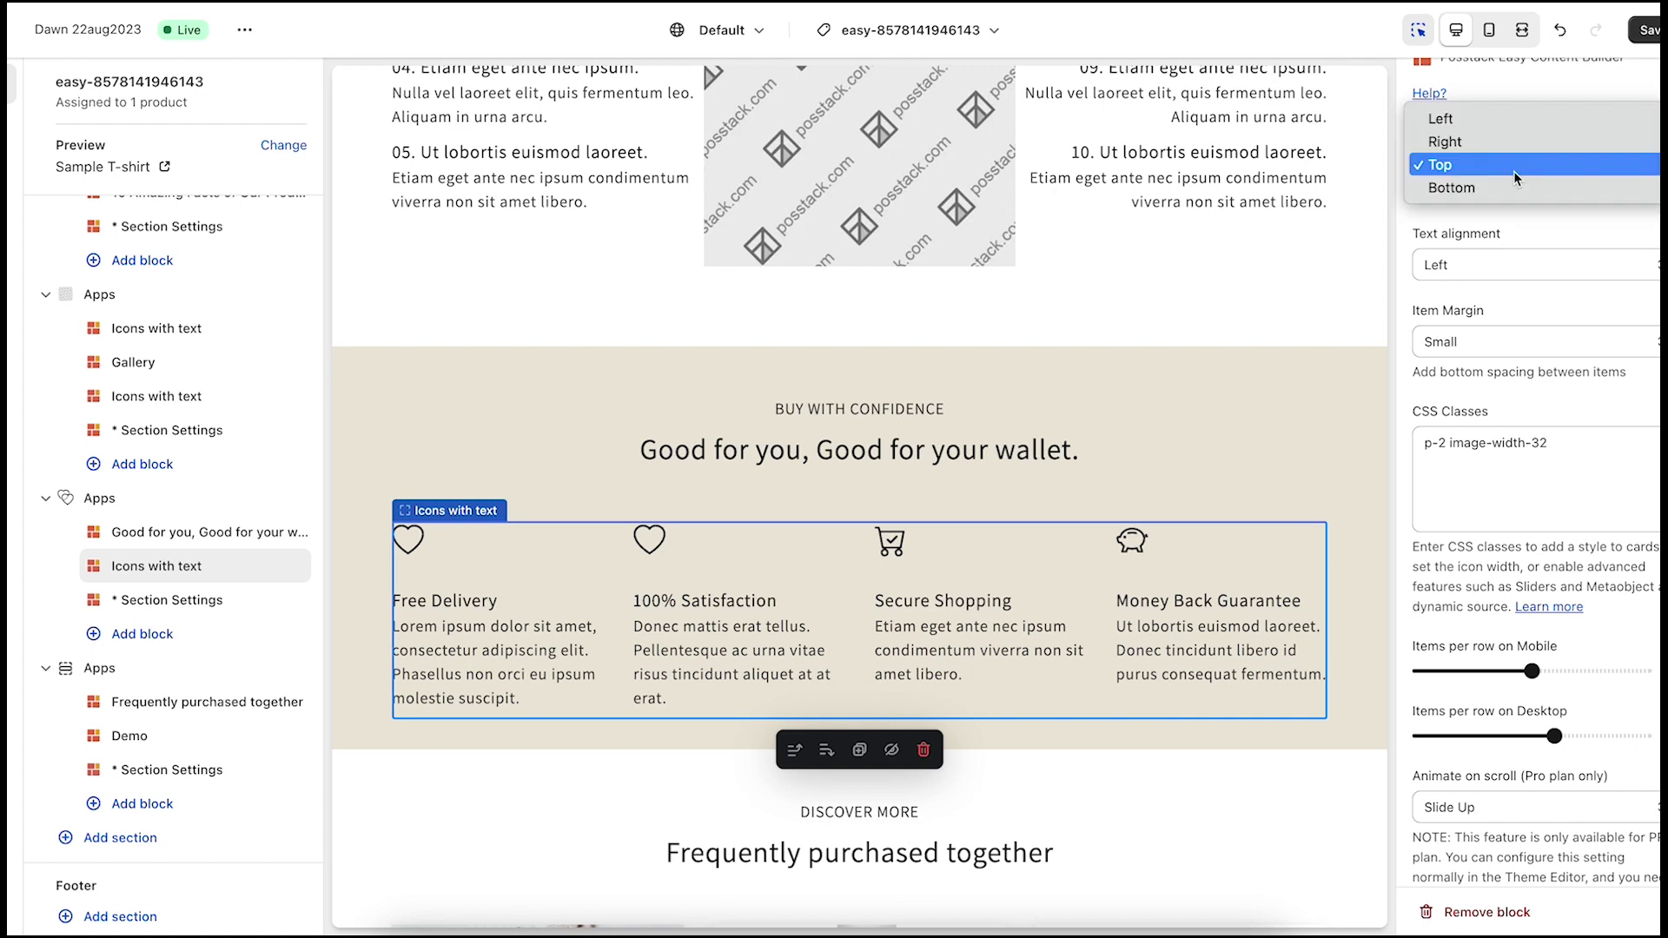
pyautogui.click(1509, 121)
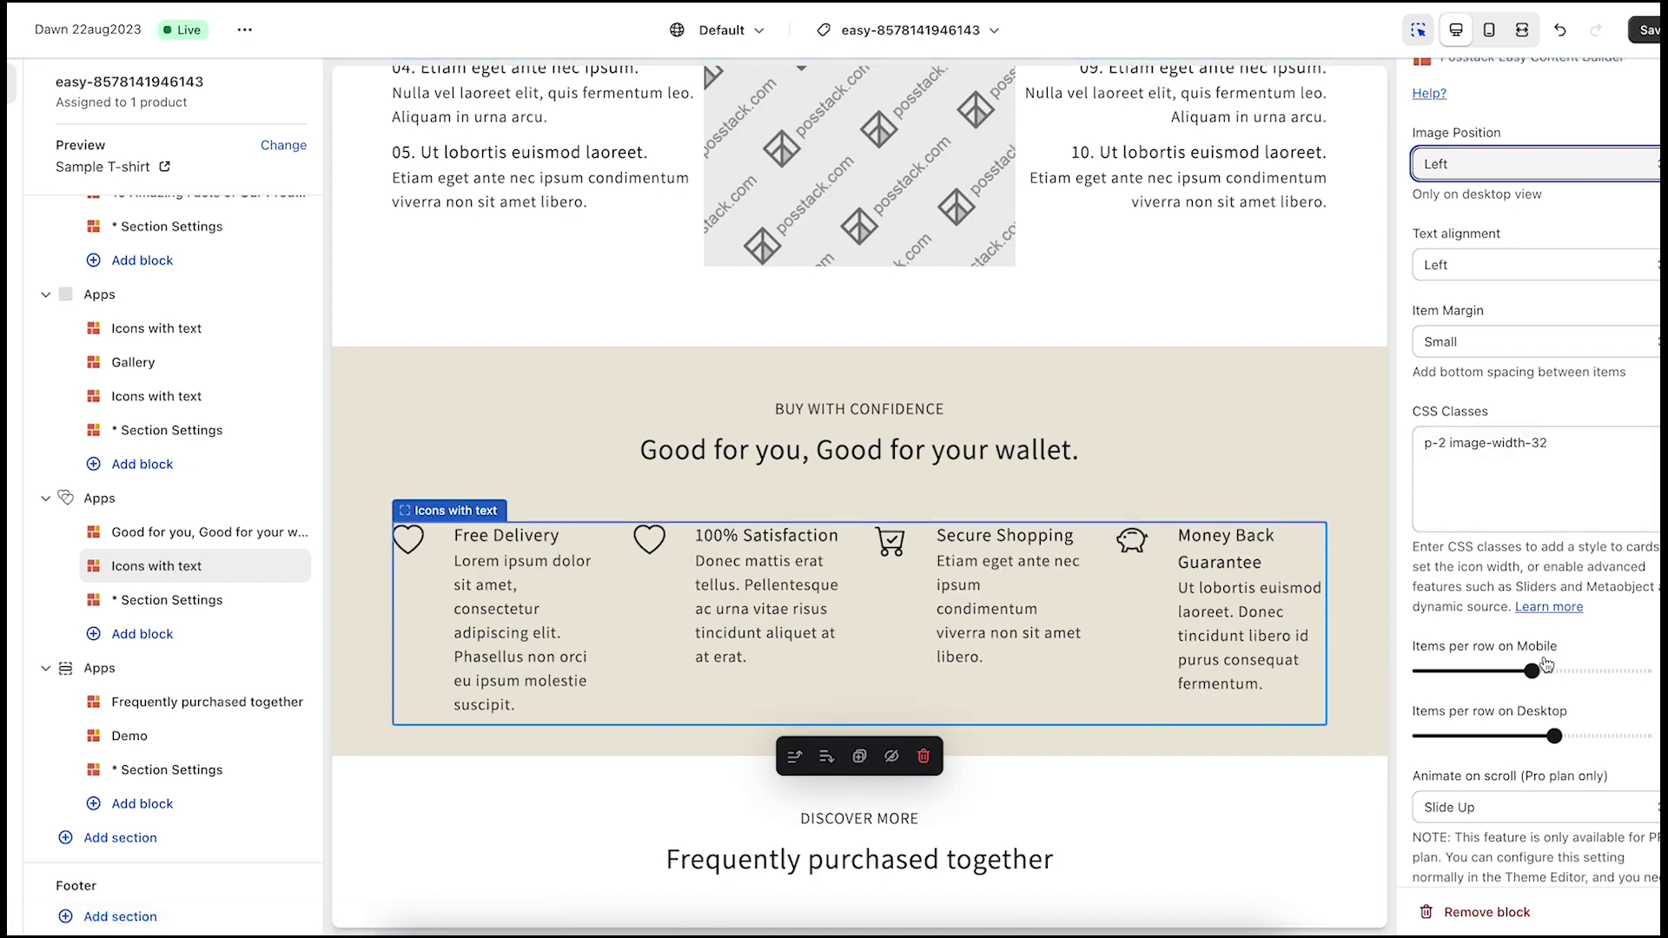
pyautogui.moveTo(1557, 736); pyautogui.dragTo(1465, 736)
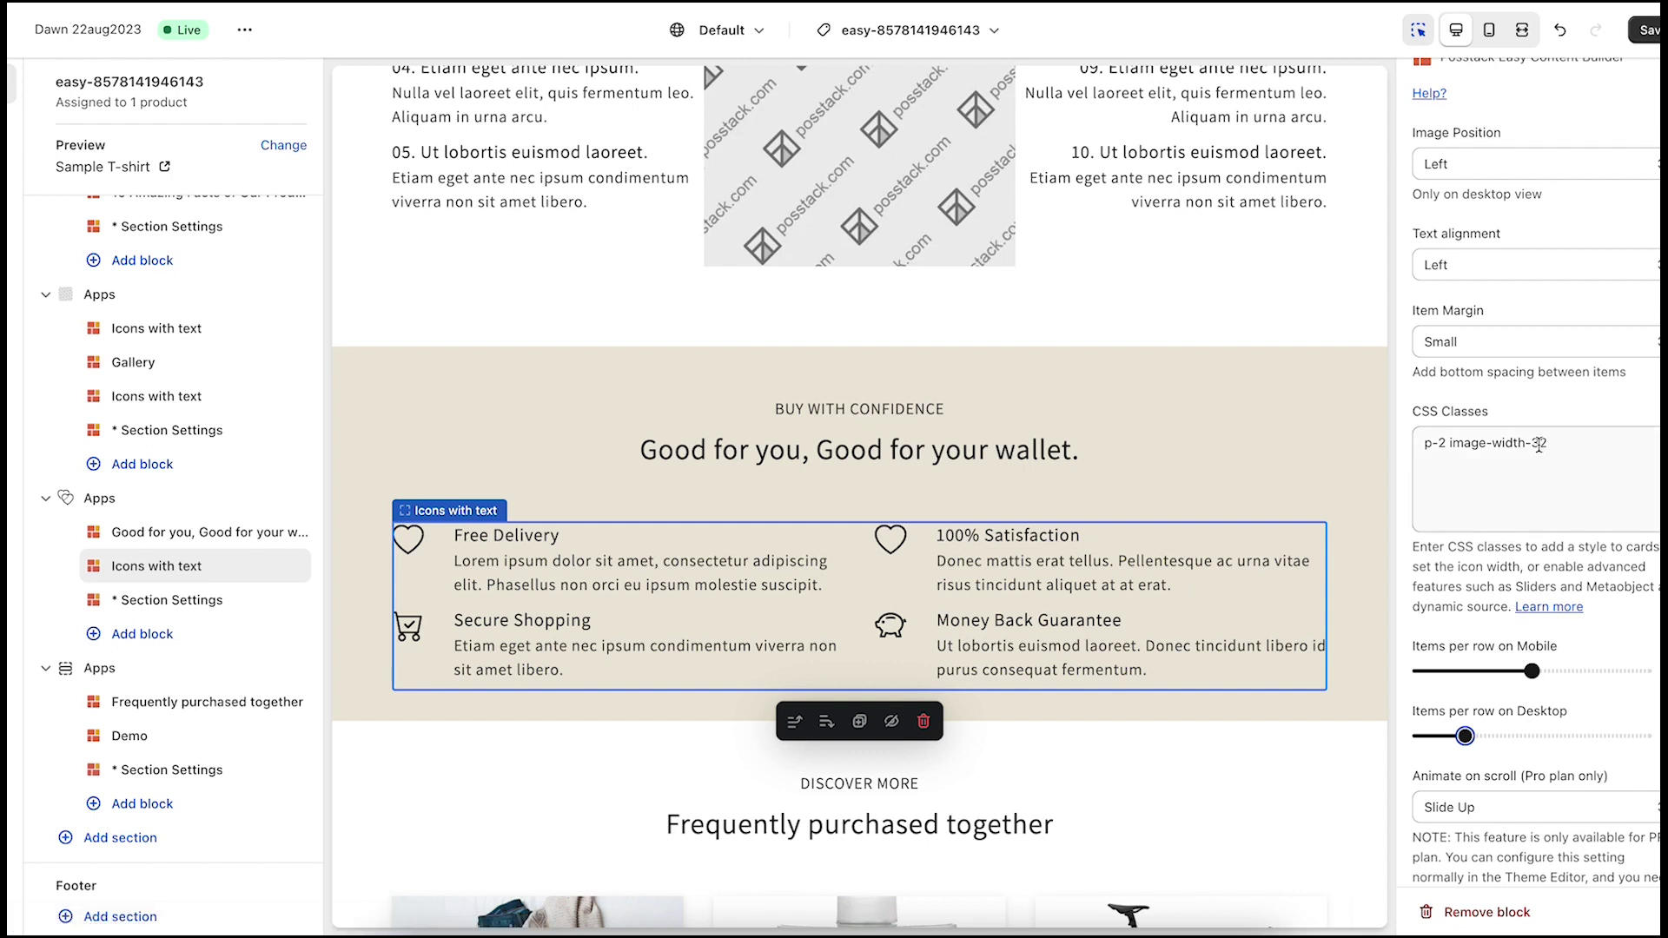
pyautogui.moveTo(1533, 444); pyautogui.dragTo(1550, 445)
pyautogui.write('4')
pyautogui.click(1628, 611)
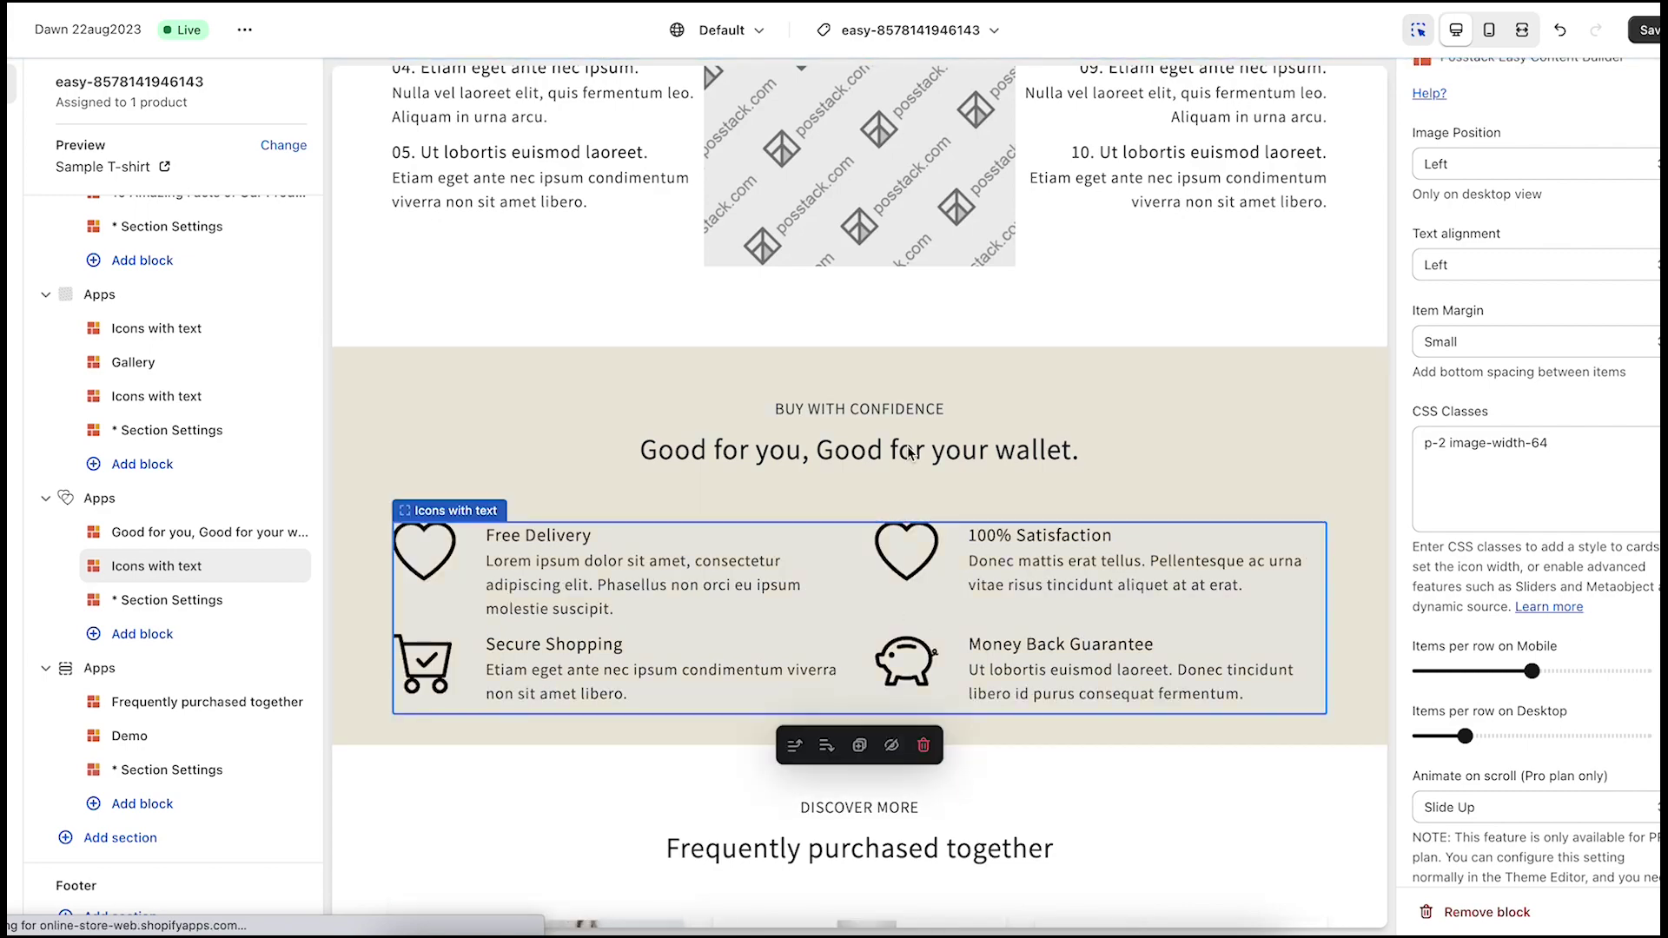
pyautogui.scroll(5, 966, 437)
pyautogui.scroll(5, 966, 437)
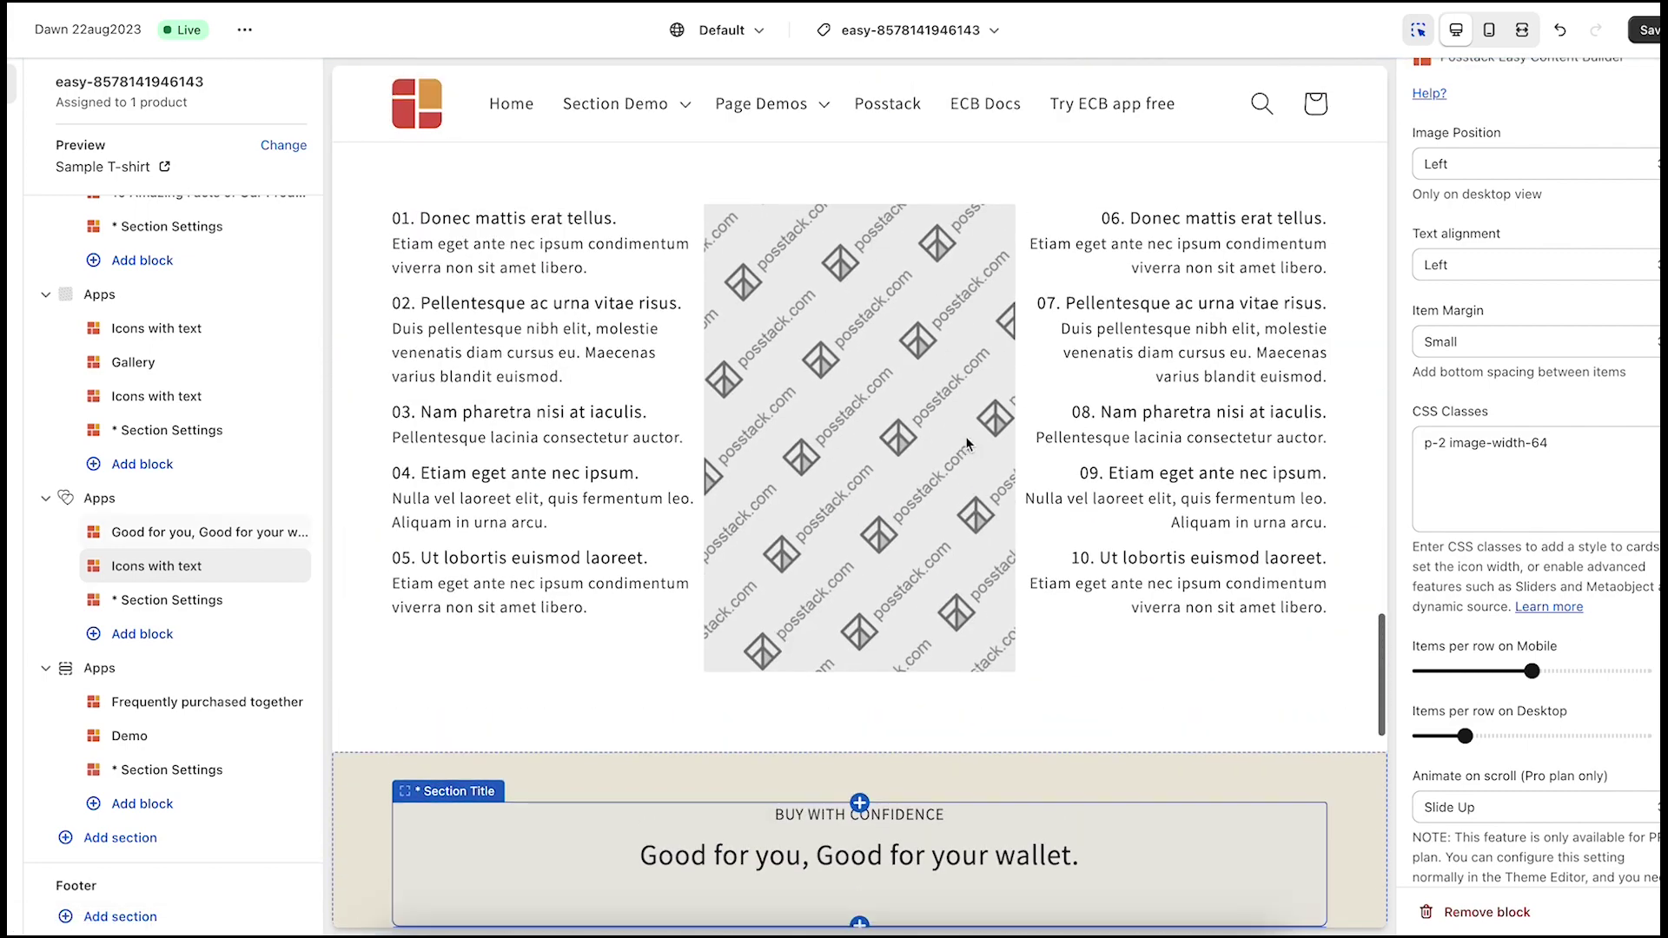
pyautogui.scroll(8, 966, 437)
pyautogui.scroll(2, 967, 436)
pyautogui.scroll(4, 967, 437)
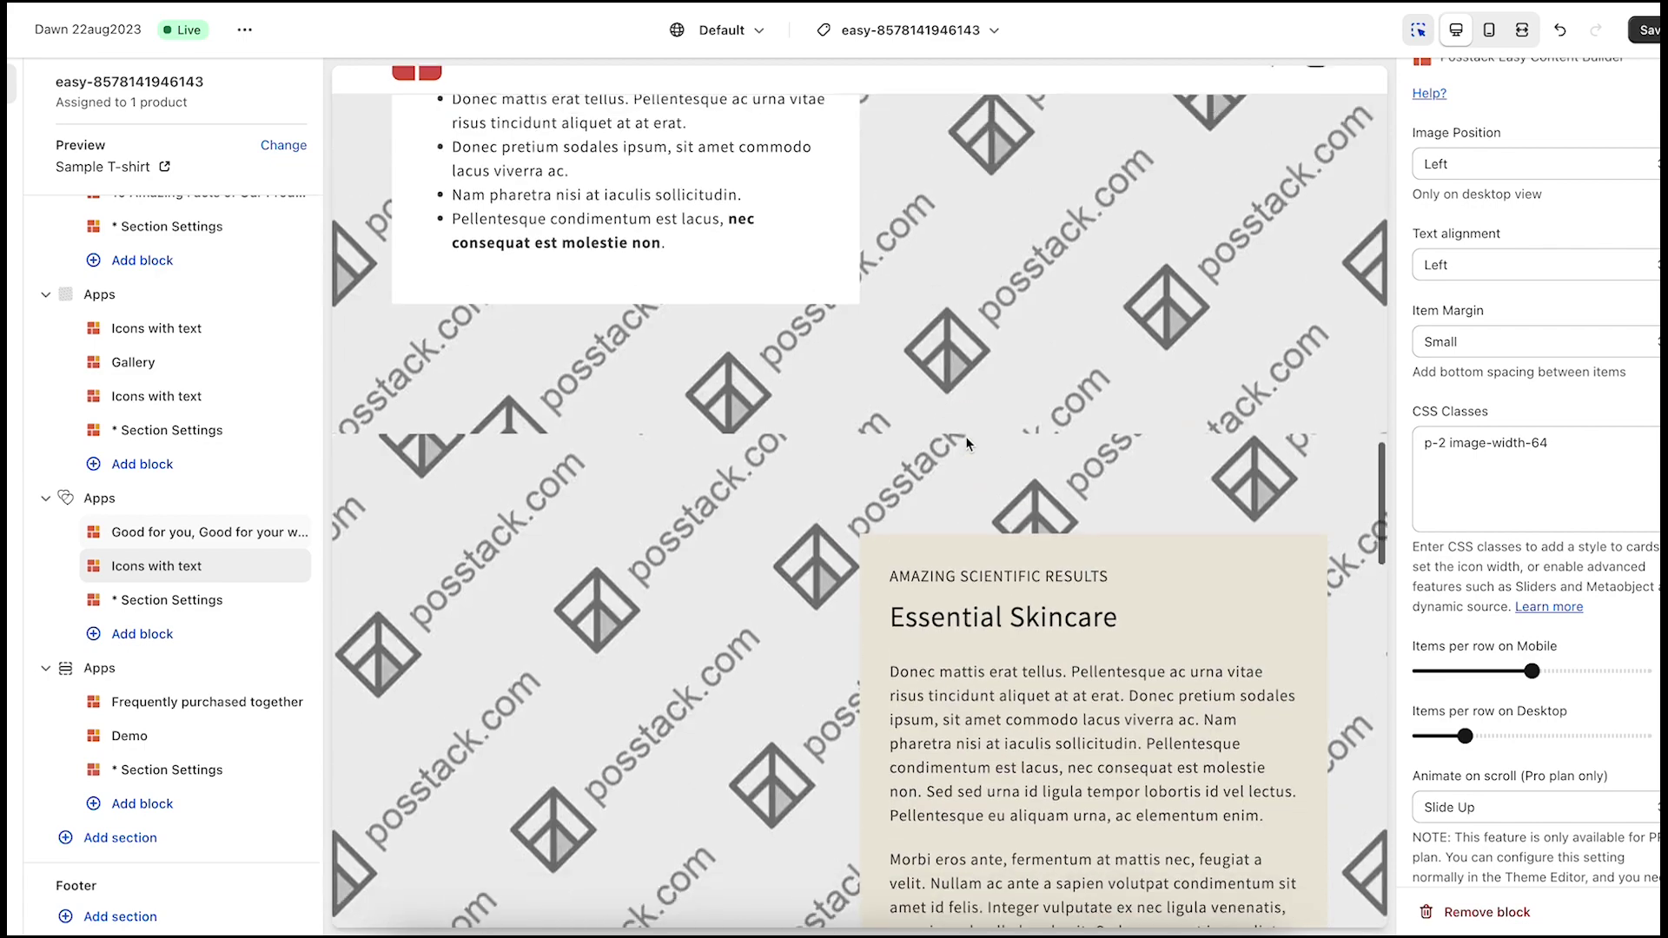
pyautogui.scroll(-1, 965, 437)
# Set the Essential Skincare section's background video to the 'art' MP4.
pyautogui.click(712, 525)
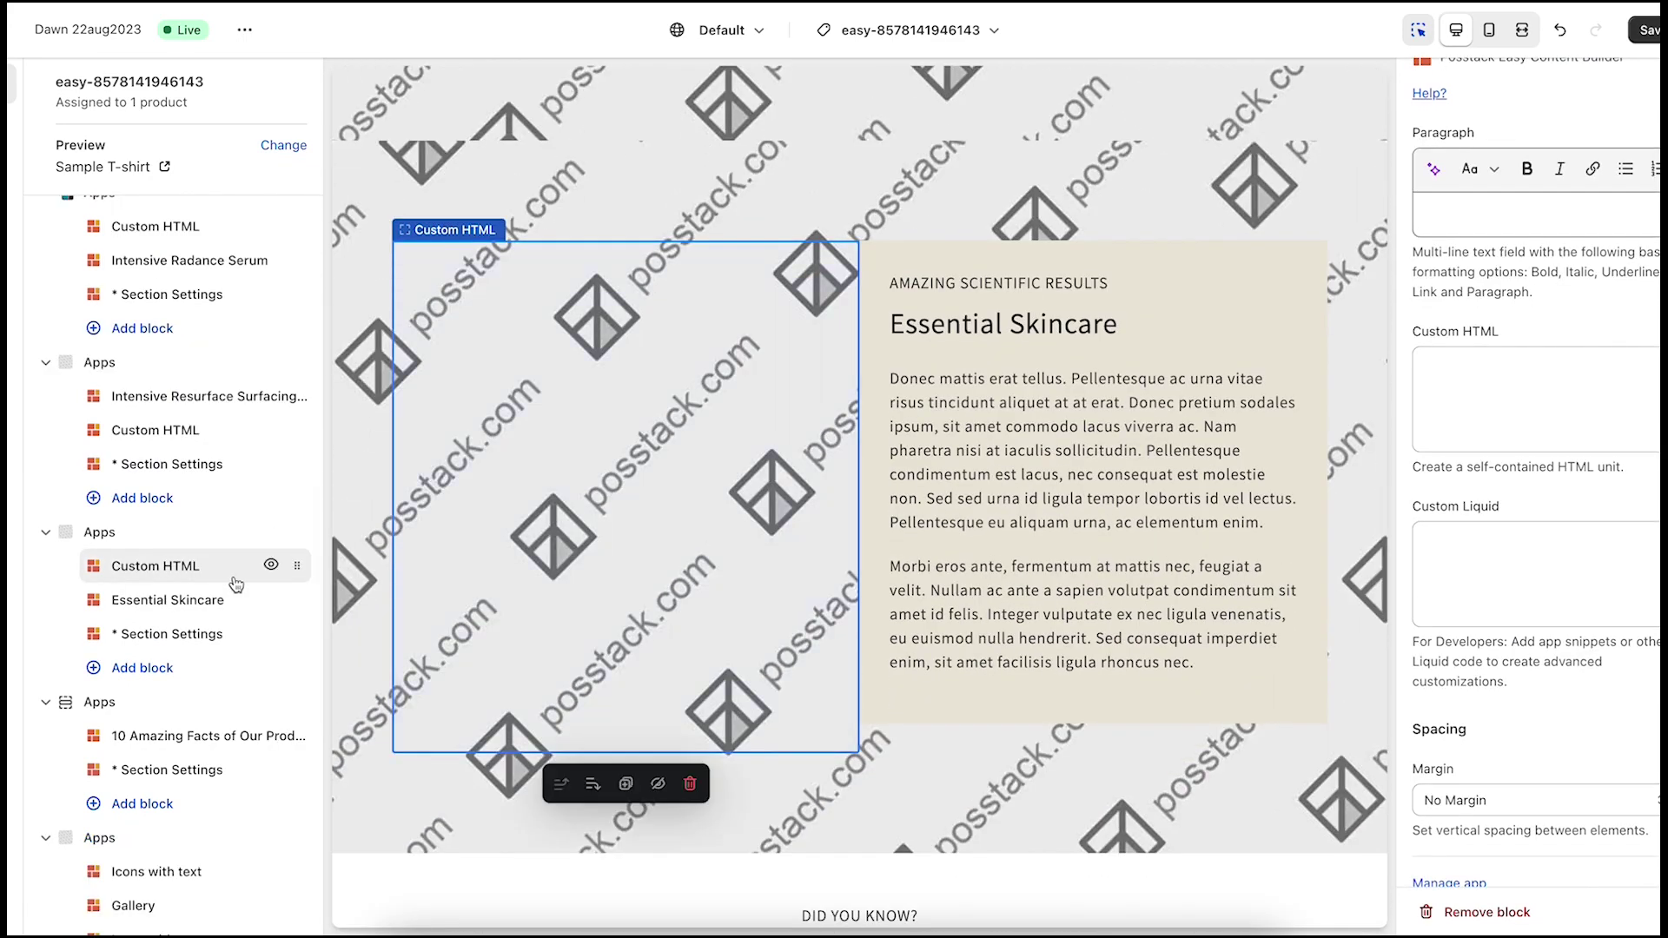
pyautogui.click(188, 634)
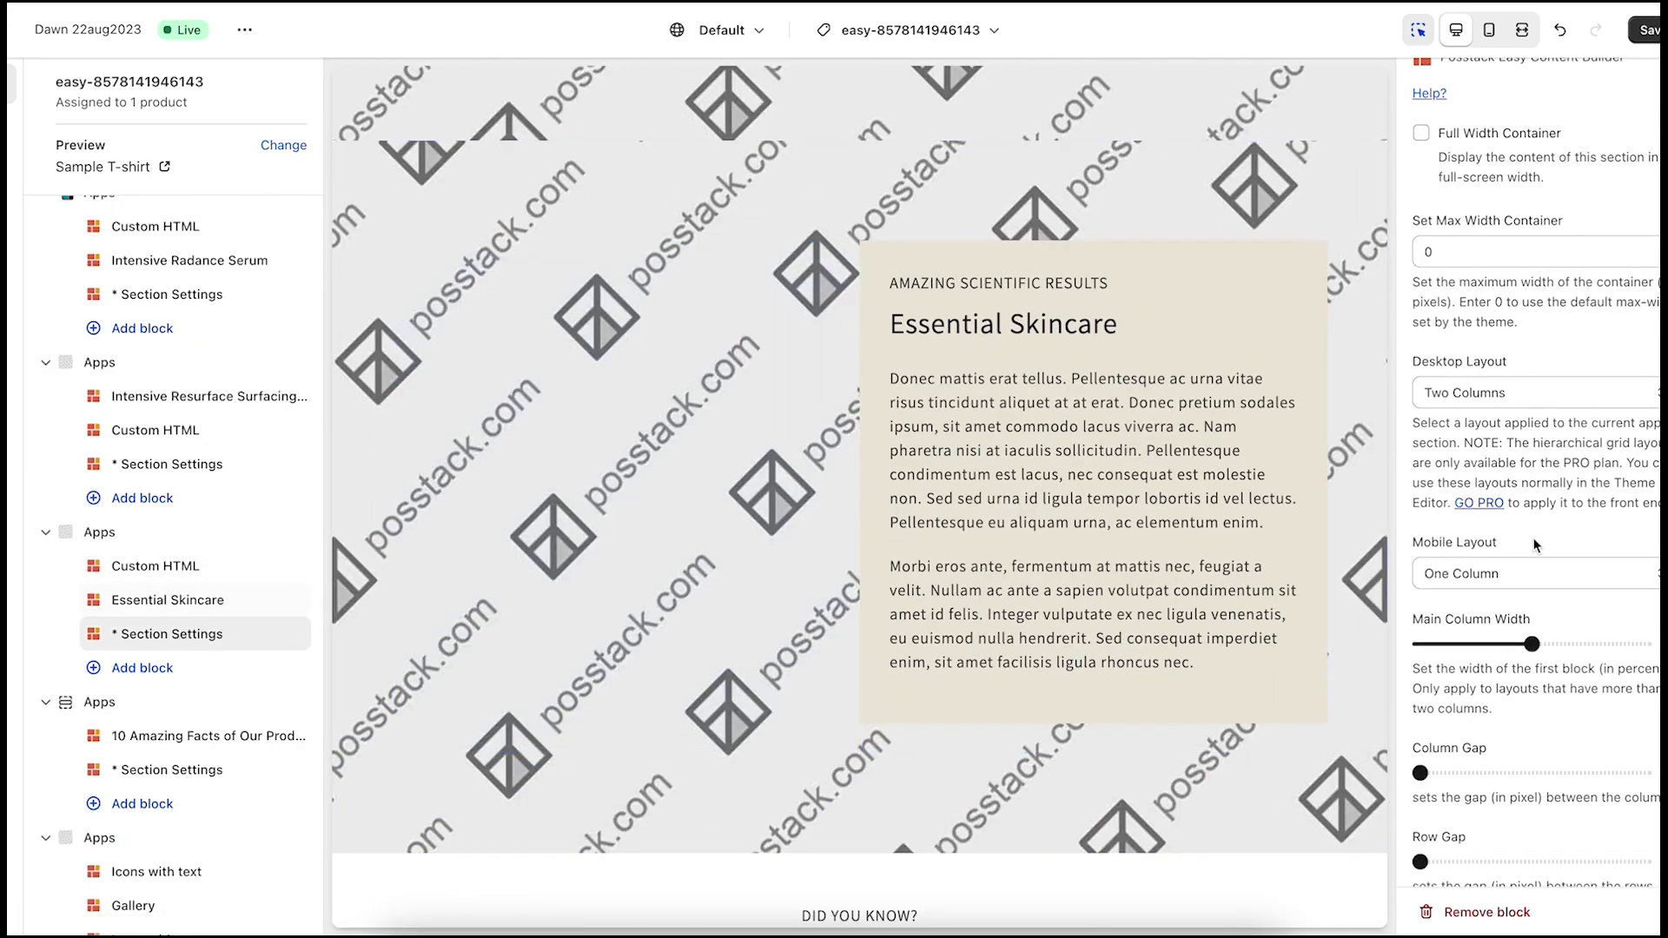
pyautogui.scroll(-4, 1538, 551)
pyautogui.scroll(-3, 1539, 552)
pyautogui.scroll(-4, 1539, 551)
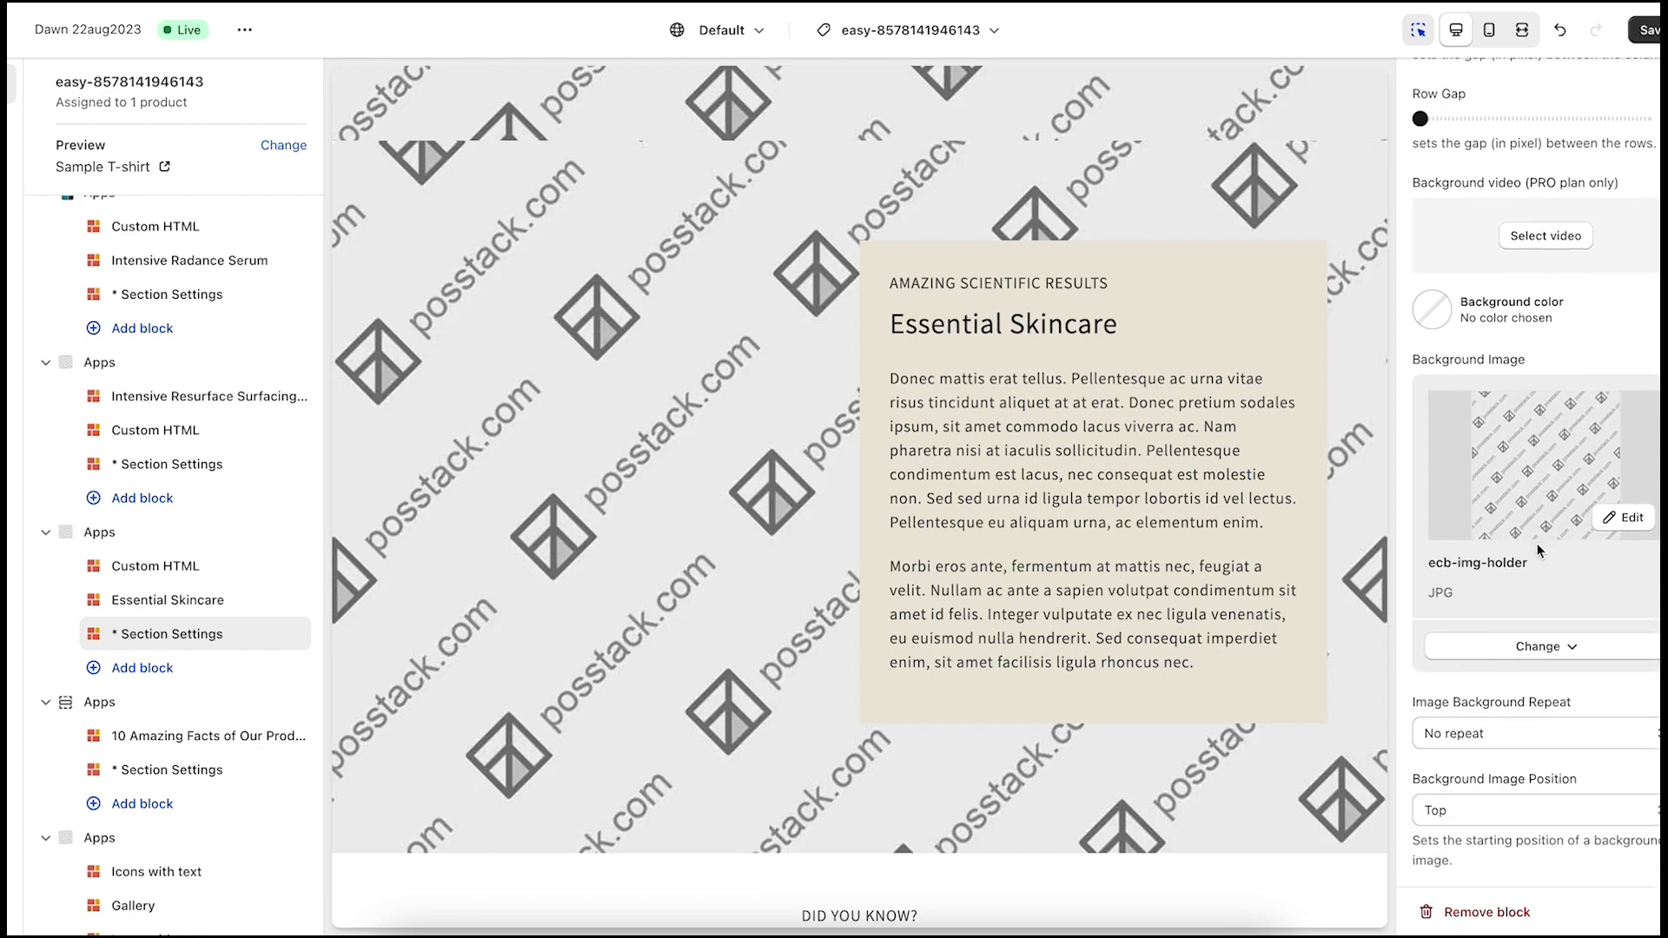
pyautogui.scroll(-2, 1538, 551)
pyautogui.scroll(2, 1537, 551)
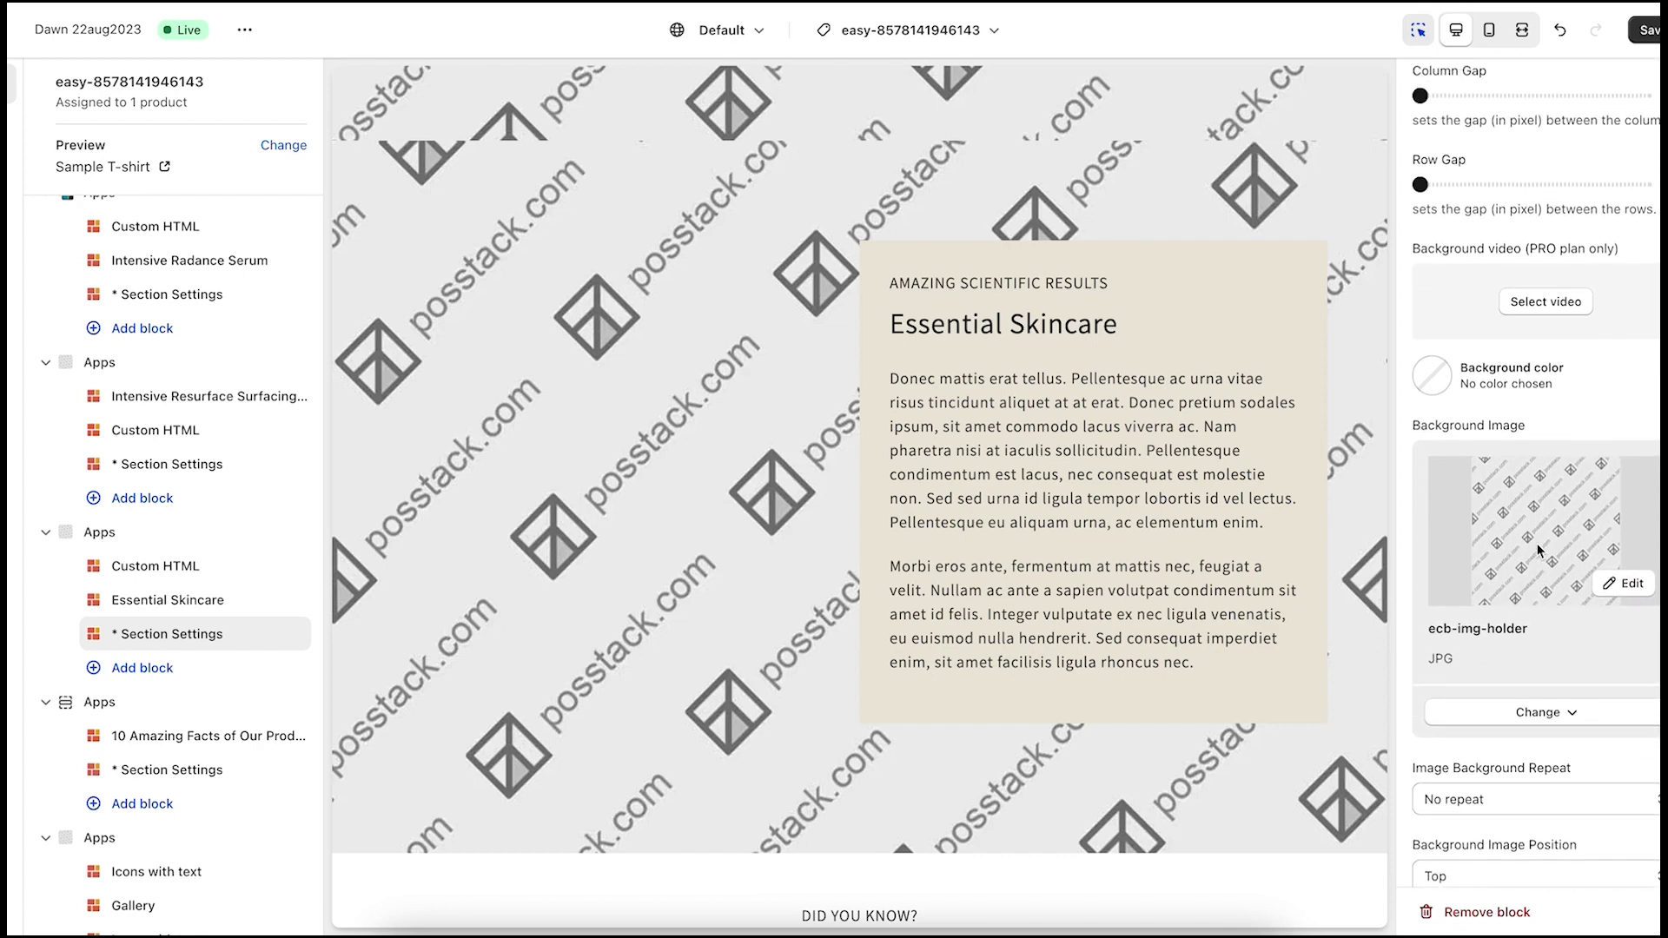
pyautogui.click(1546, 316)
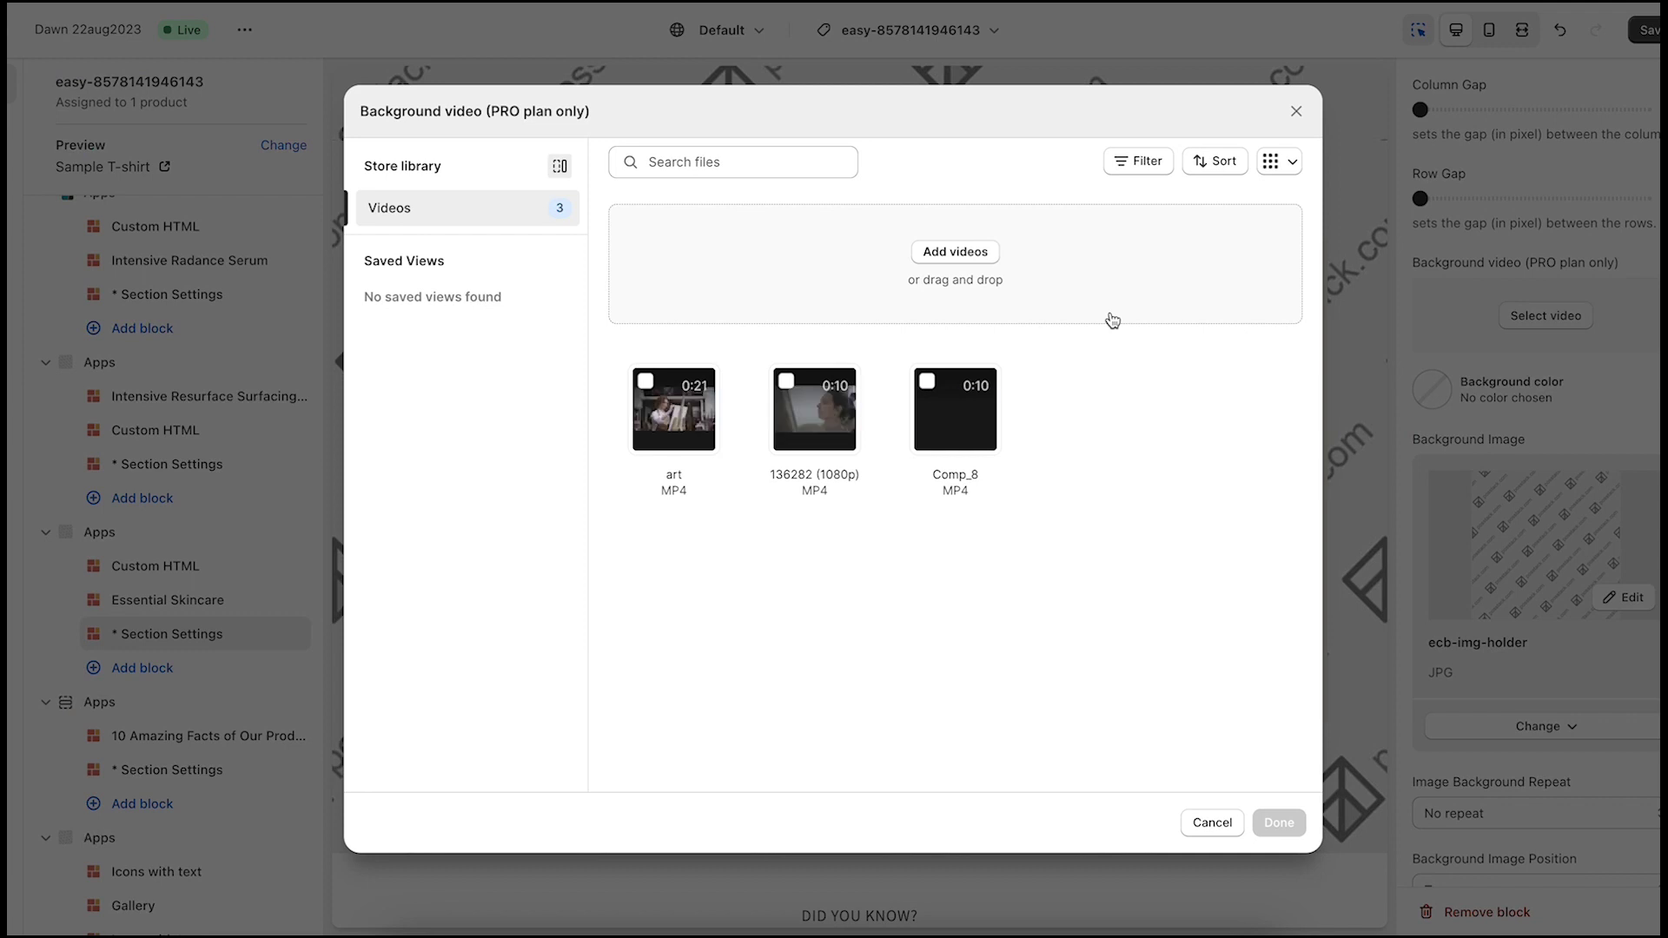
pyautogui.moveTo(675, 410)
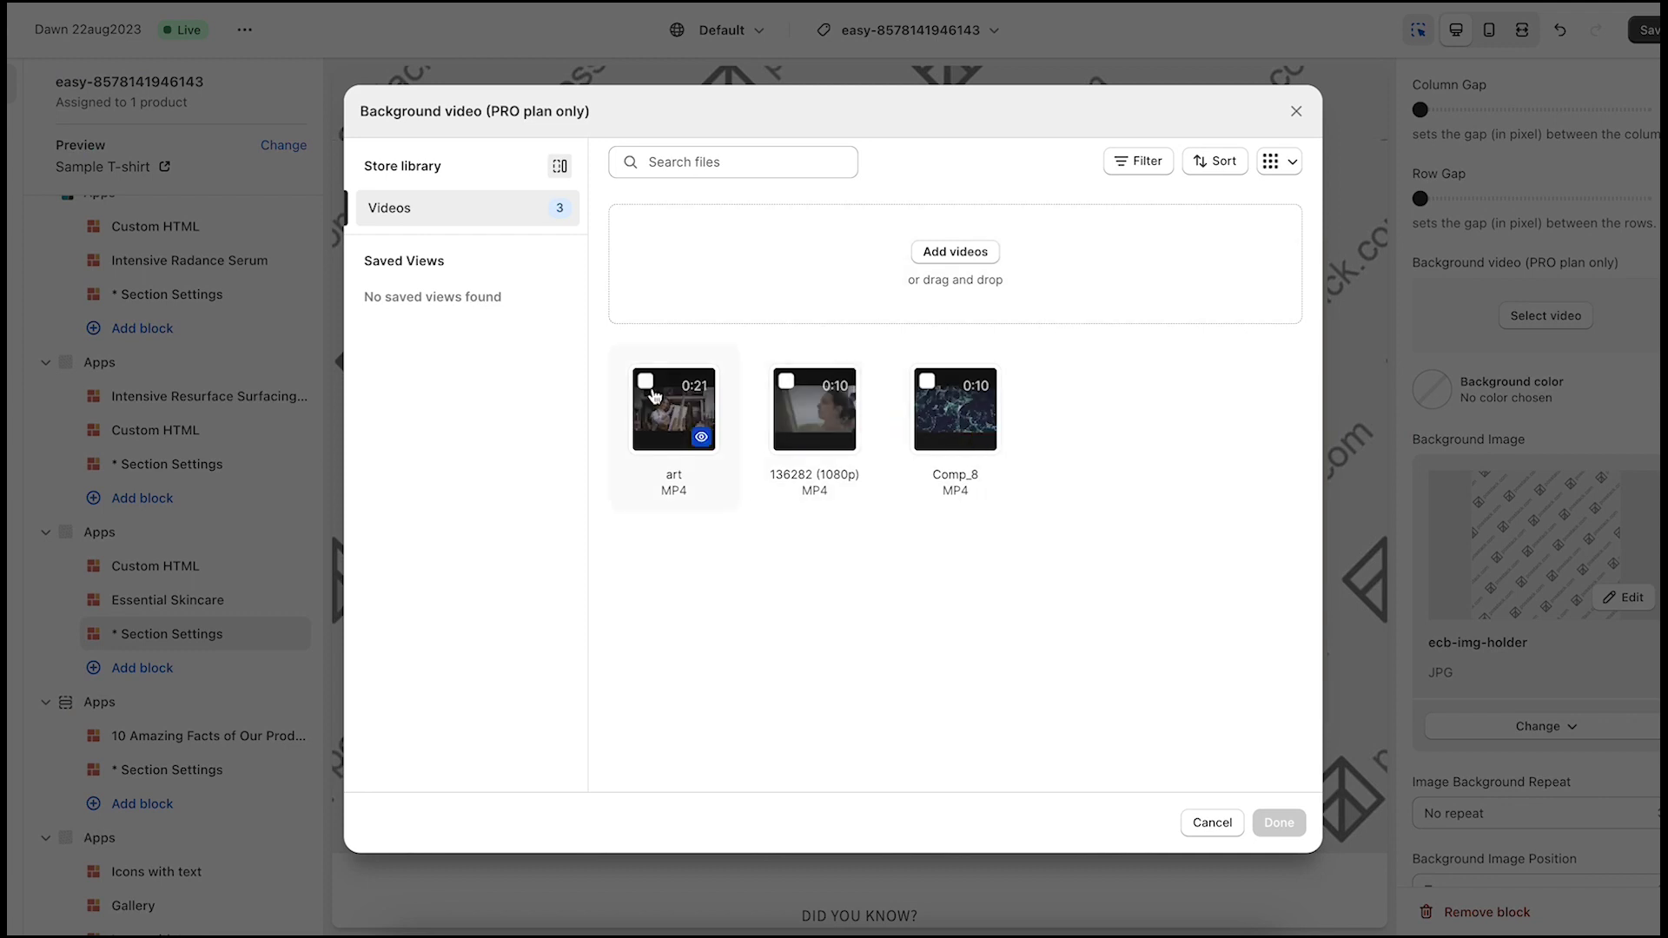
pyautogui.click(644, 386)
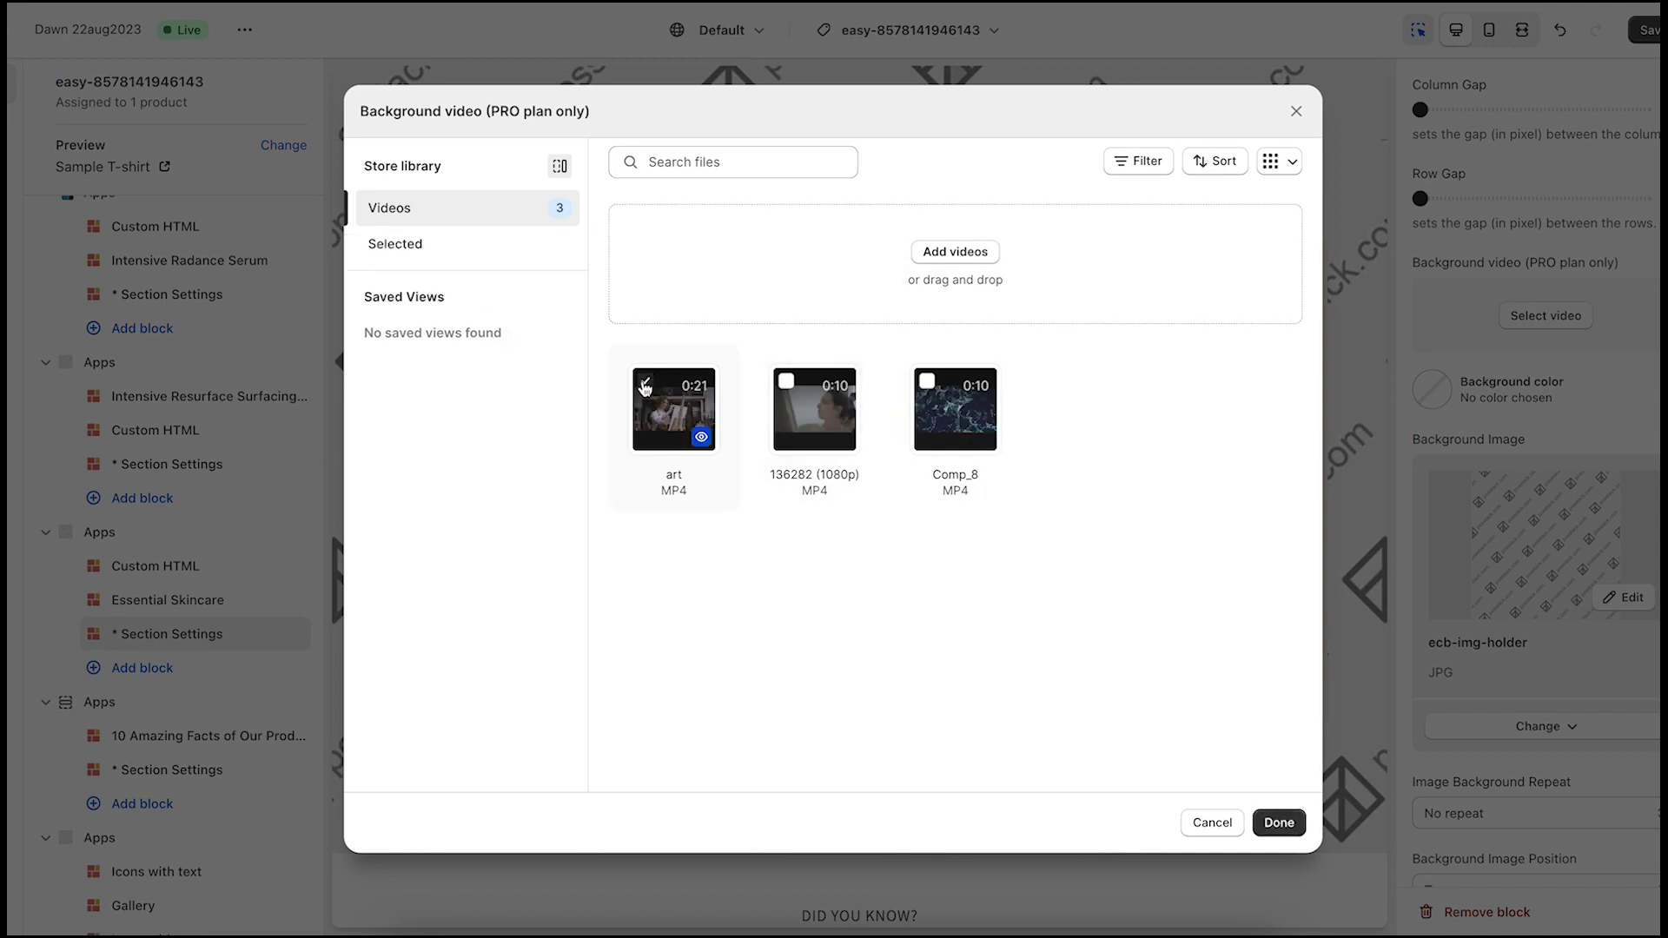
pyautogui.click(1279, 823)
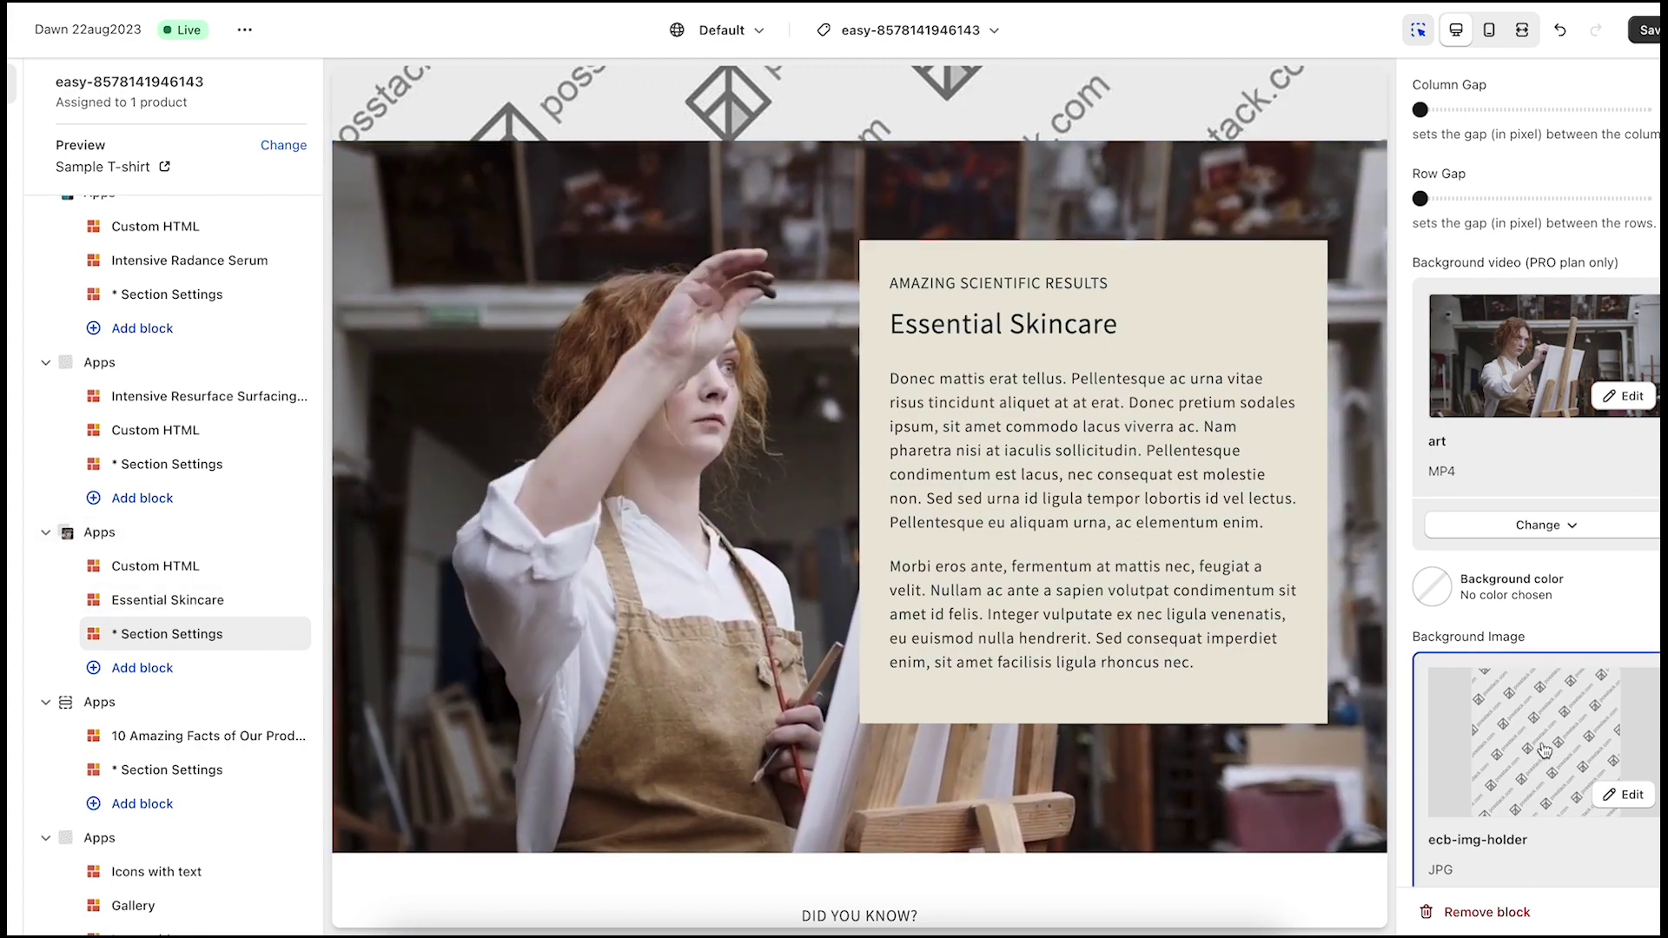
pyautogui.scroll(-4, 1545, 749)
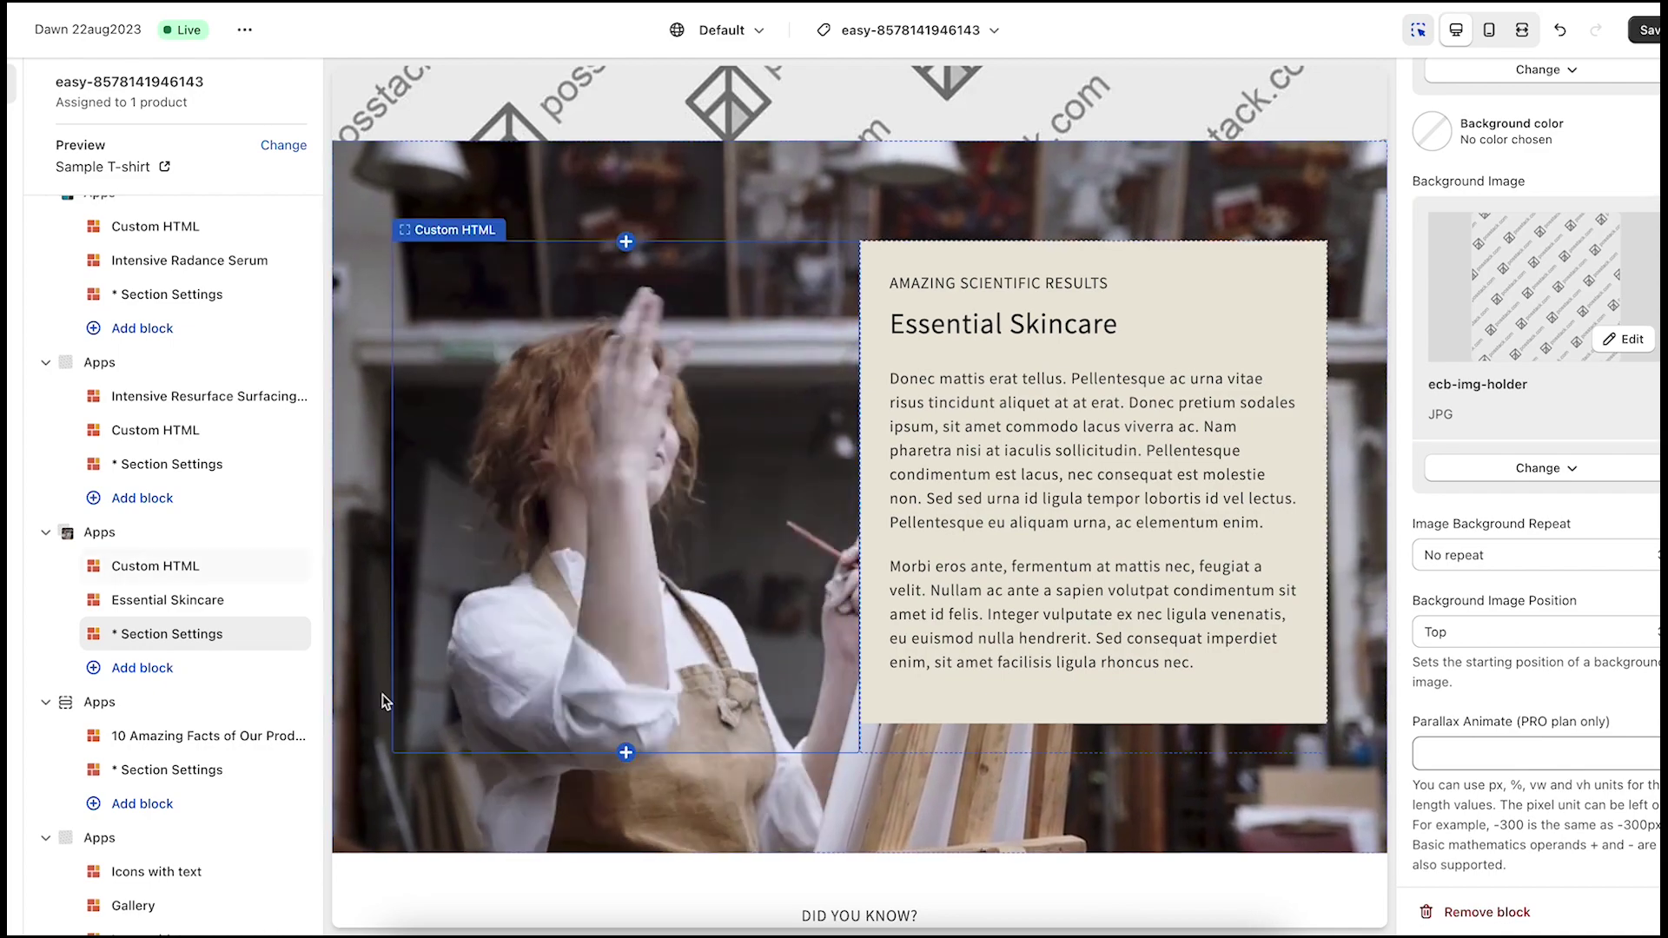
pyautogui.scroll(-5, 385, 702)
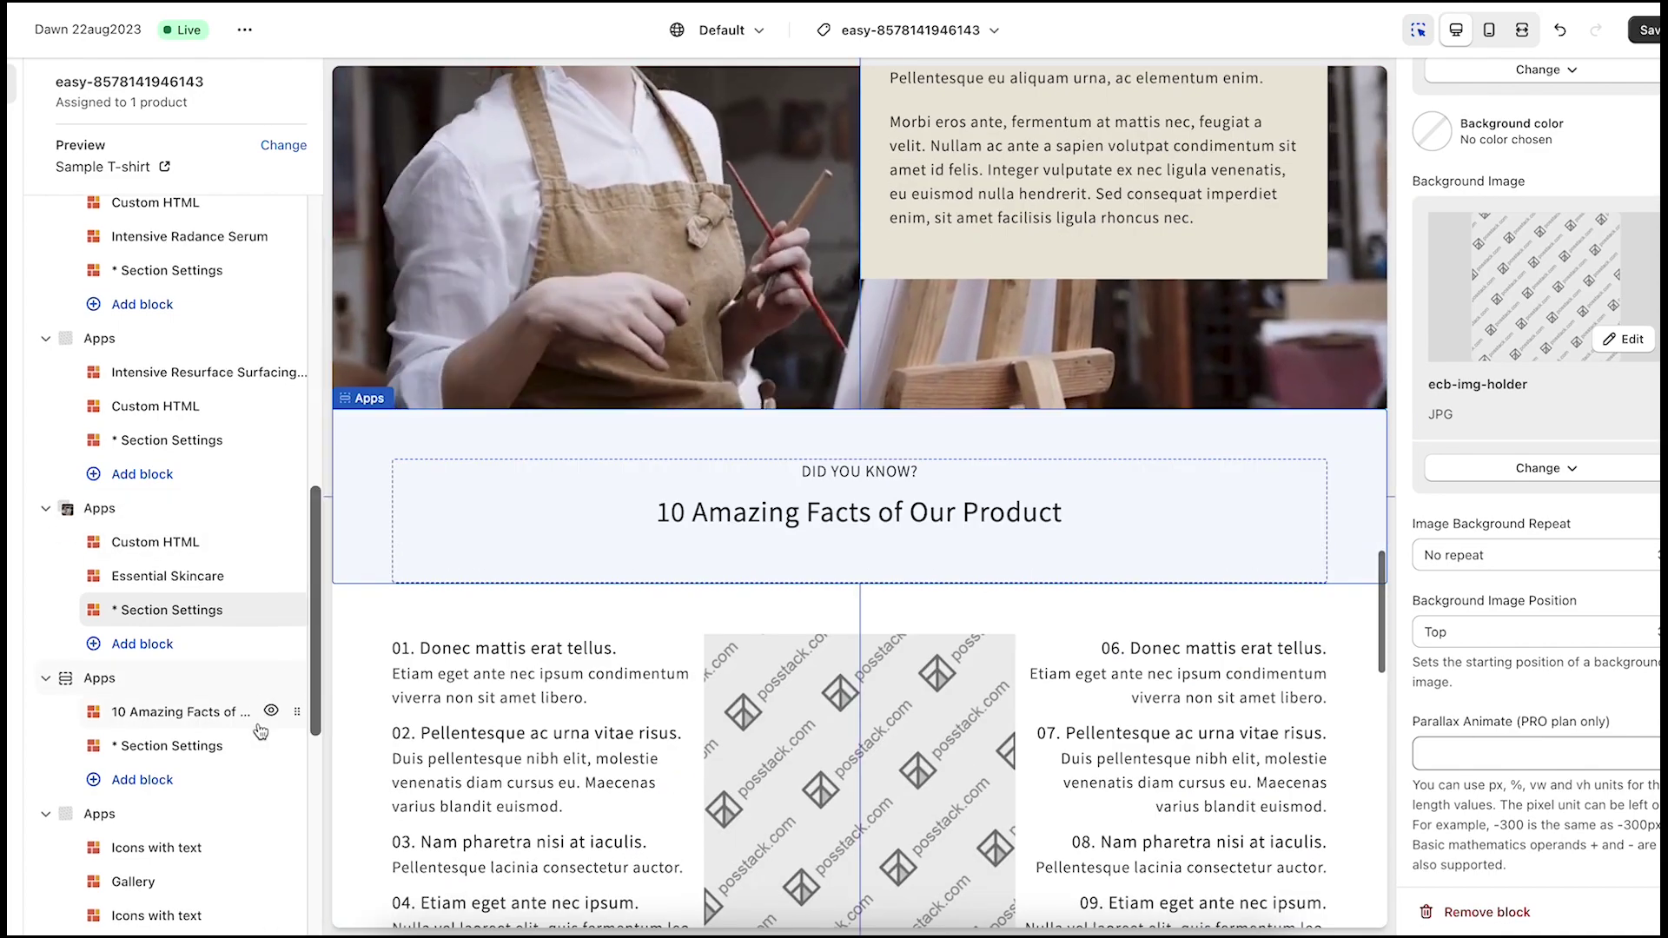
pyautogui.scroll(-5, 260, 730)
pyautogui.click(170, 714)
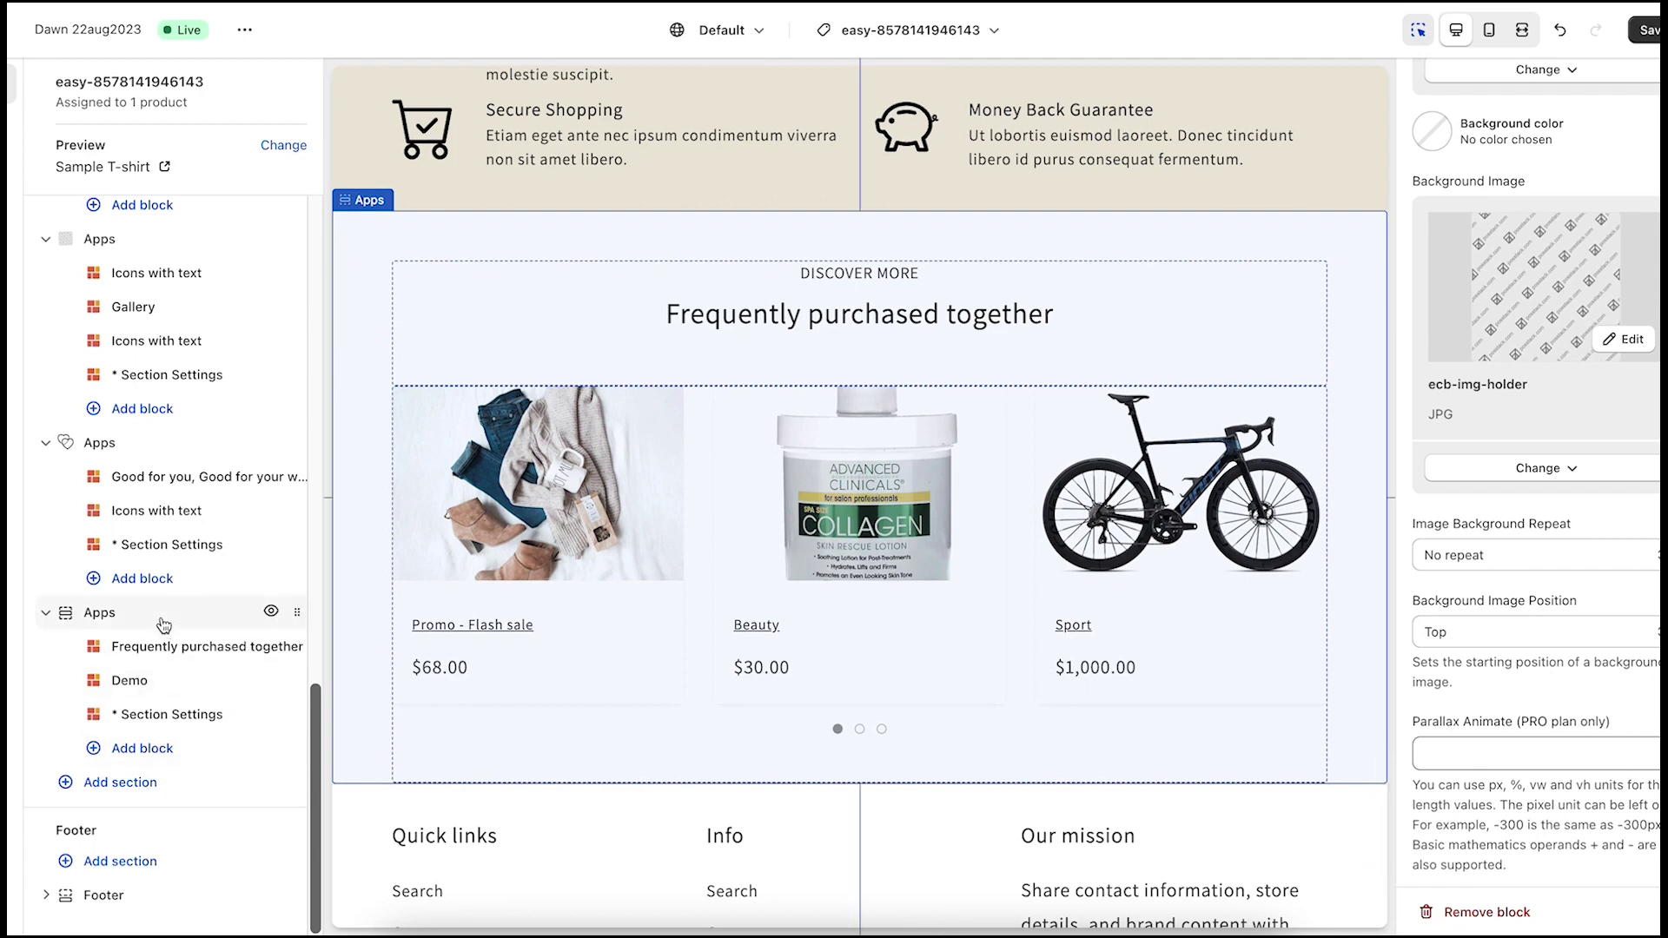
# Add a Posstack Section Title app section below Frequently purchased together and select its block.
pyautogui.click(163, 613)
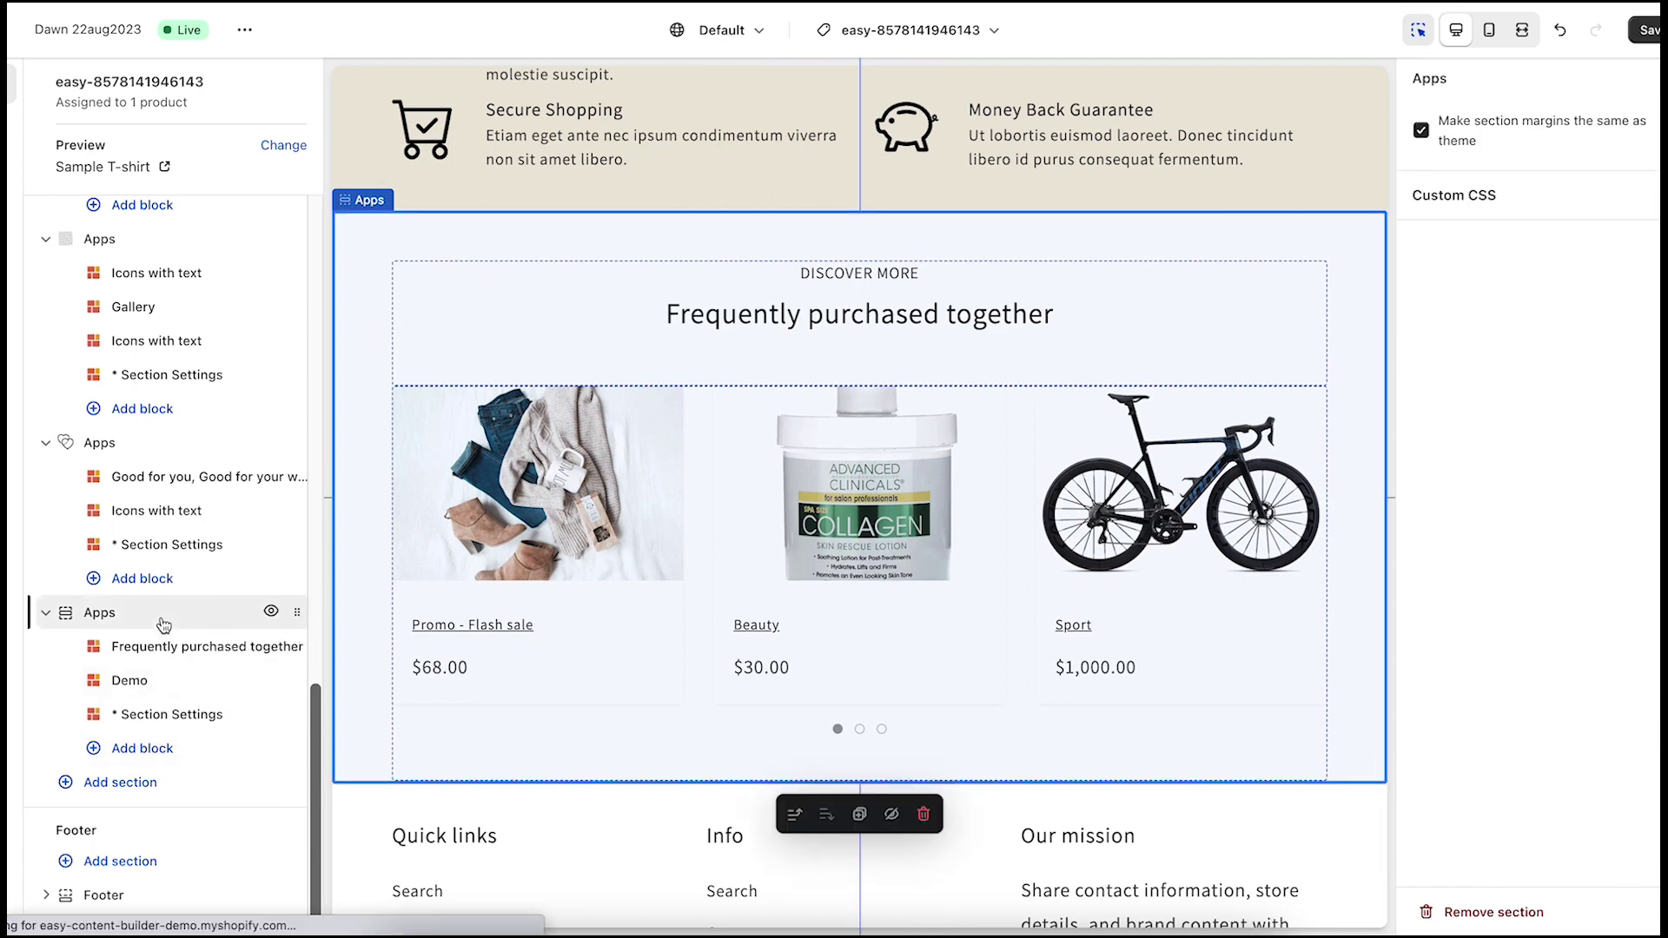
pyautogui.click(121, 782)
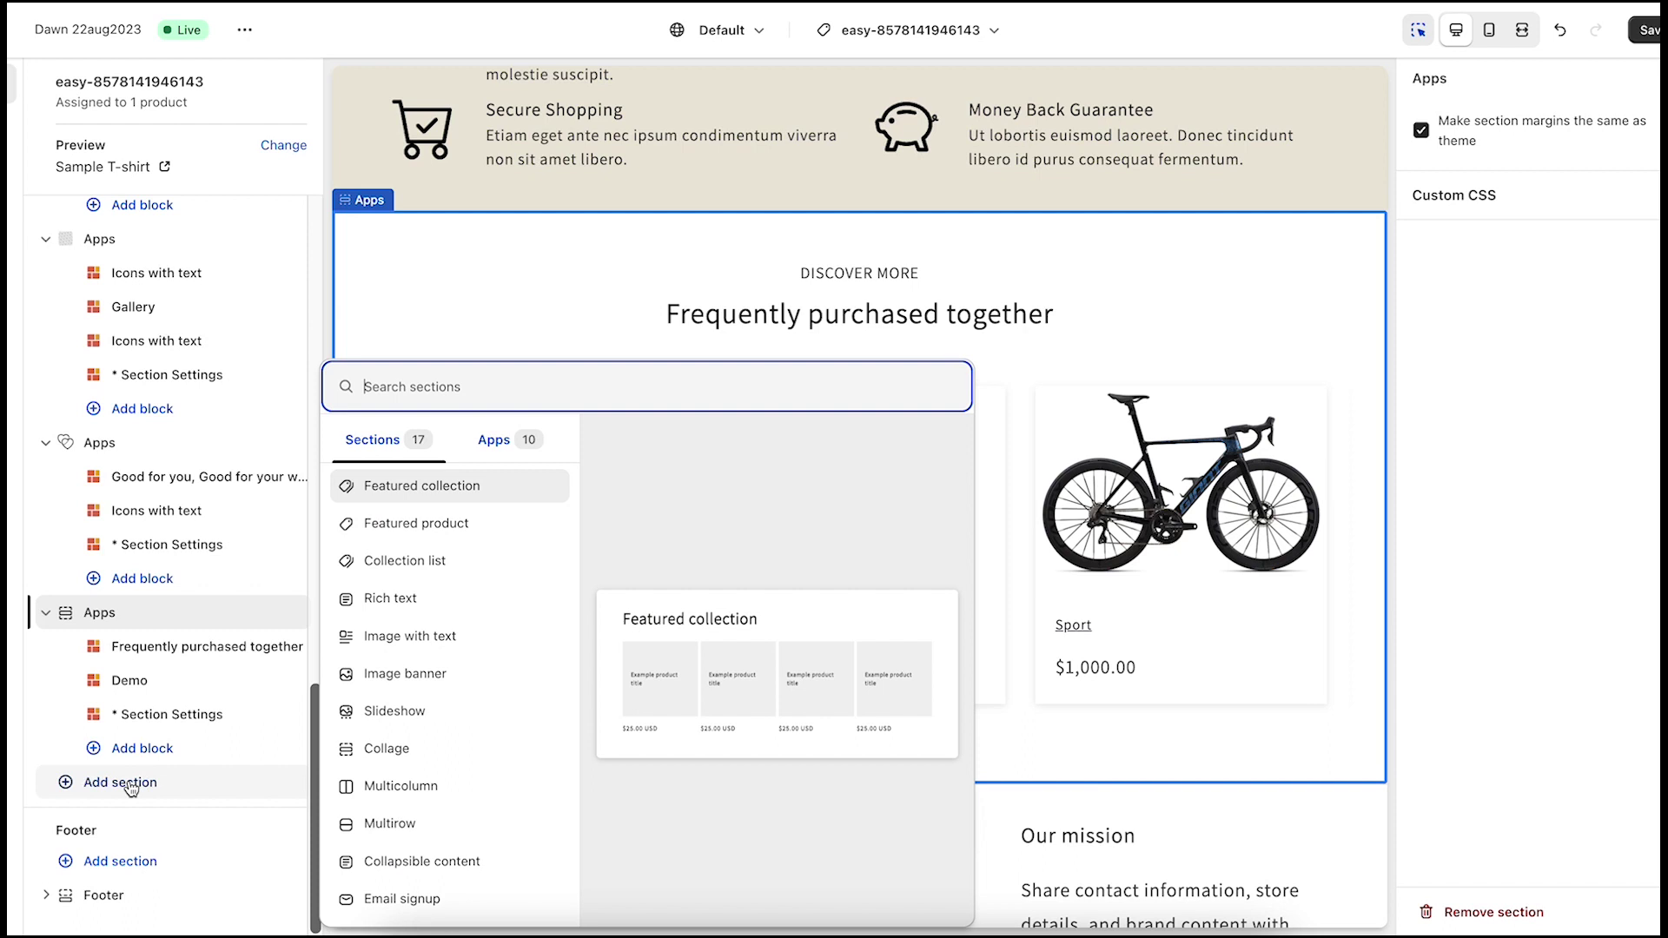
pyautogui.click(495, 439)
pyautogui.scroll(-3, 430, 617)
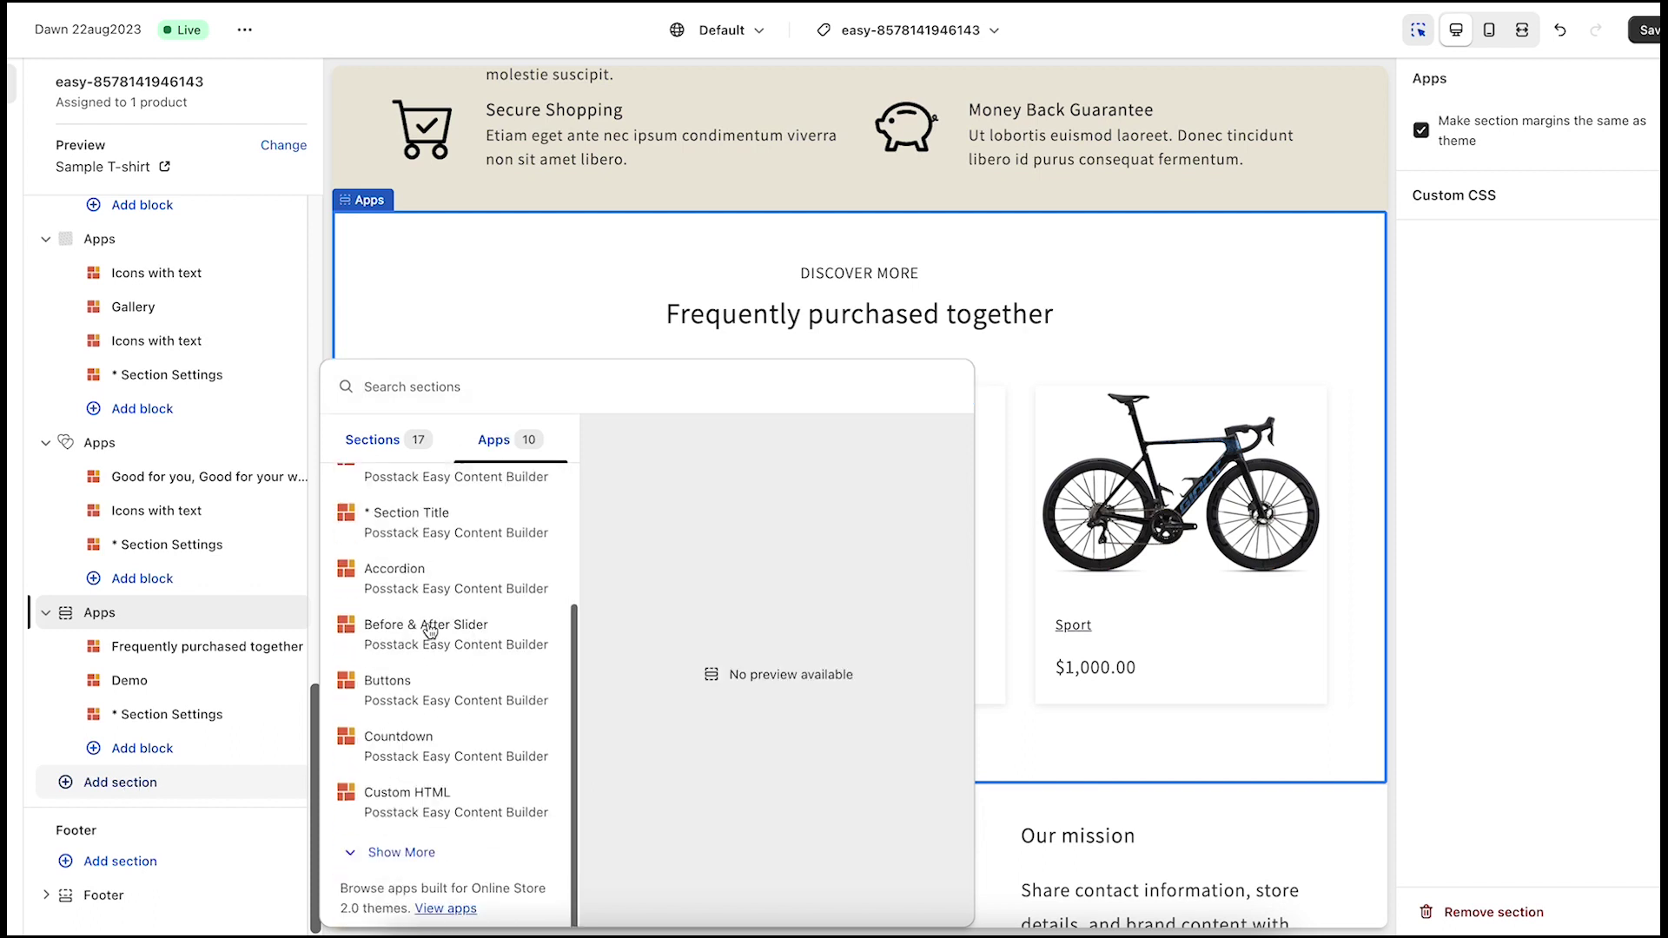
pyautogui.scroll(3, 432, 618)
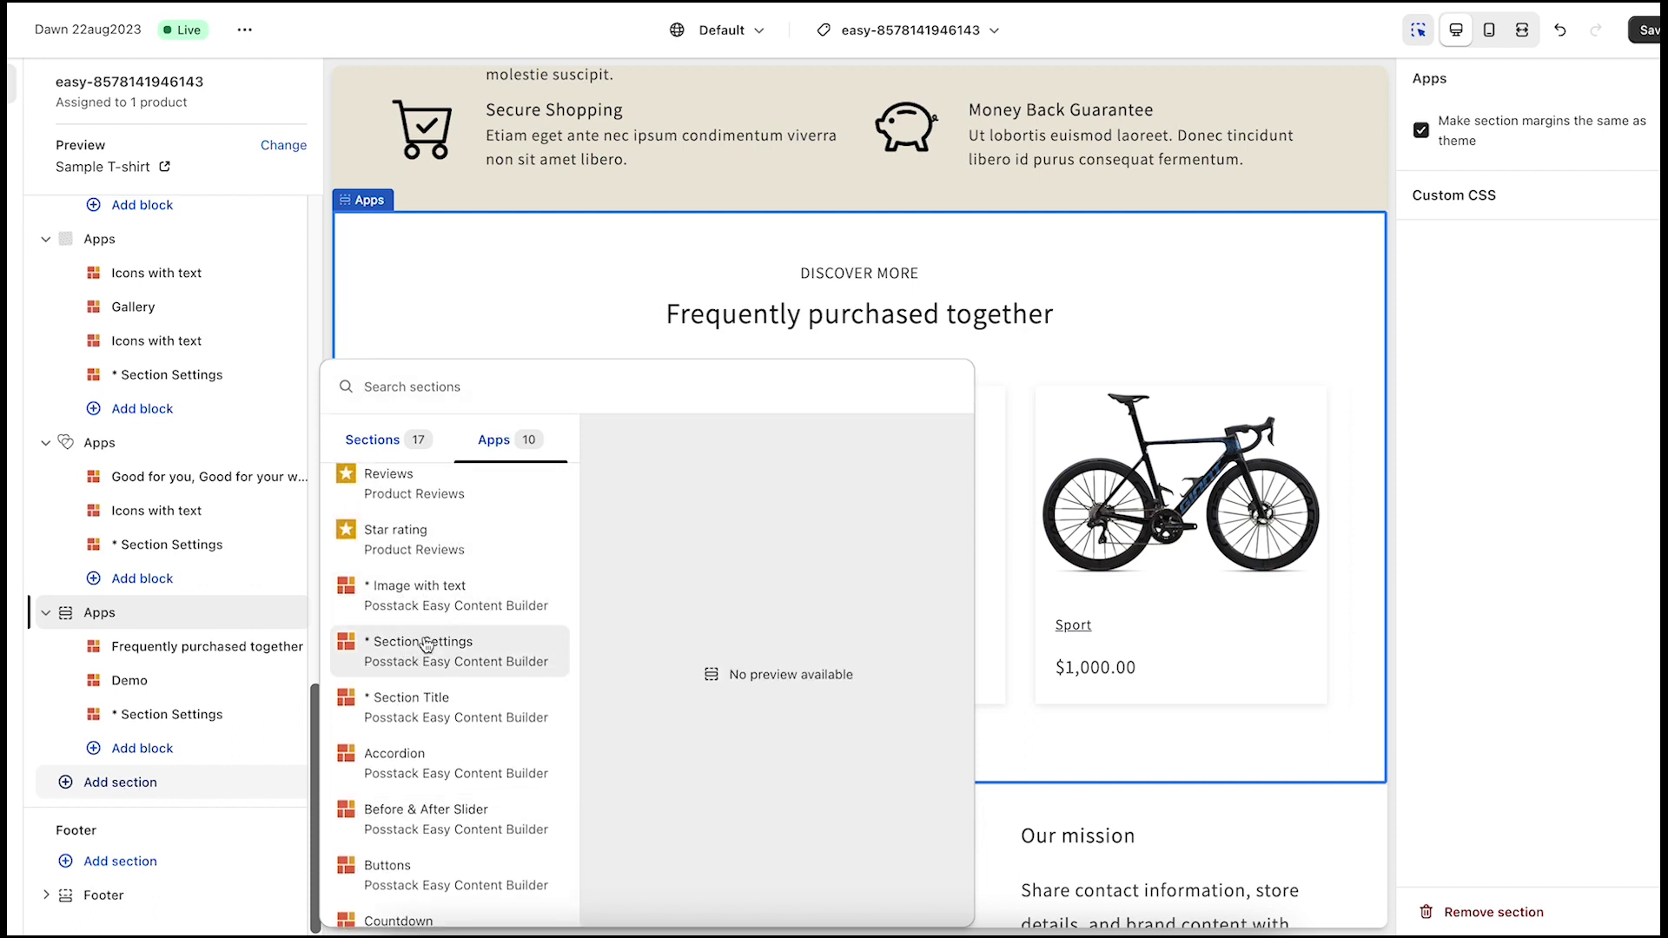
pyautogui.scroll(-1, 478, 718)
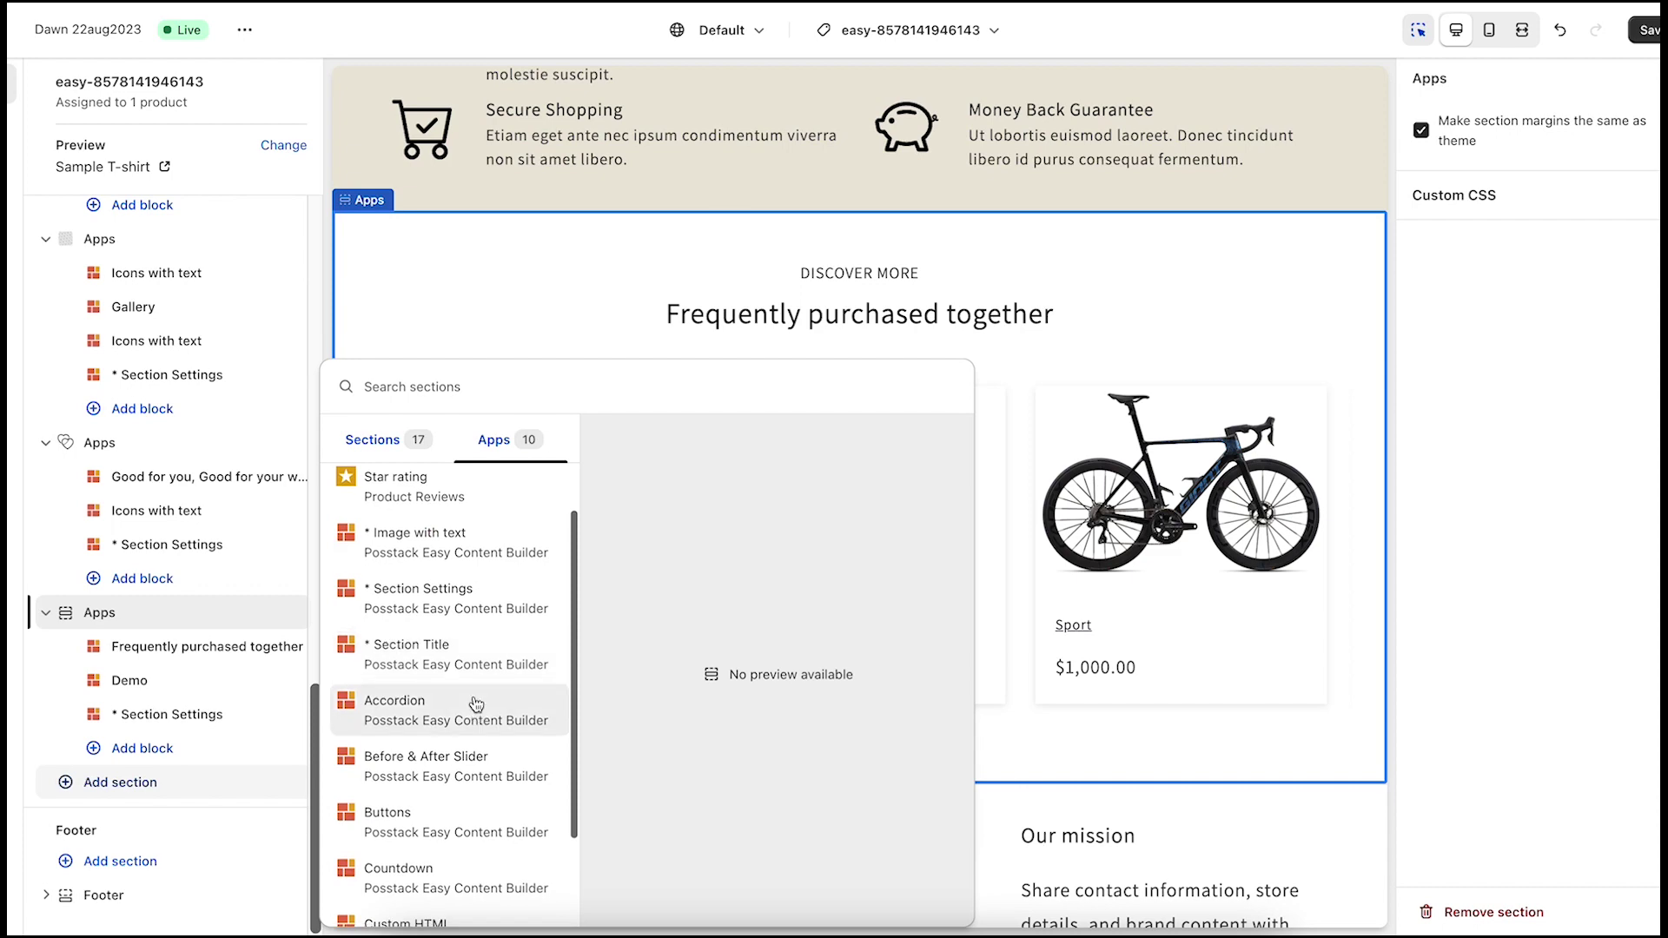
pyautogui.click(443, 653)
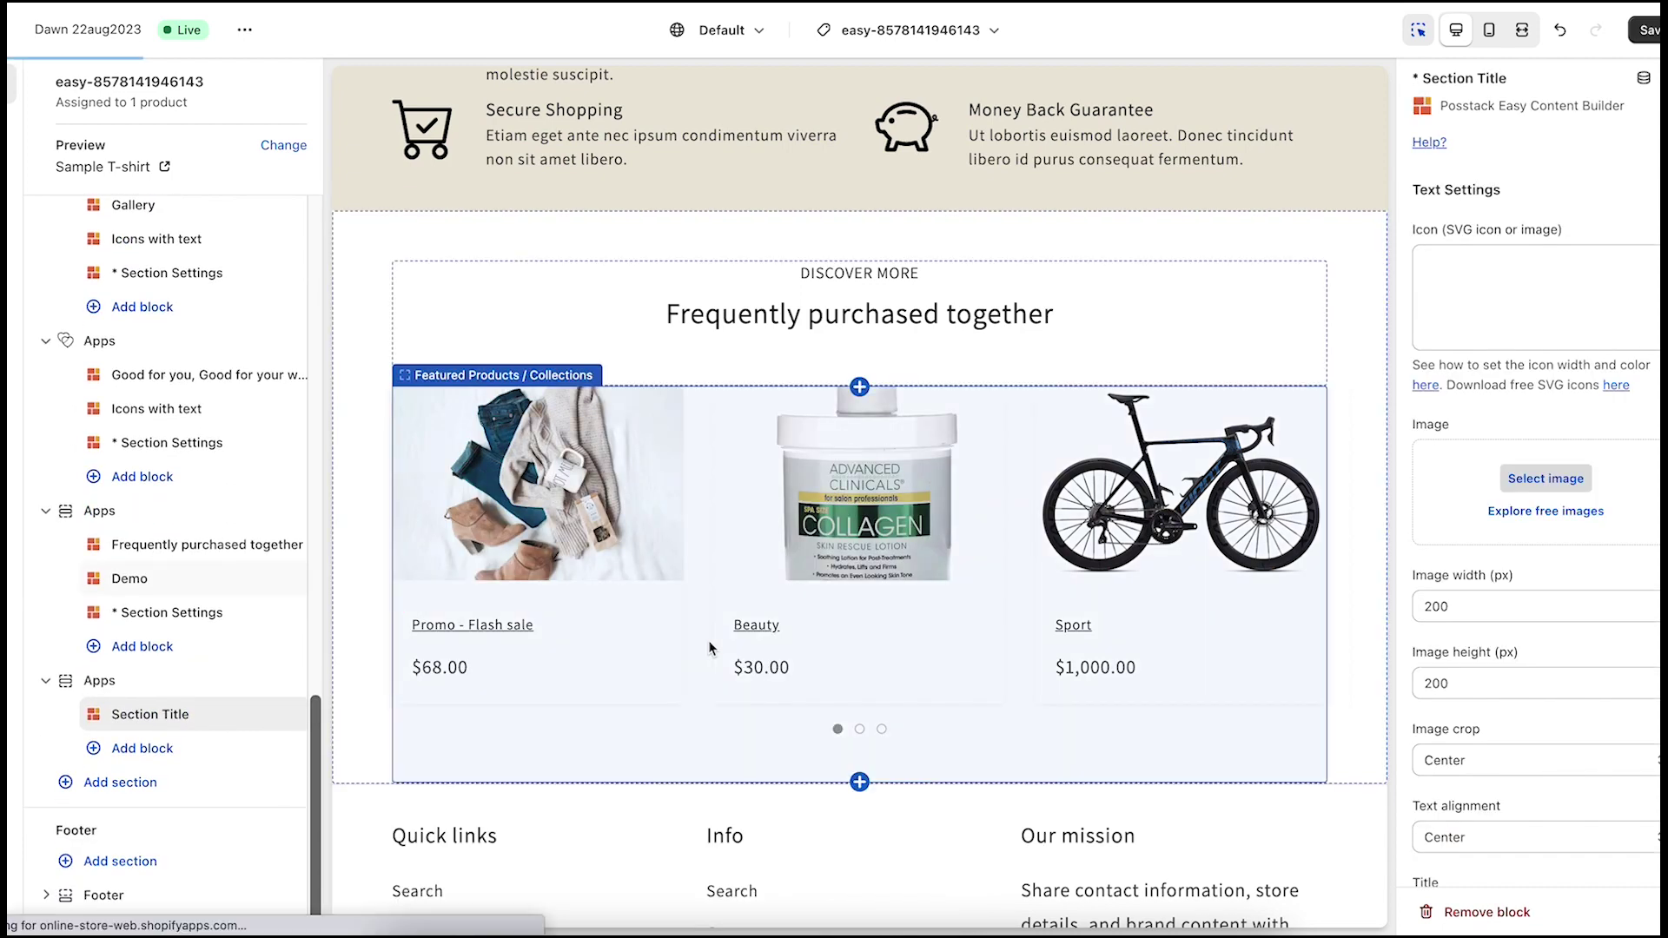
pyautogui.scroll(-2, 758, 640)
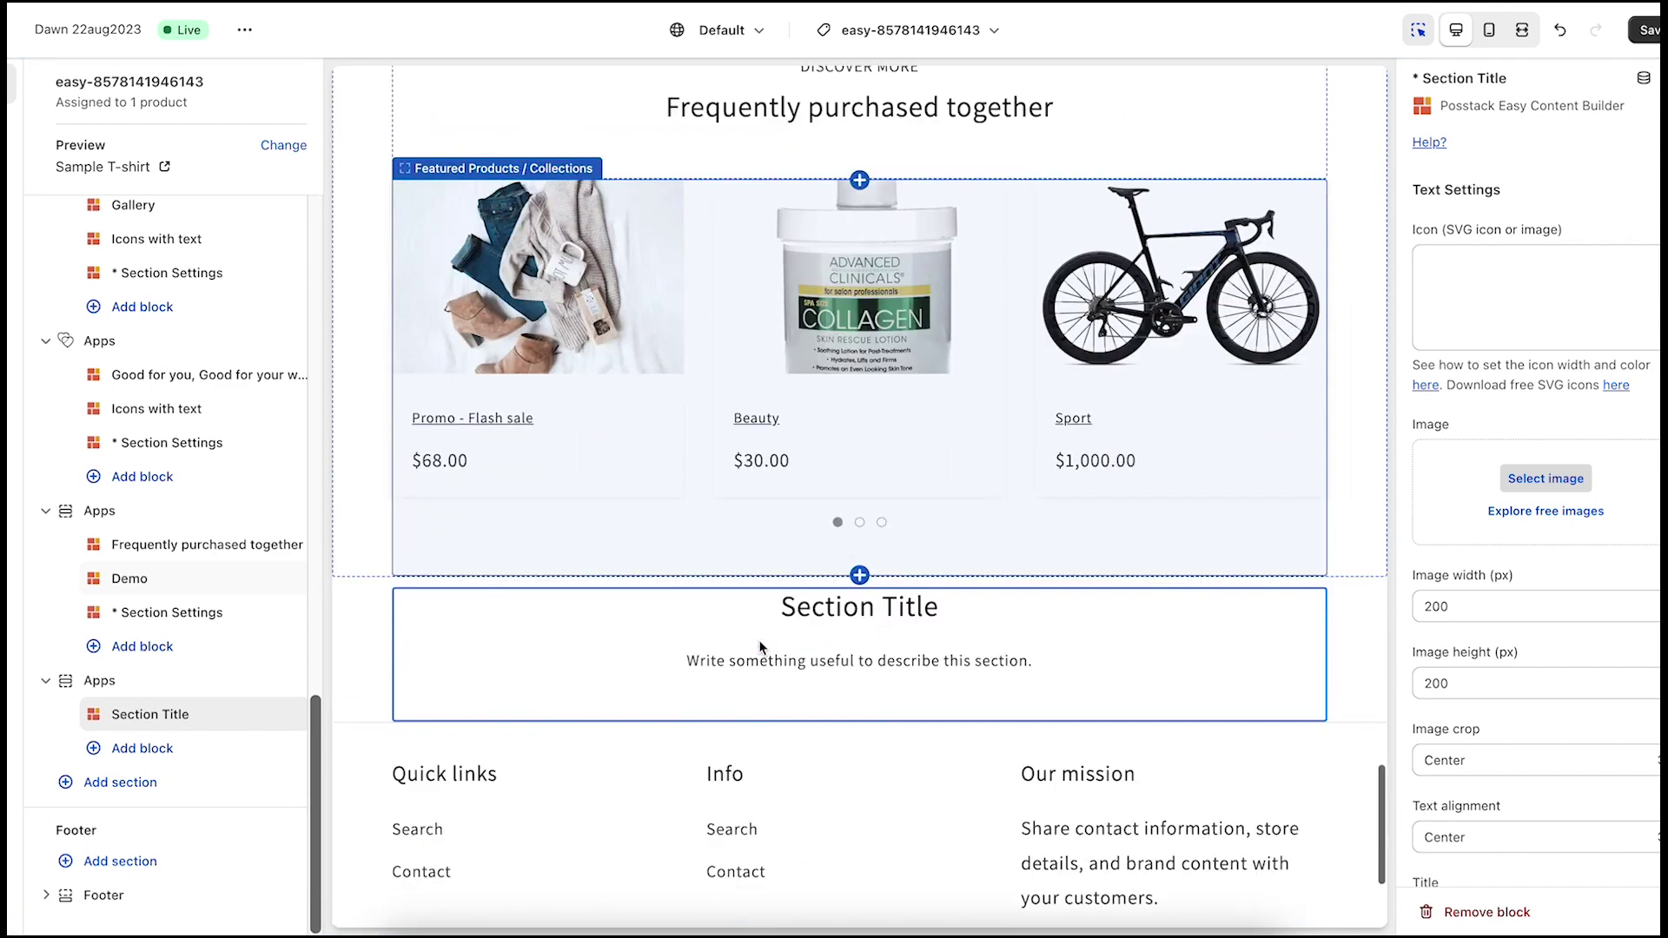
pyautogui.scroll(-1, 761, 648)
pyautogui.click(822, 554)
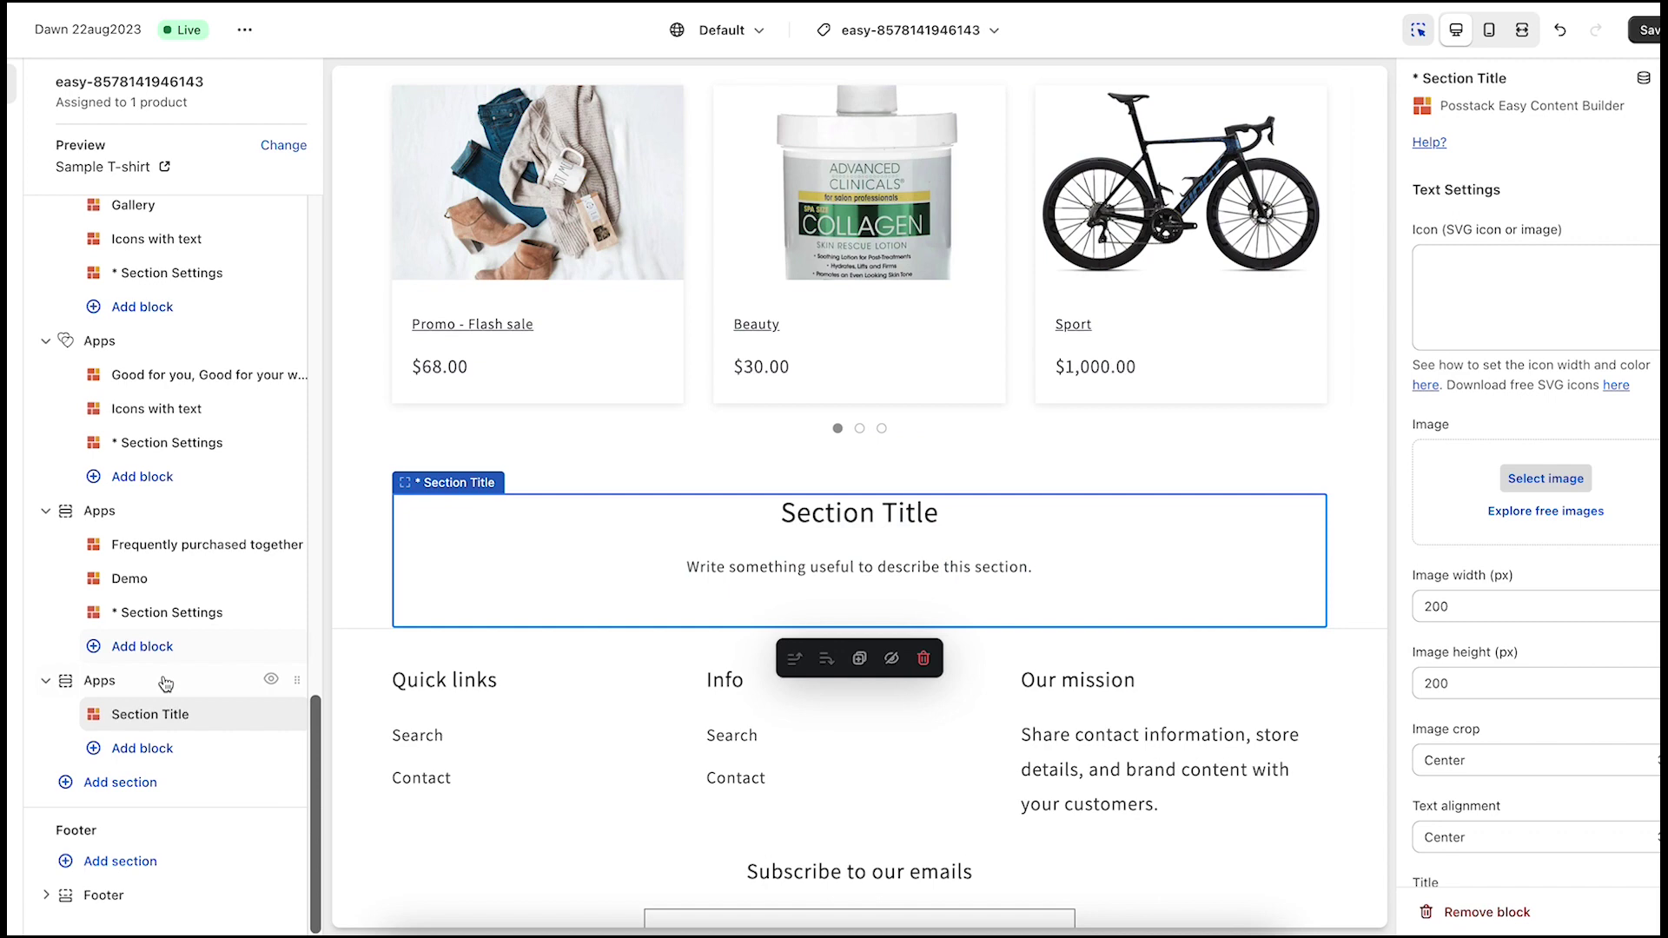
# Add a Section Settings block with the One Column desktop layout, then begin picking its background image.
pyautogui.click(141, 749)
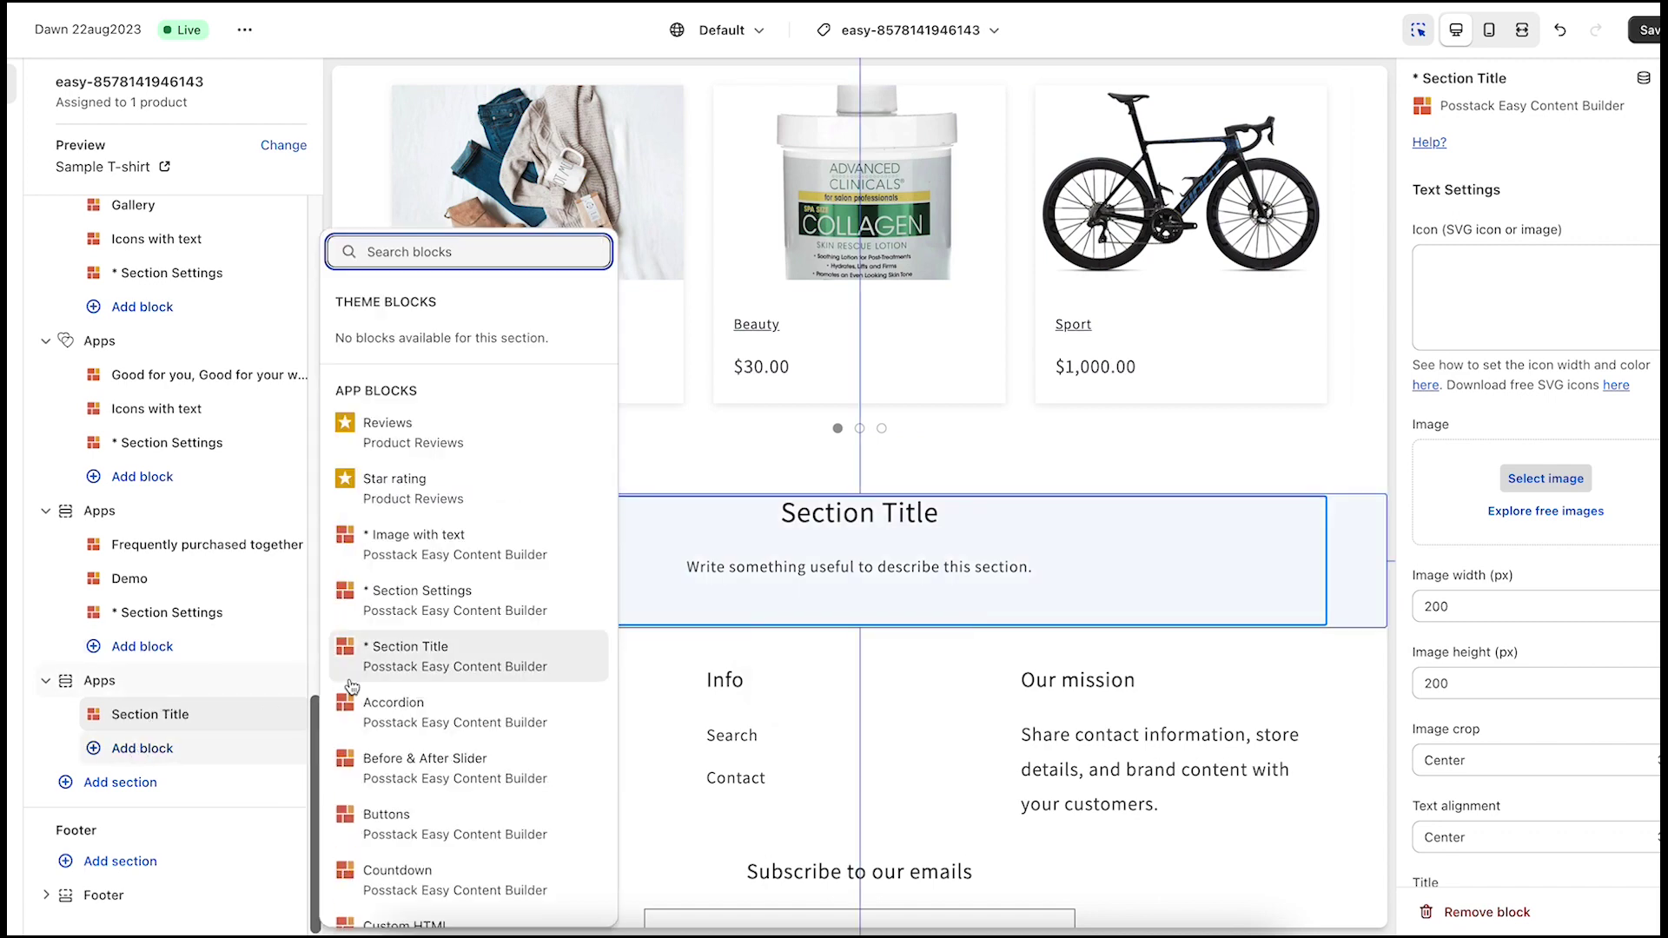
pyautogui.click(418, 601)
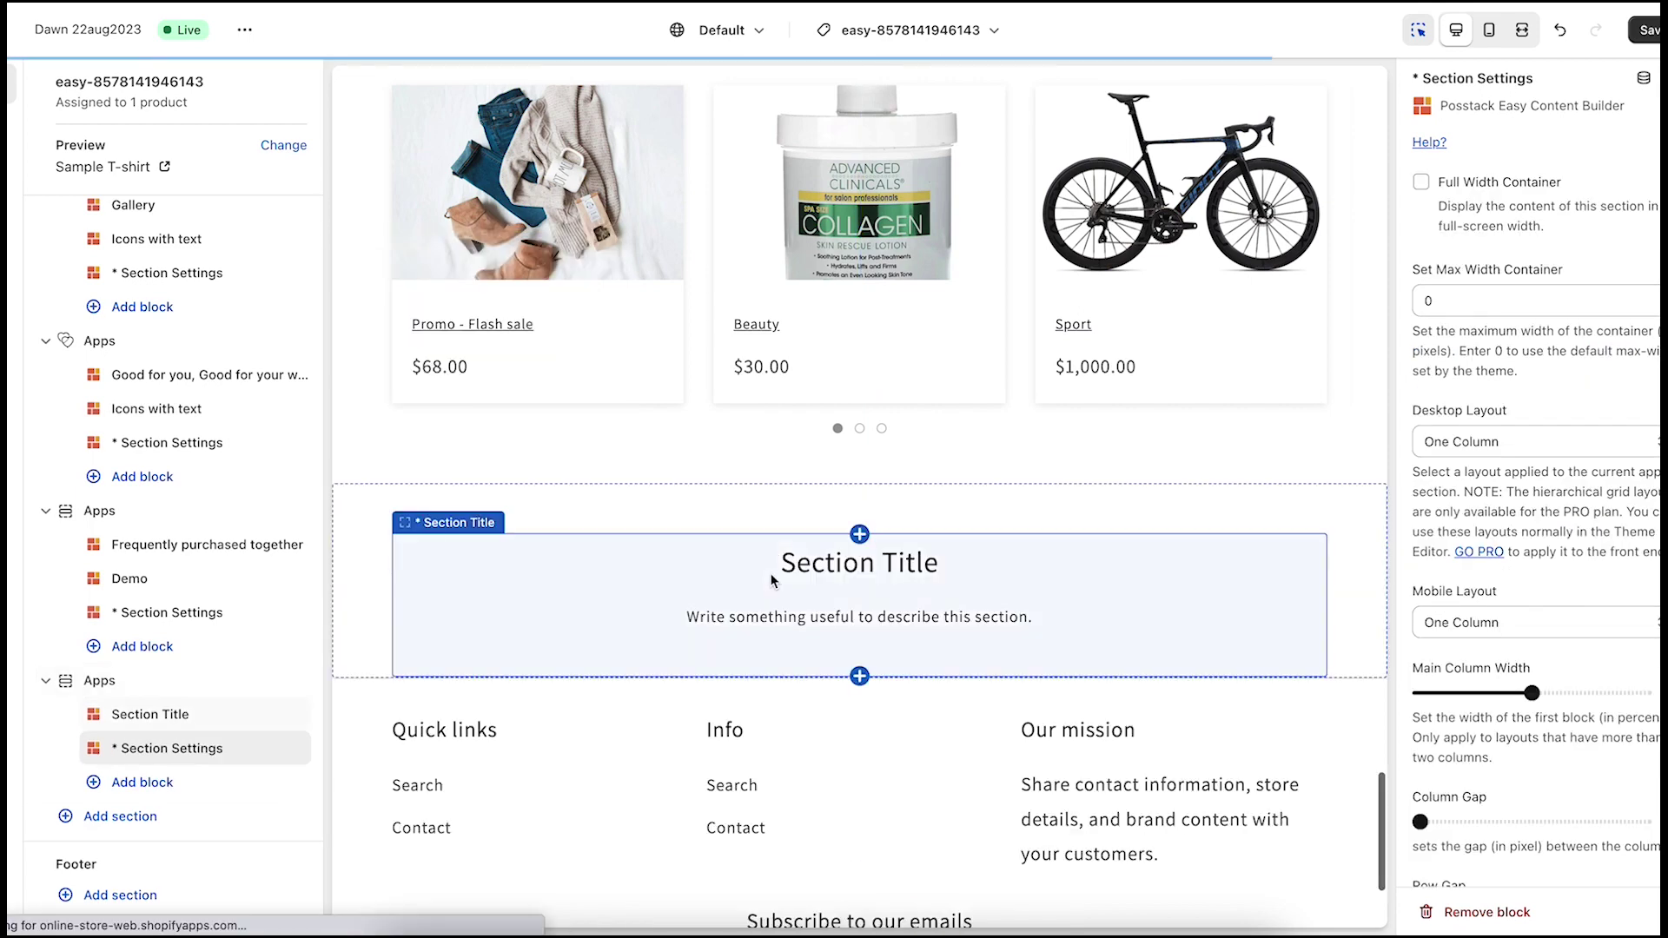
pyautogui.click(1525, 442)
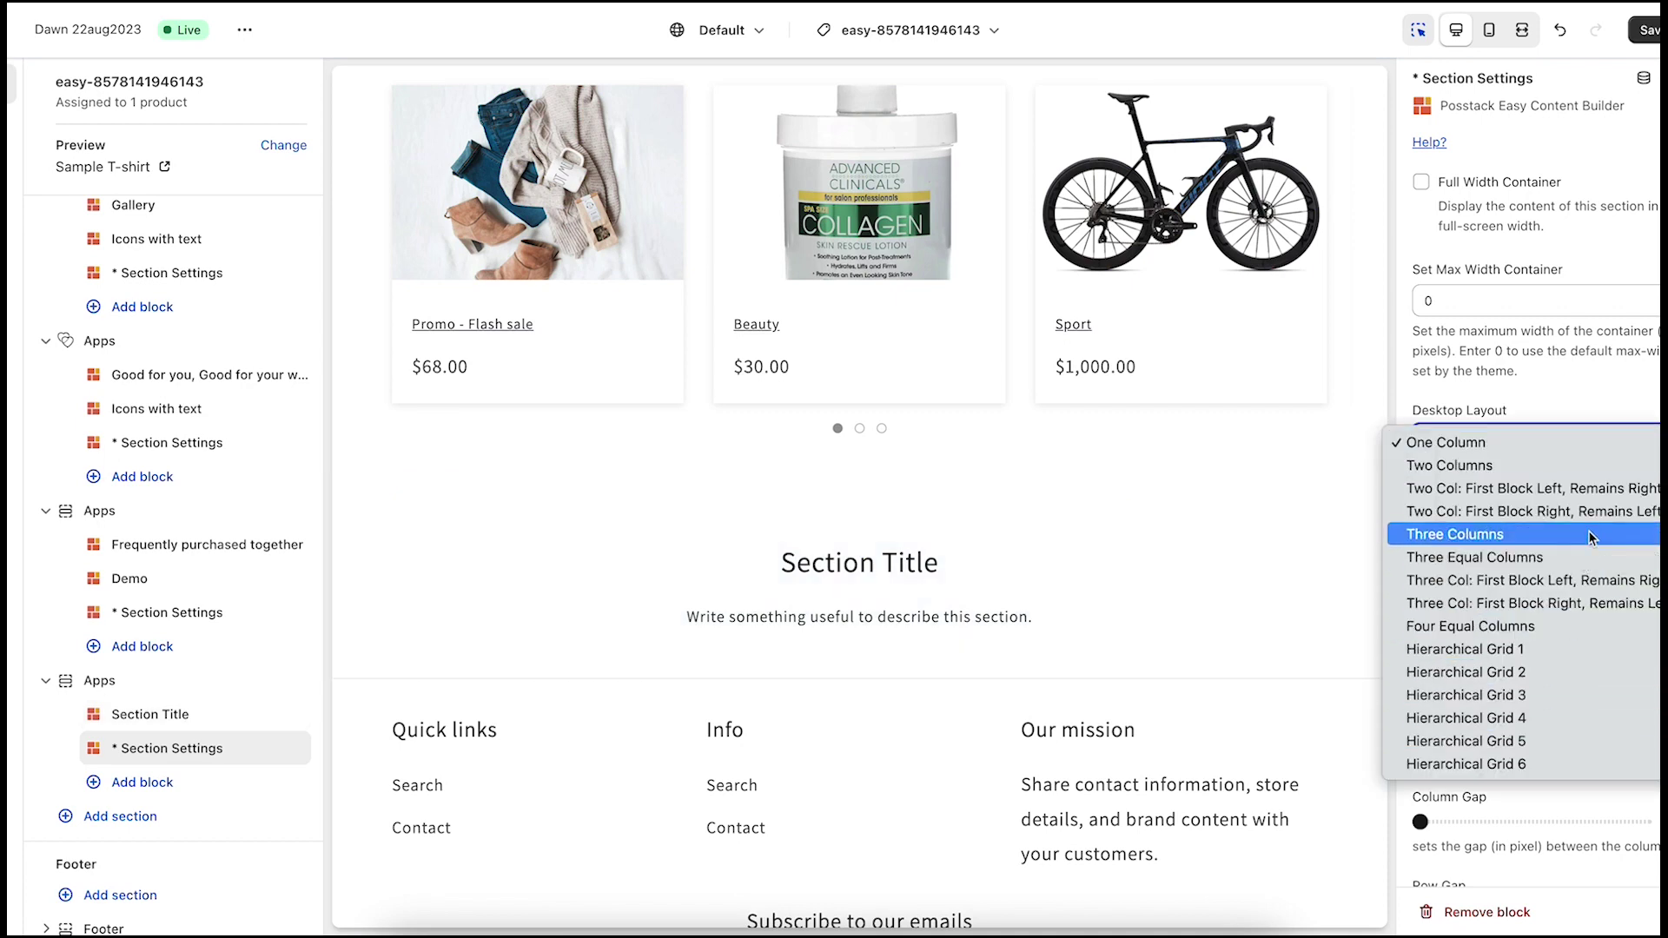
pyautogui.click(1595, 407)
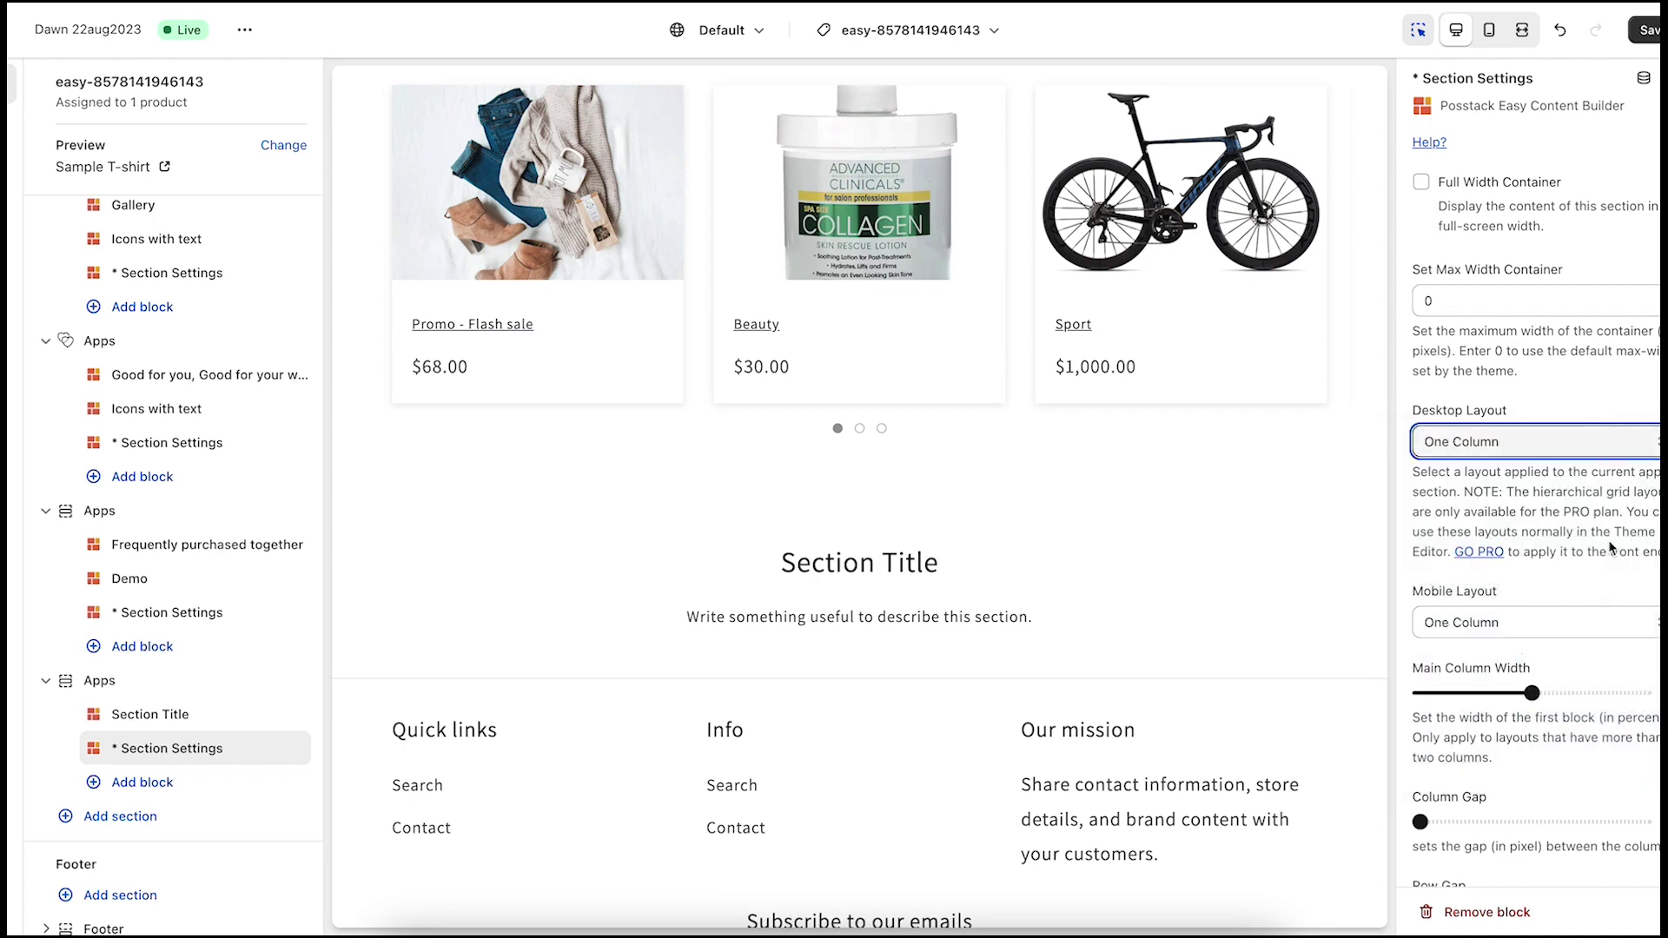
pyautogui.scroll(-4, 1608, 539)
pyautogui.scroll(-4, 1608, 541)
pyautogui.scroll(-2, 1609, 540)
pyautogui.scroll(-2, 1608, 539)
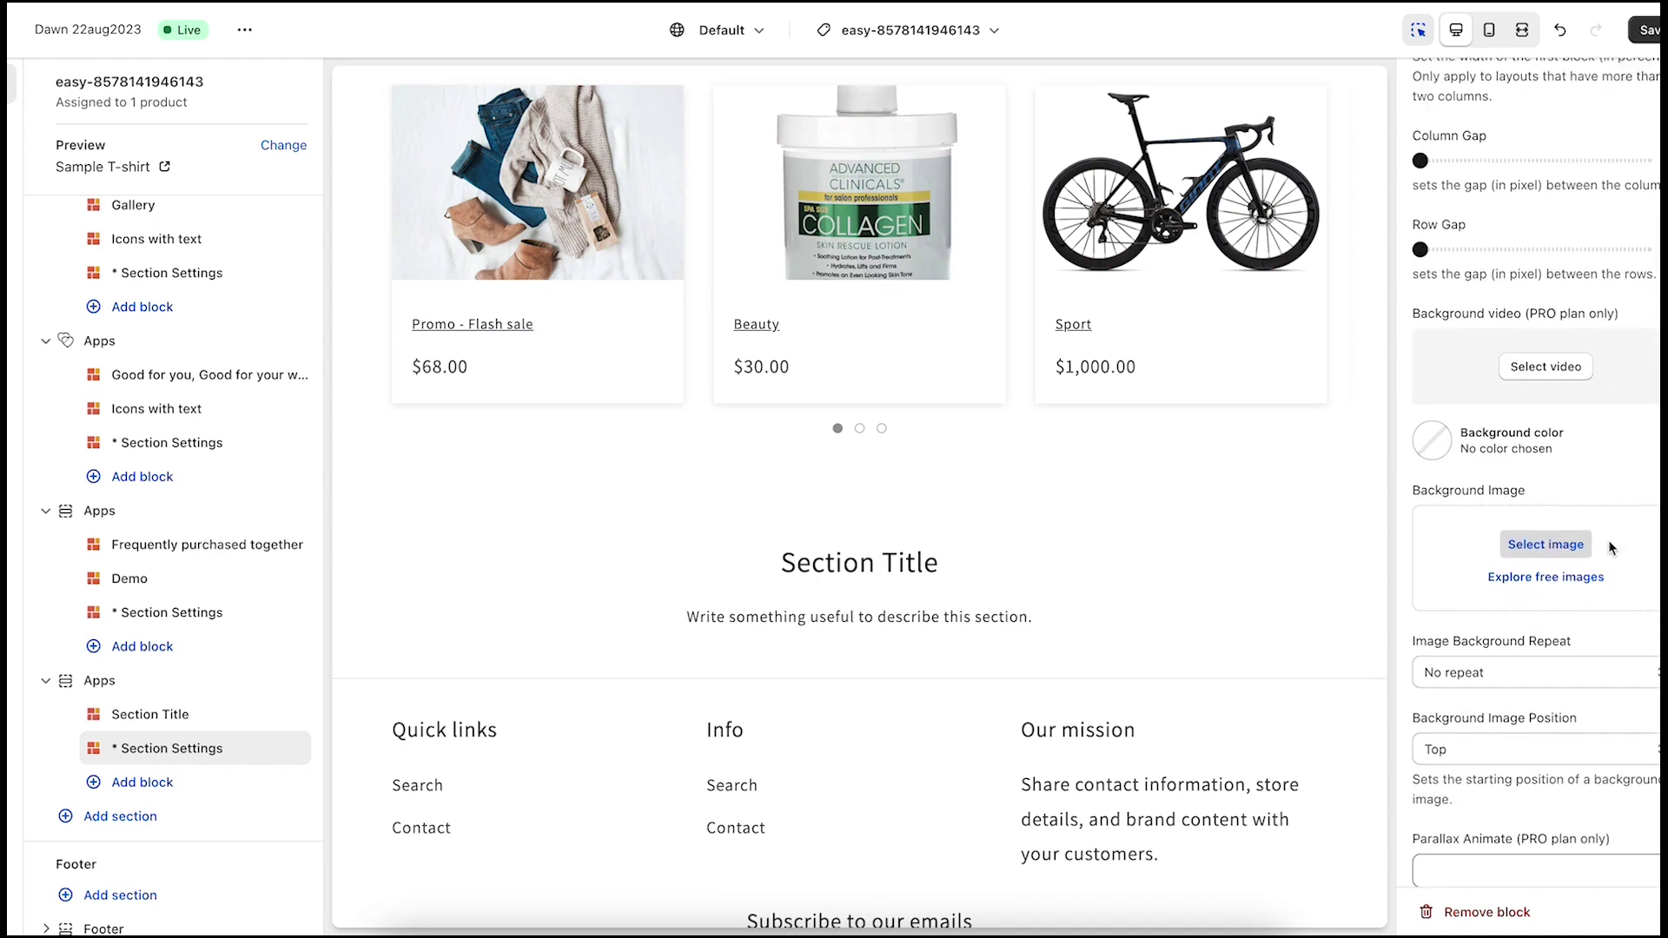
pyautogui.scroll(-2, 1609, 540)
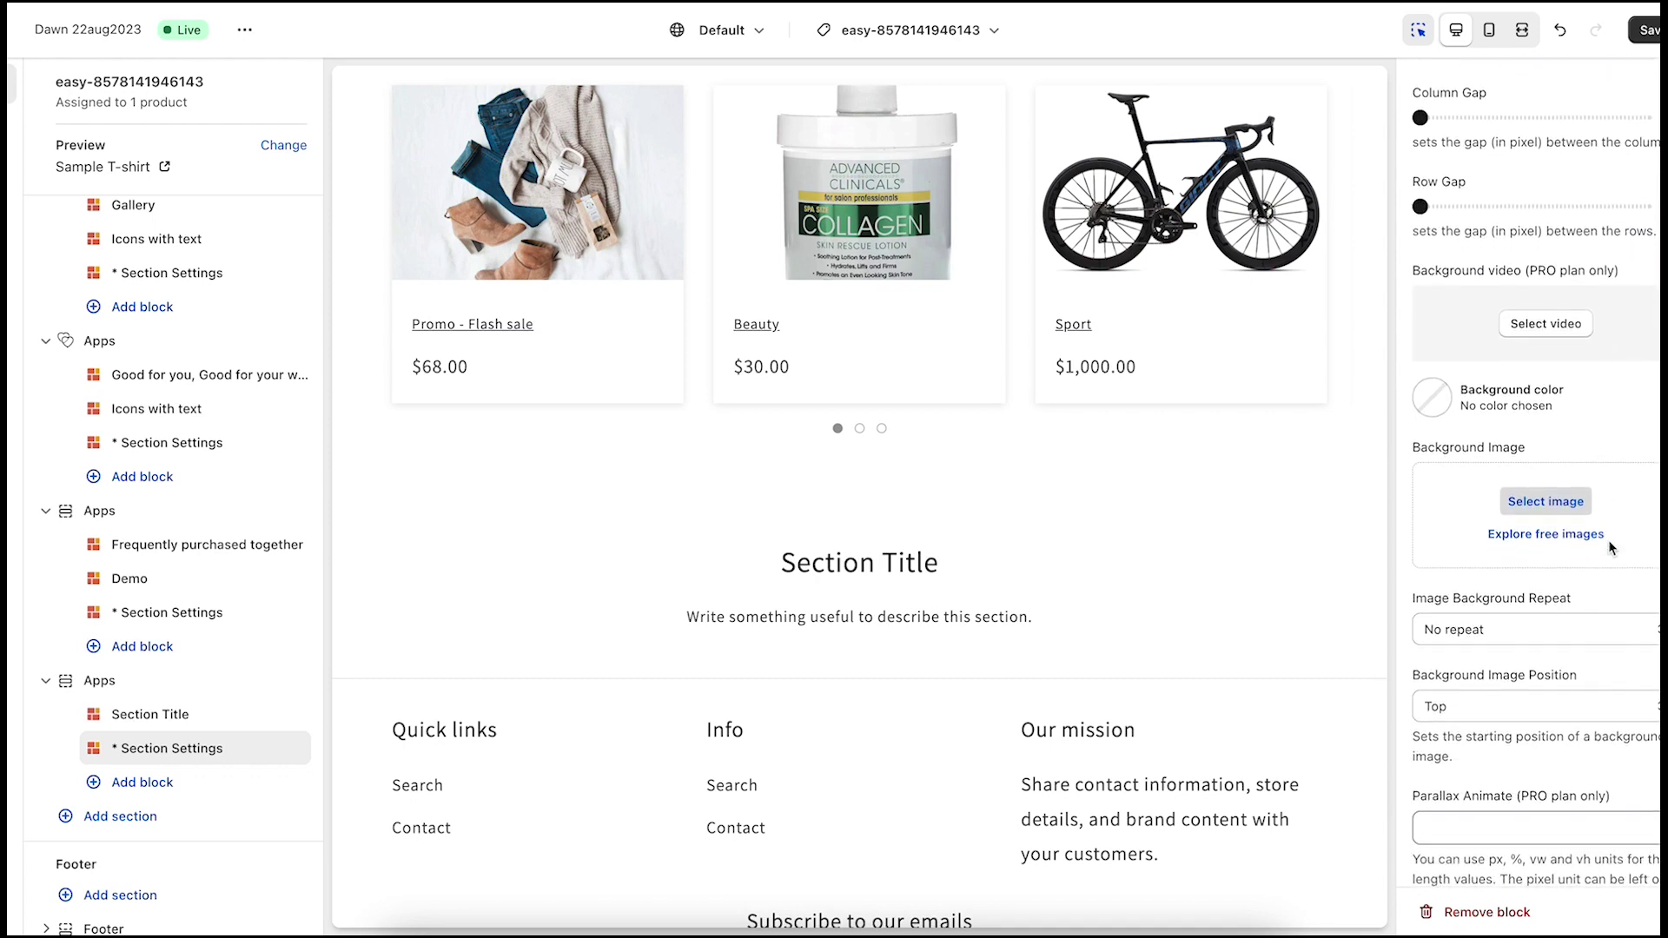
pyautogui.click(1552, 502)
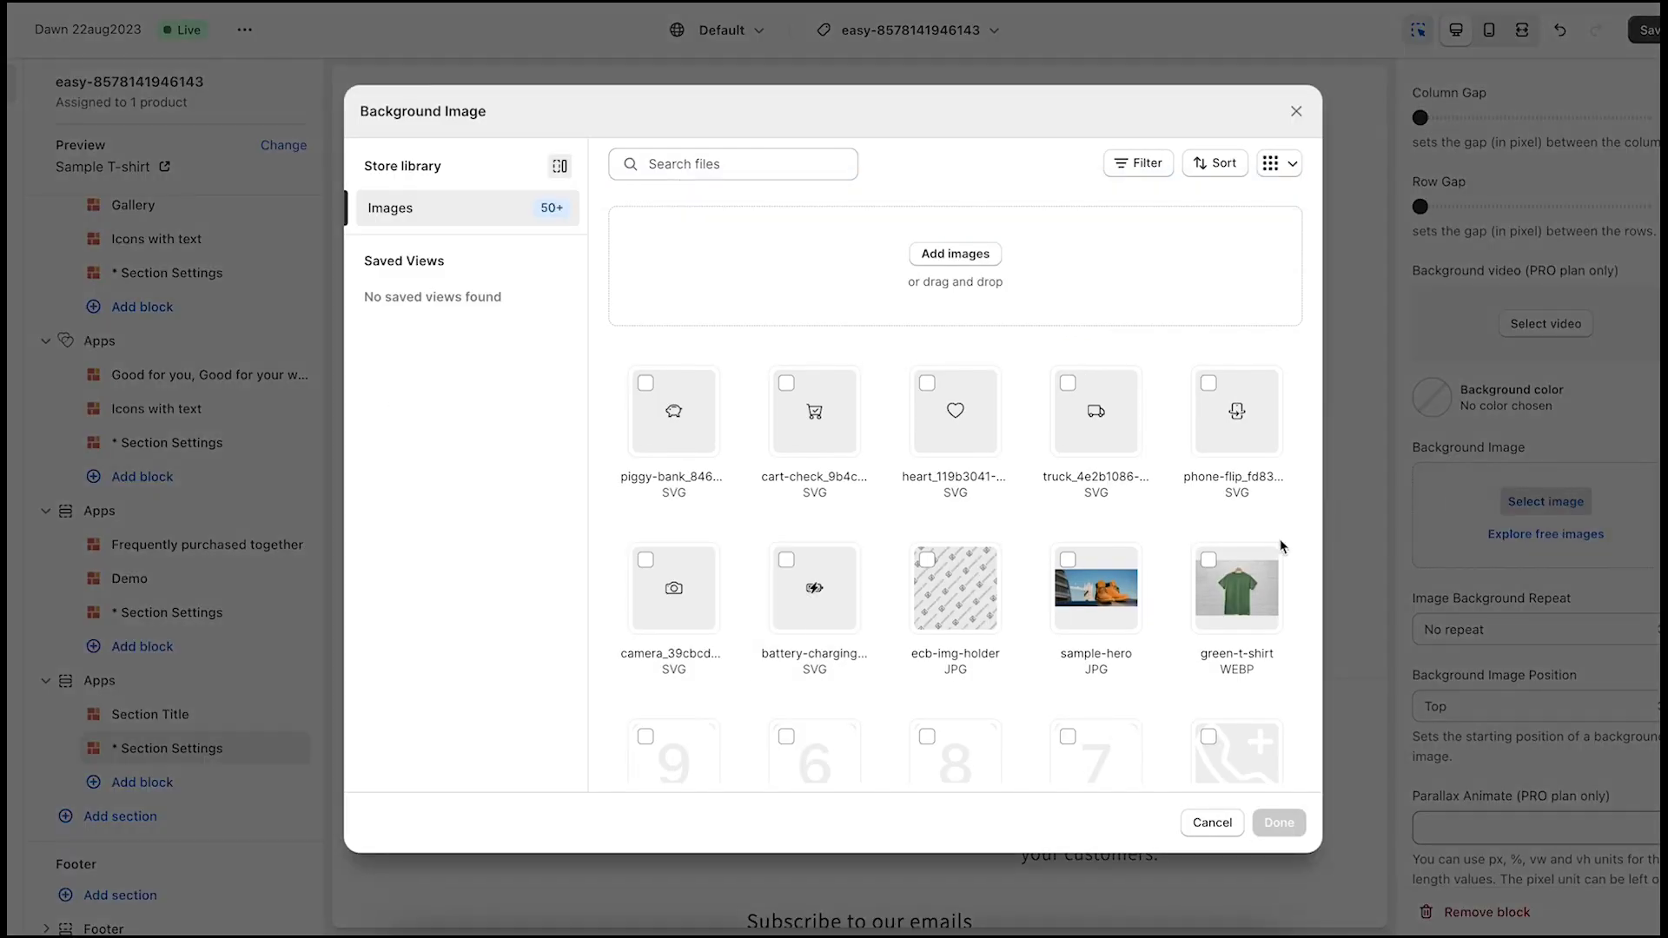
pyautogui.scroll(-1, 1237, 586)
pyautogui.scroll(-2, 1173, 522)
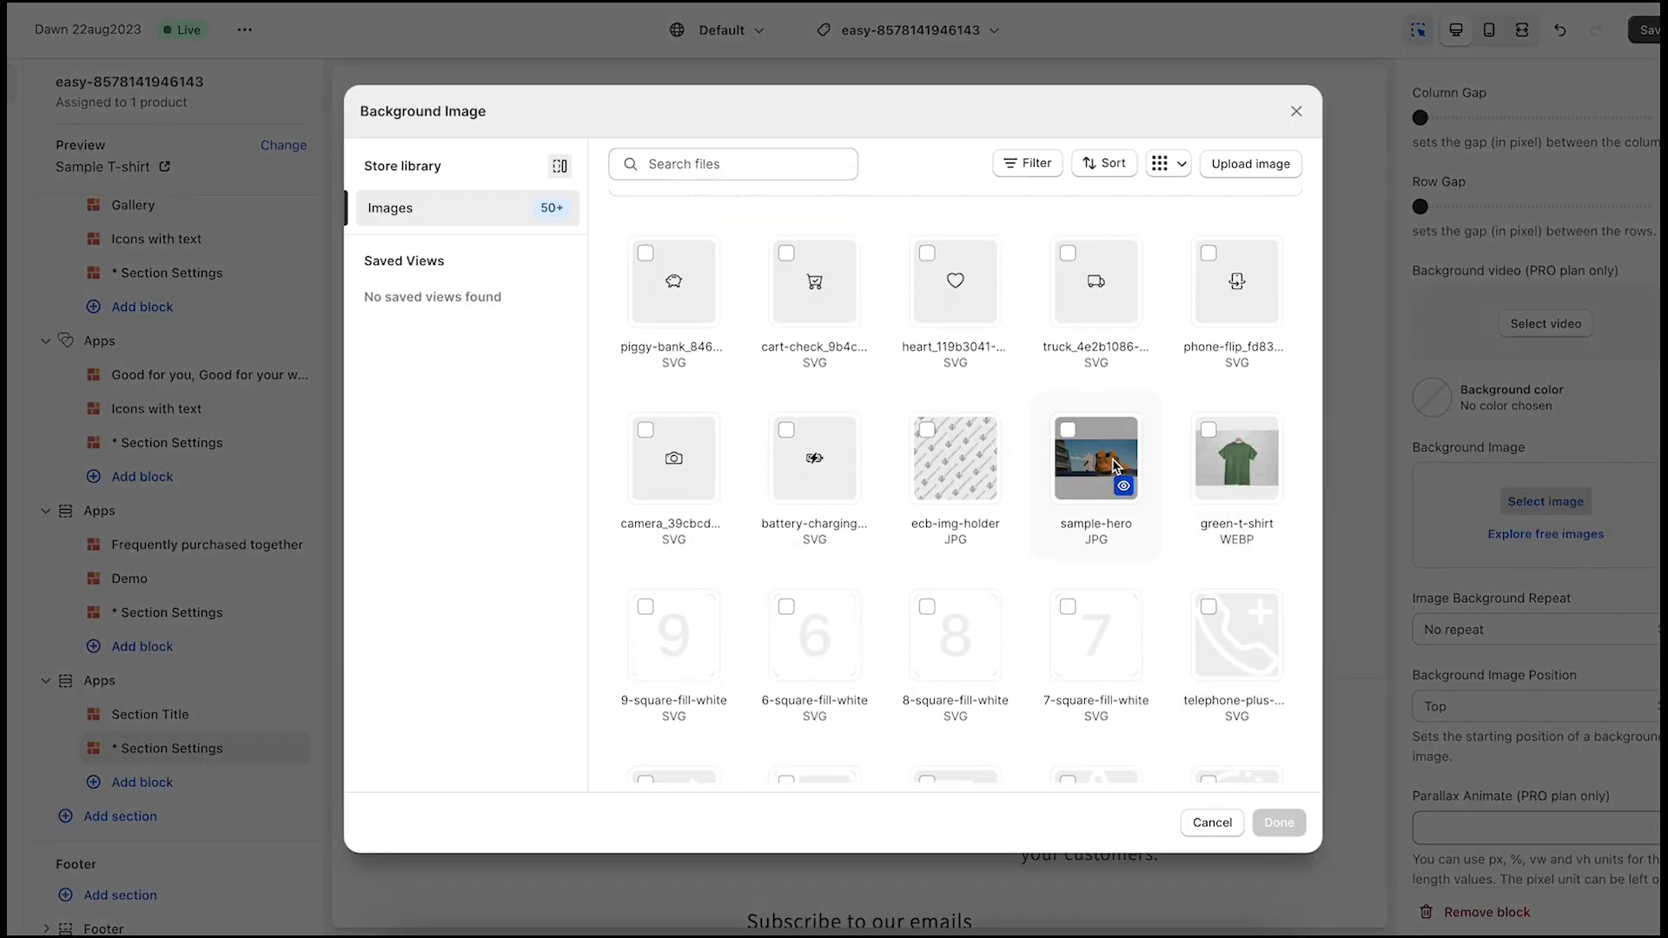
# Choose the sample-hero boots photo as the section's background image.
pyautogui.click(1096, 458)
pyautogui.click(1278, 823)
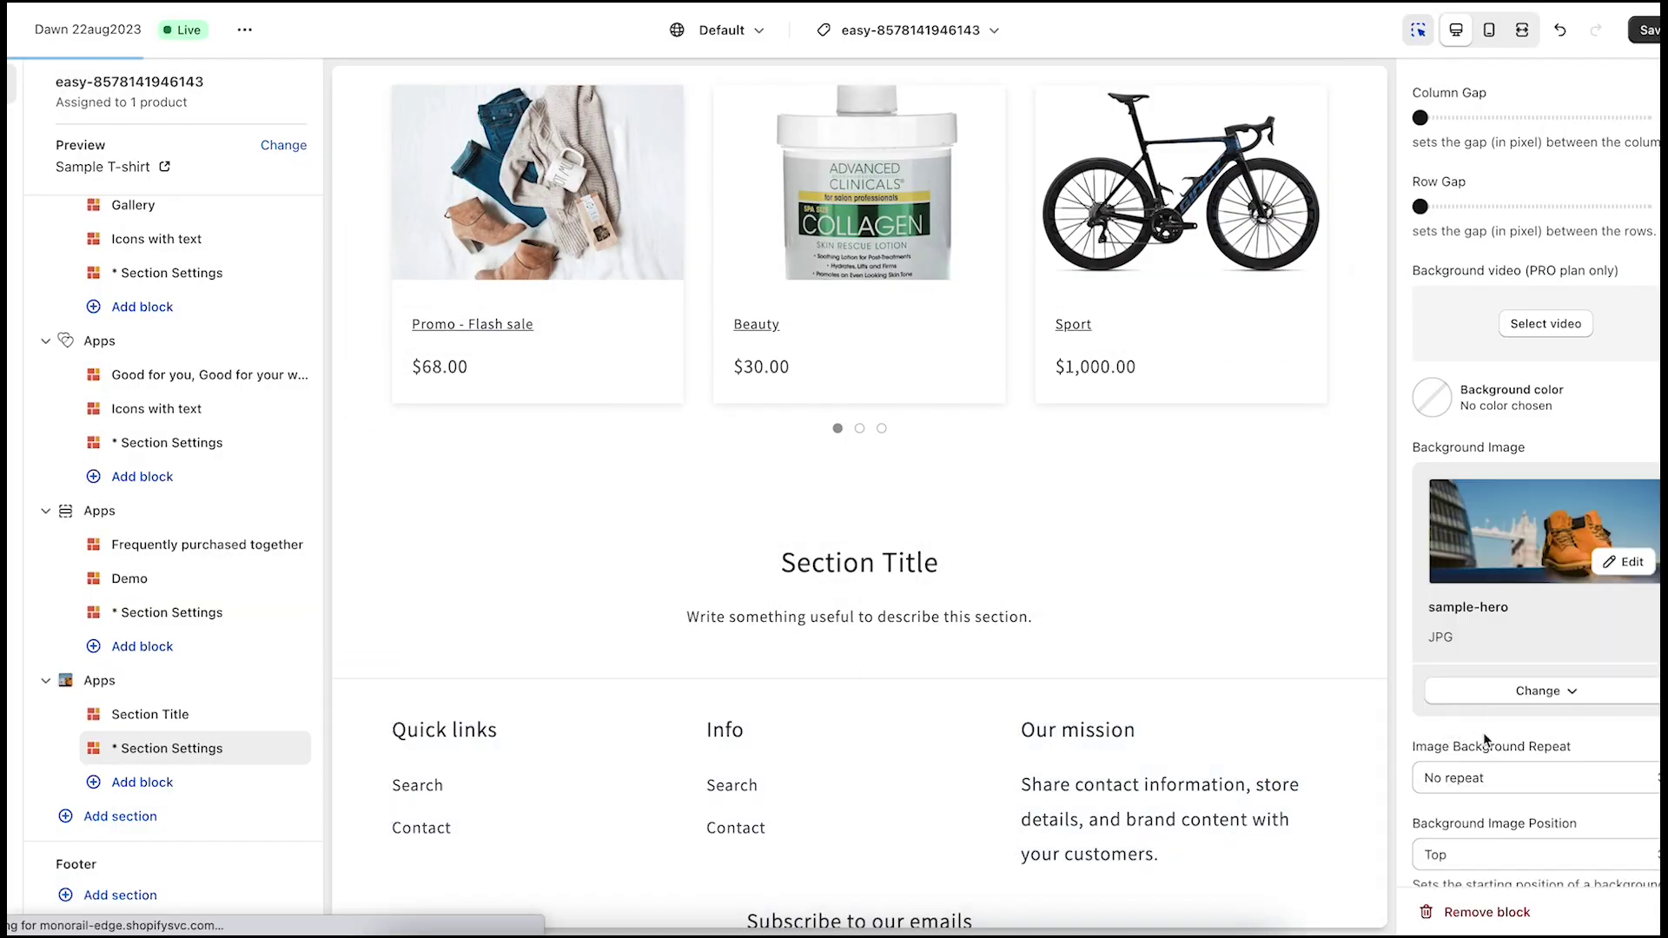
pyautogui.scroll(-1, 1483, 739)
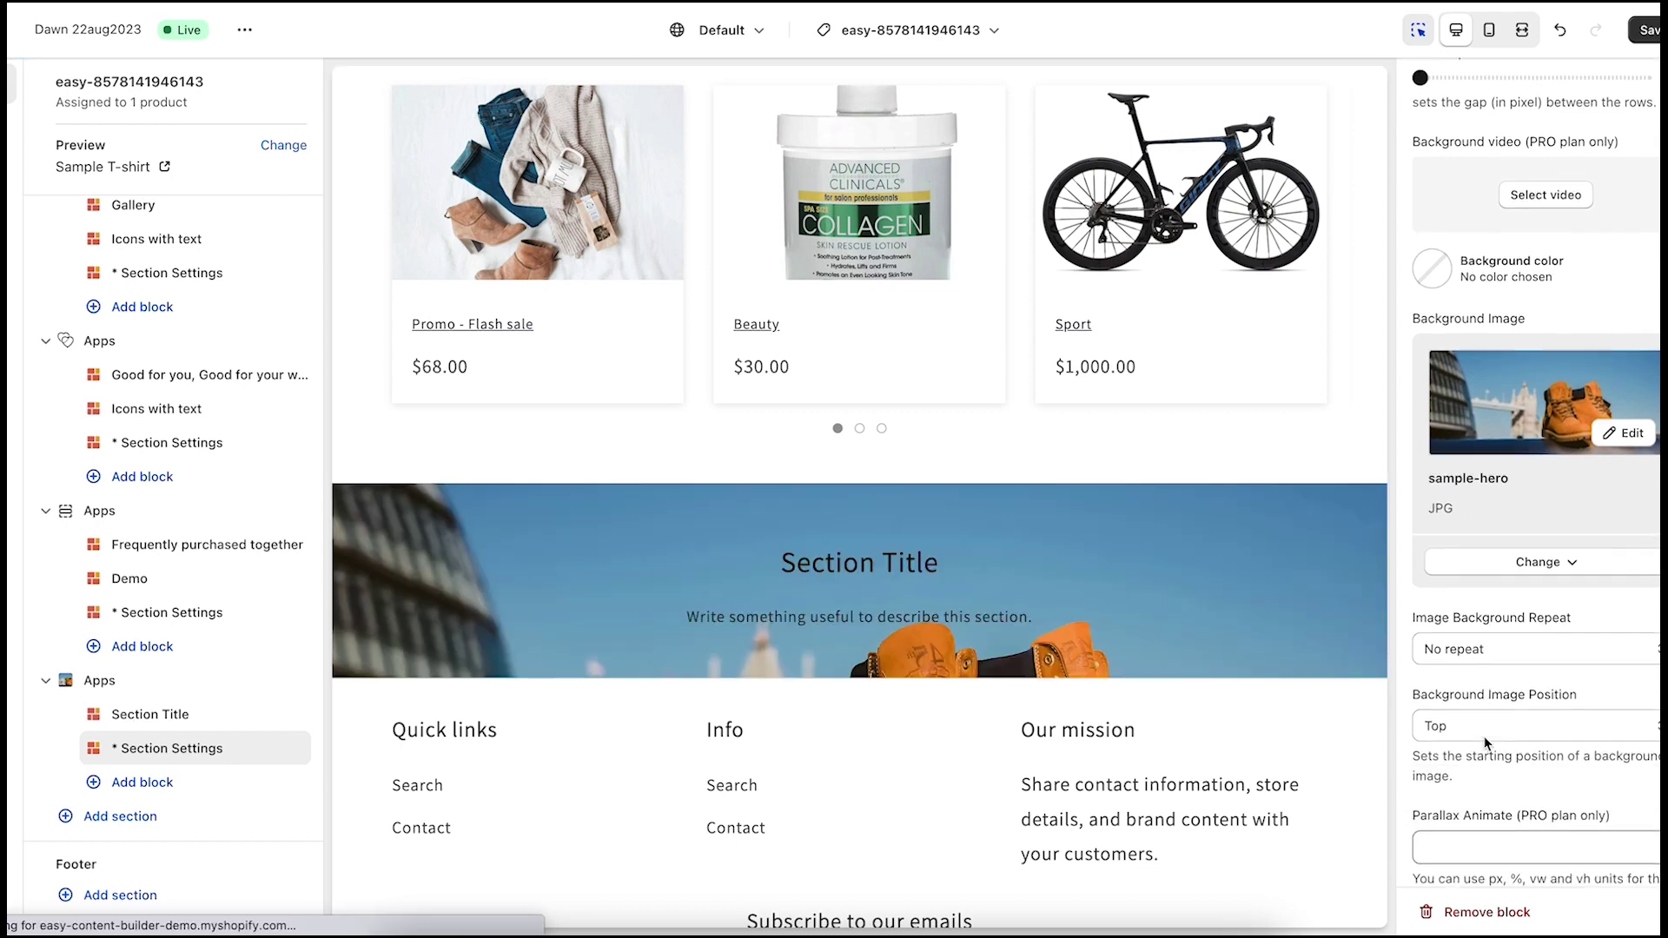
pyautogui.scroll(-4, 1485, 741)
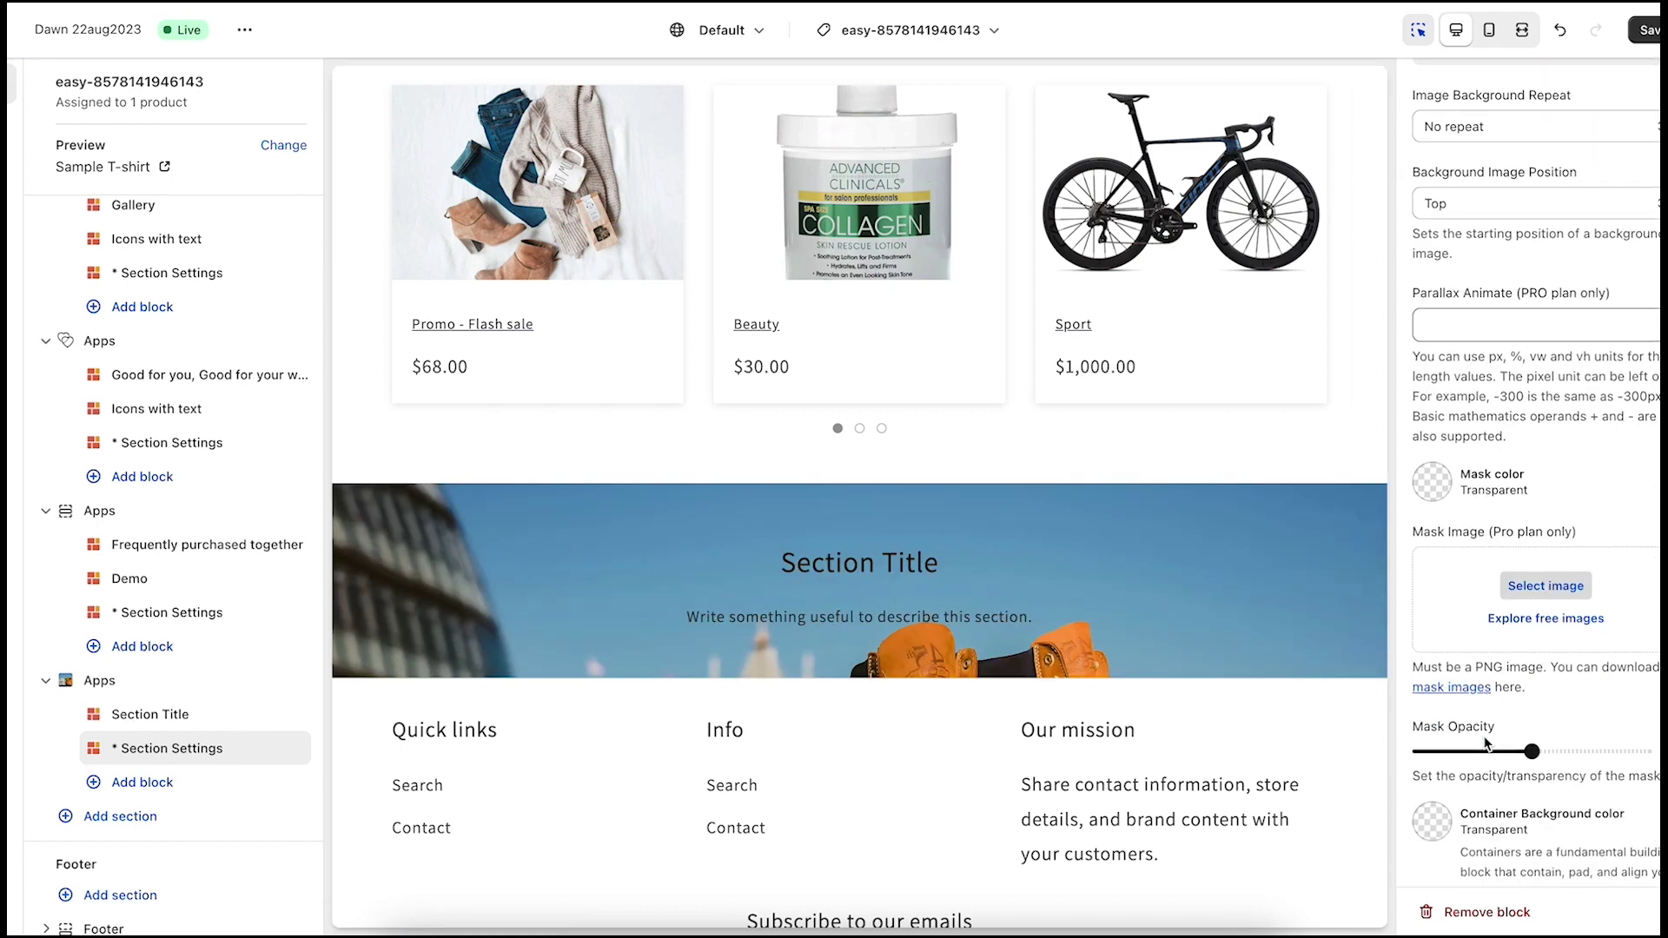
pyautogui.scroll(-4, 1485, 737)
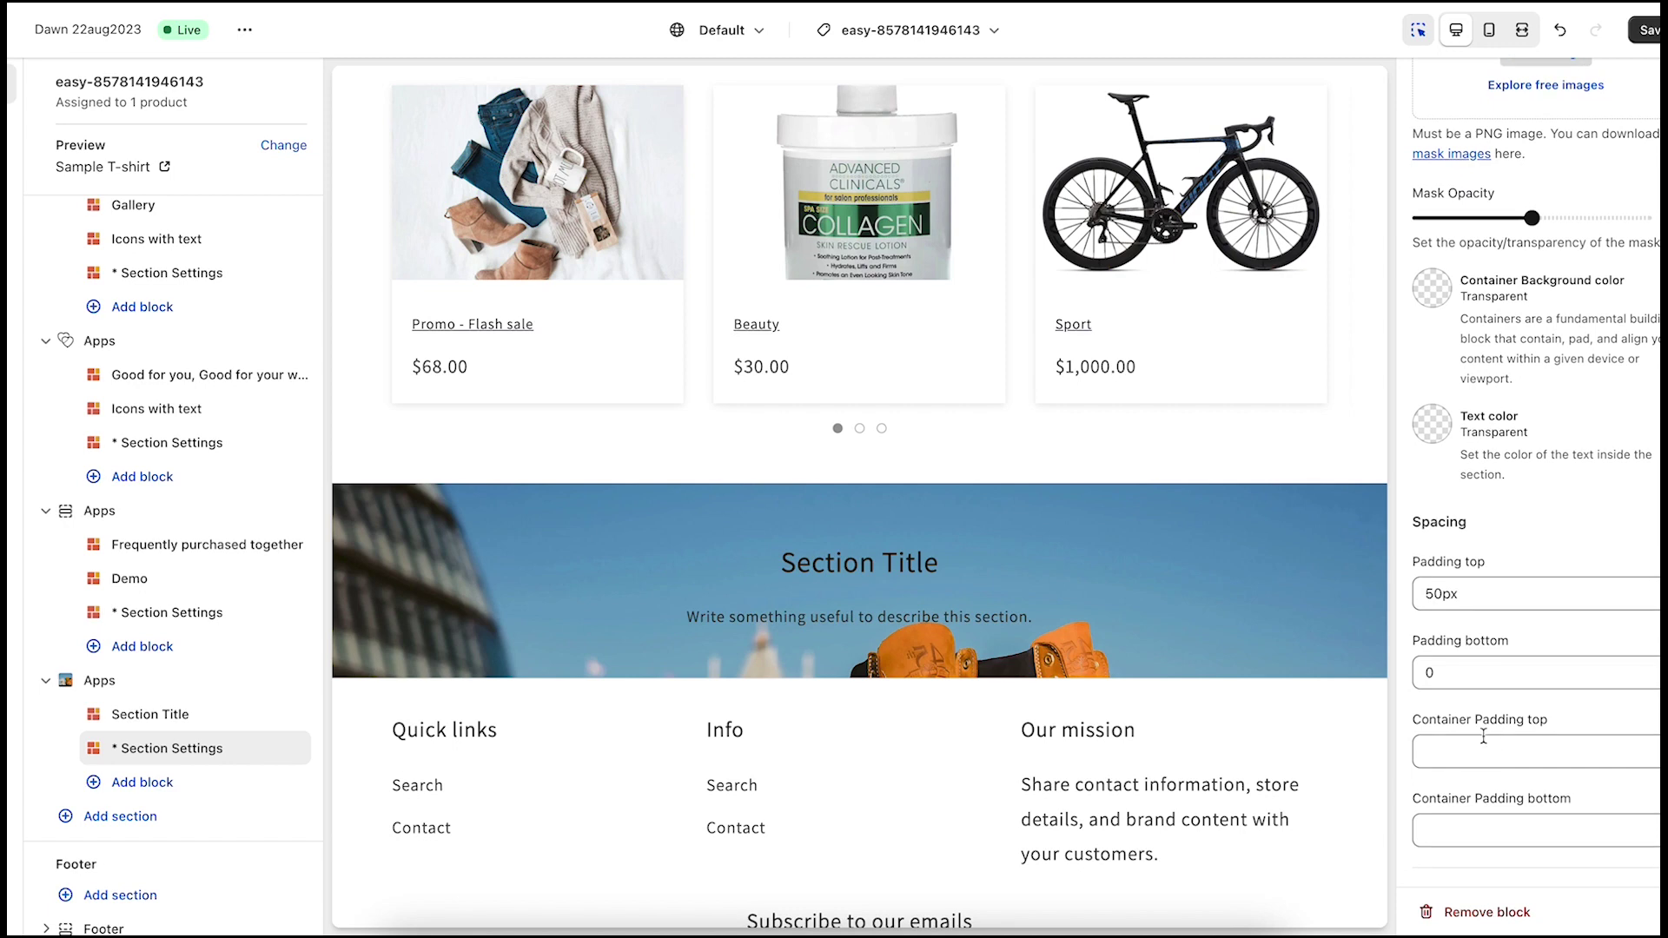
# Change the section padding to 50px bottom and 150px top.
pyautogui.click(1426, 674)
pyautogui.write('50')
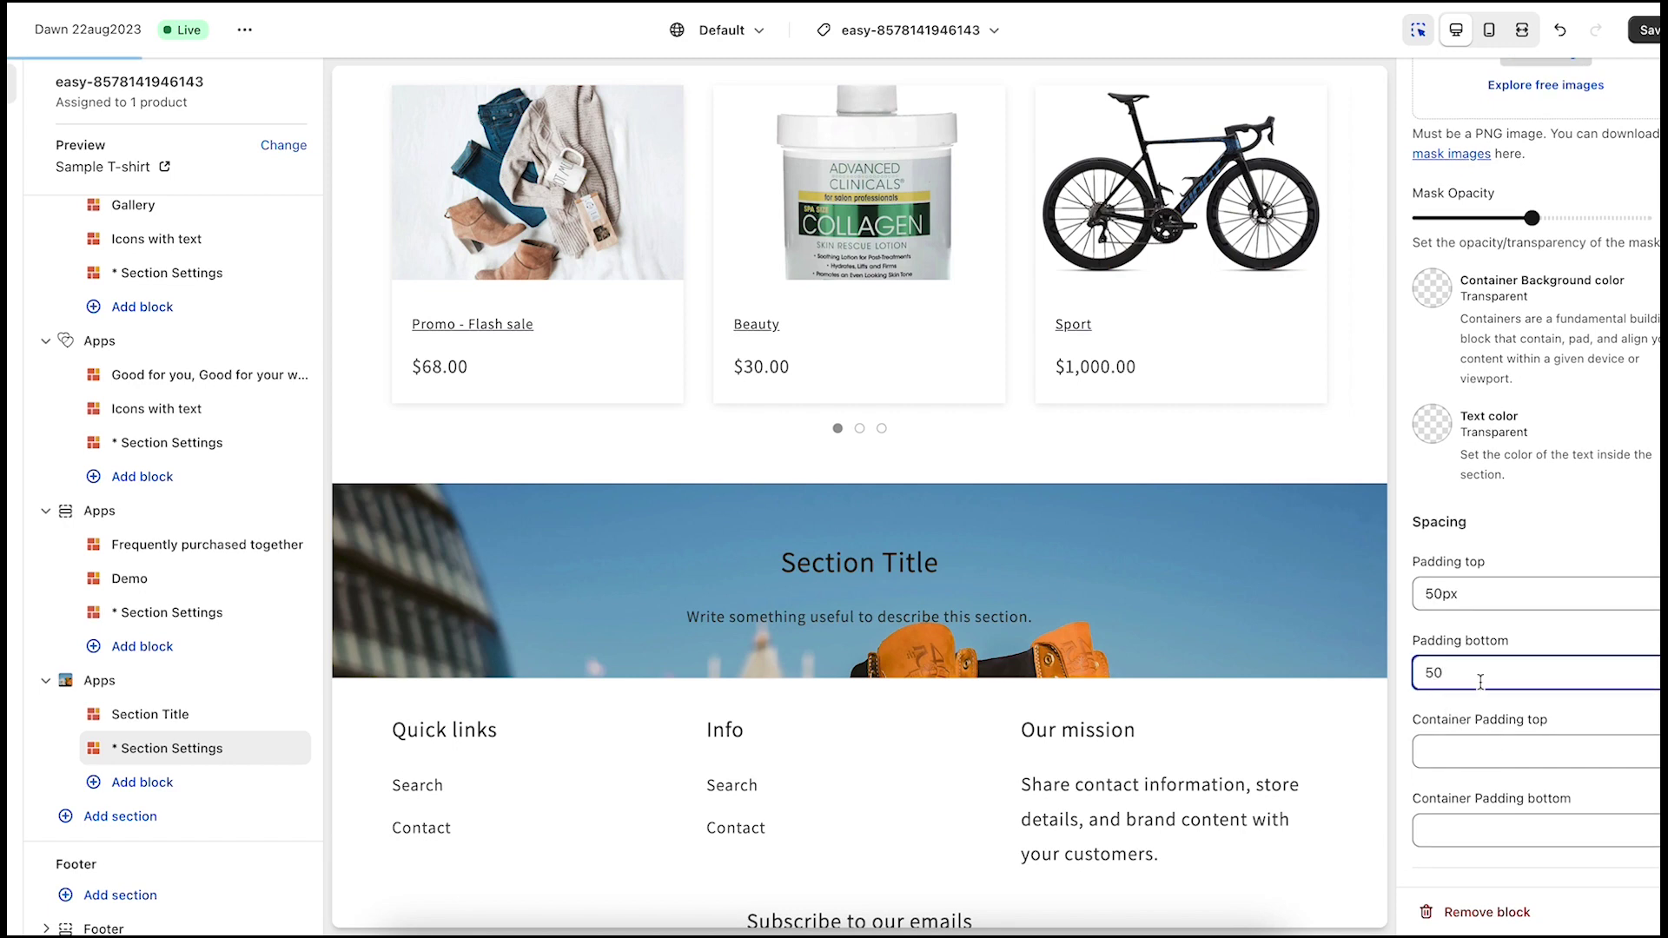
pyautogui.click(1577, 596)
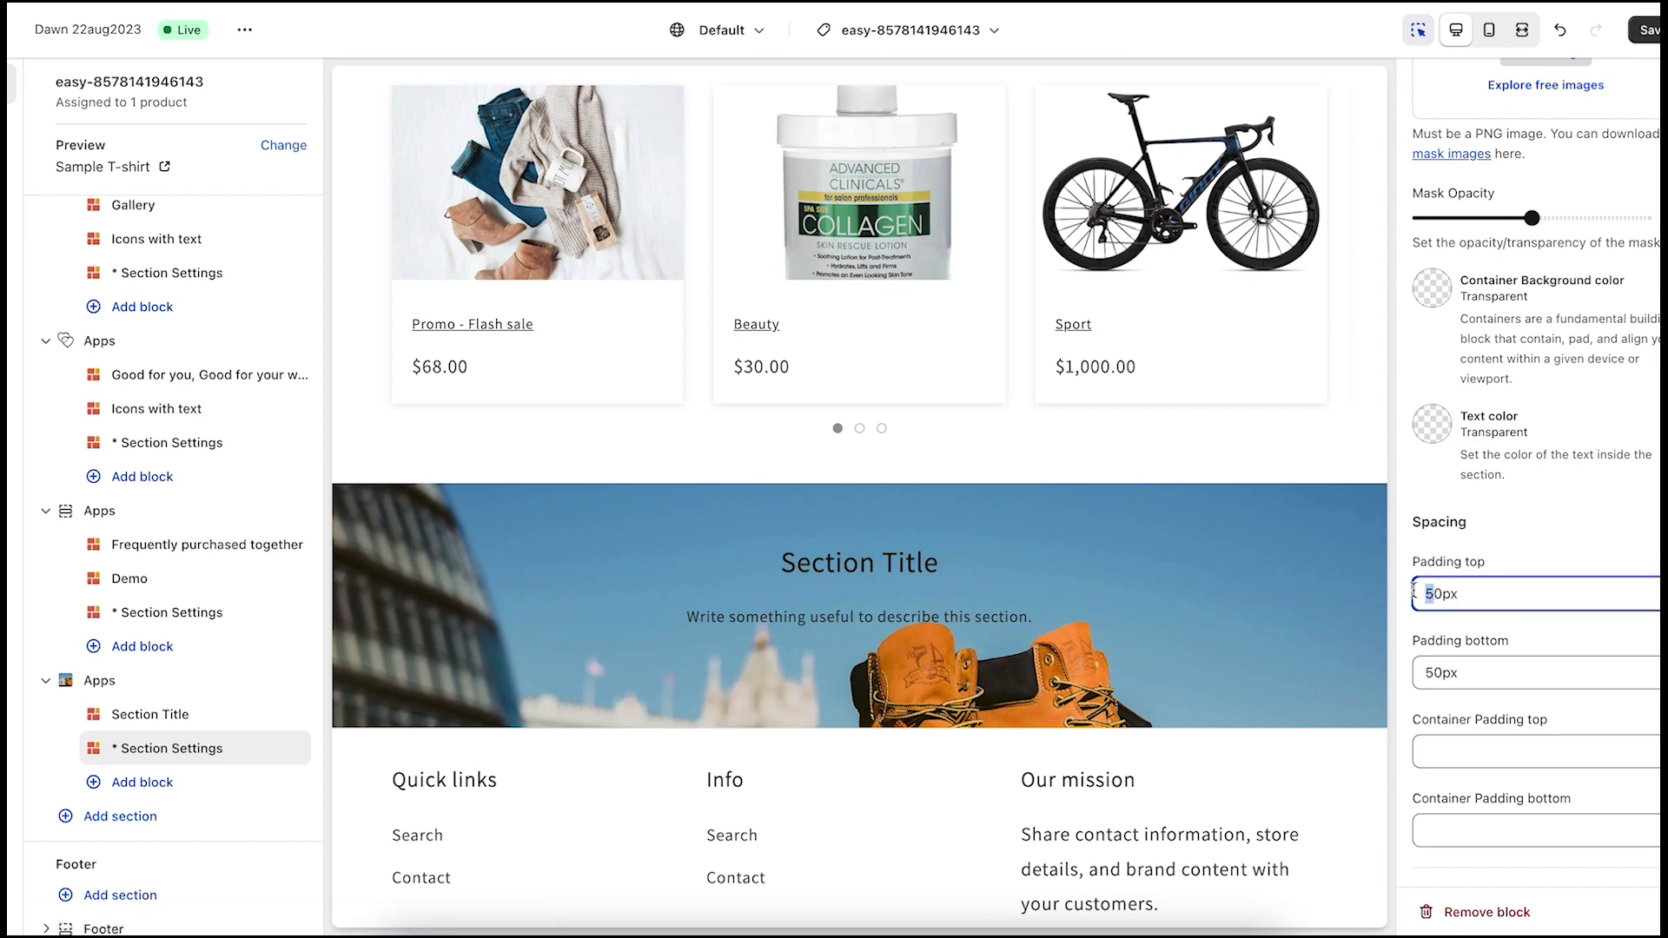
pyautogui.write('1')
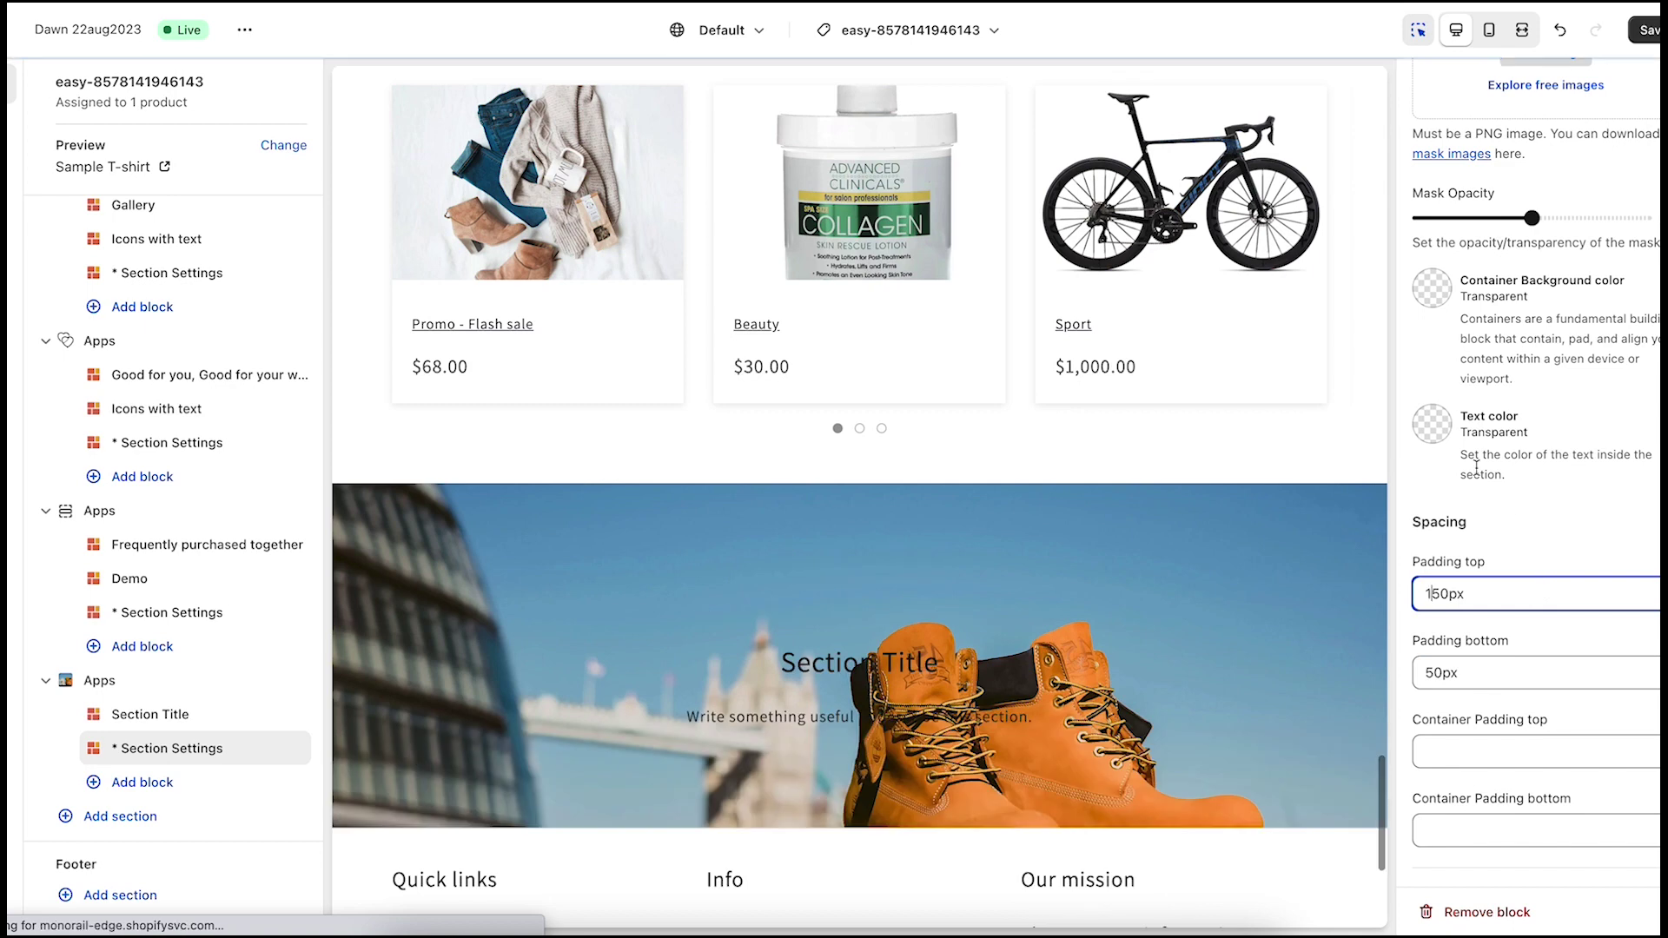
# Set the section's text colour to white.
pyautogui.click(1433, 425)
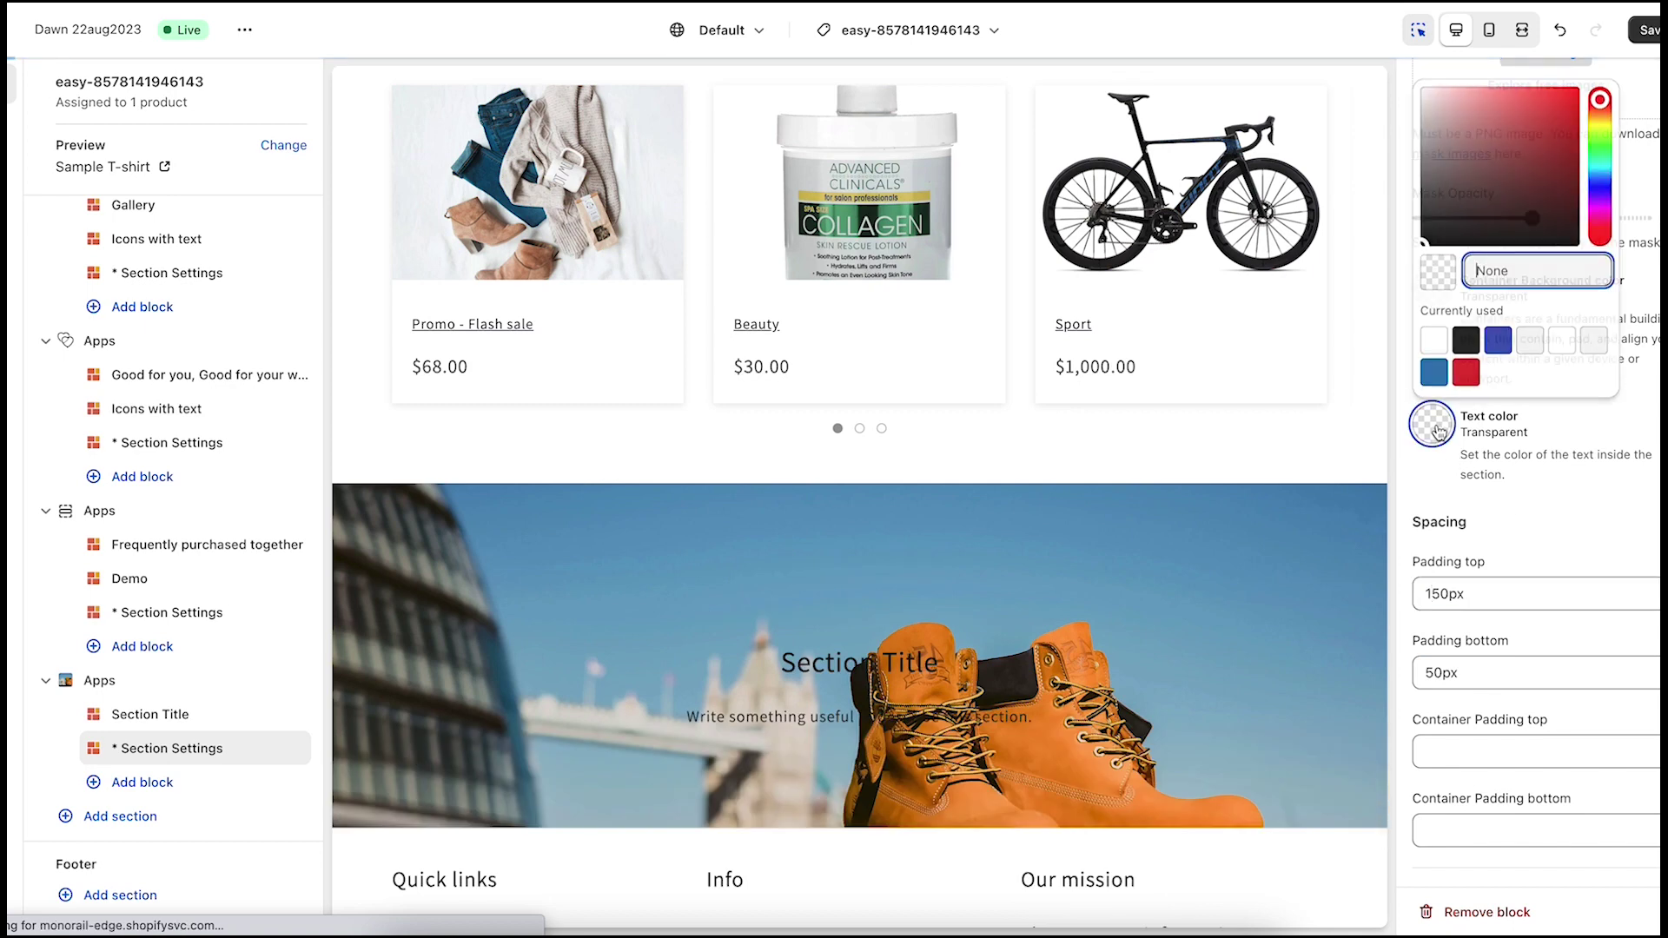
pyautogui.click(1435, 341)
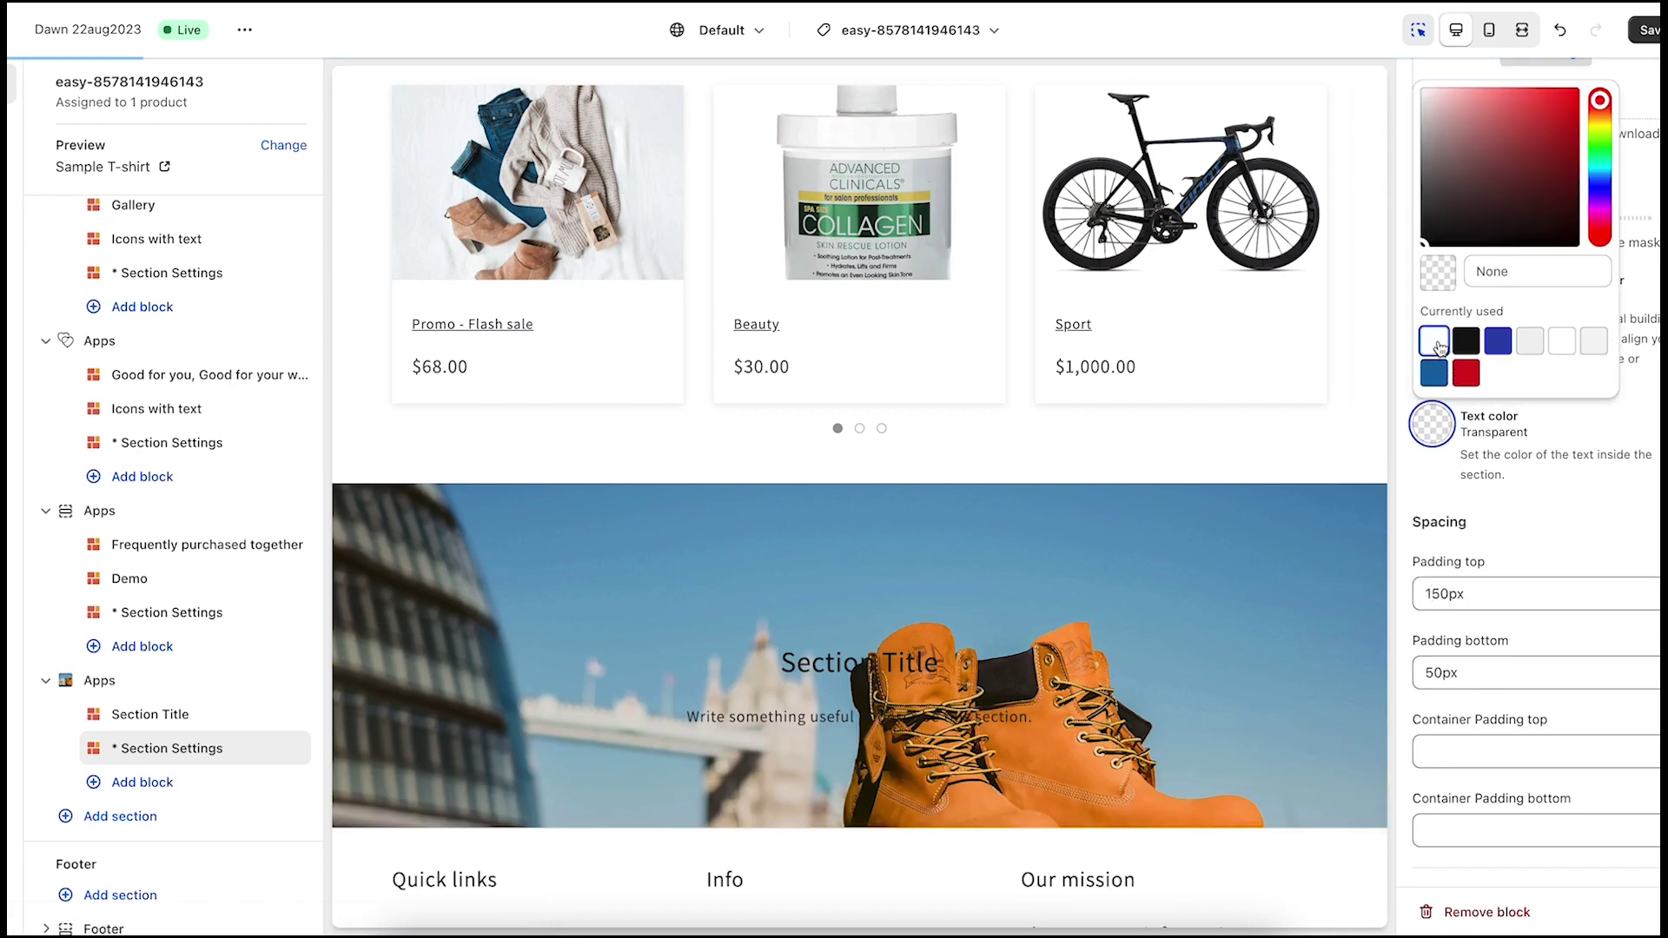
pyautogui.click(1552, 534)
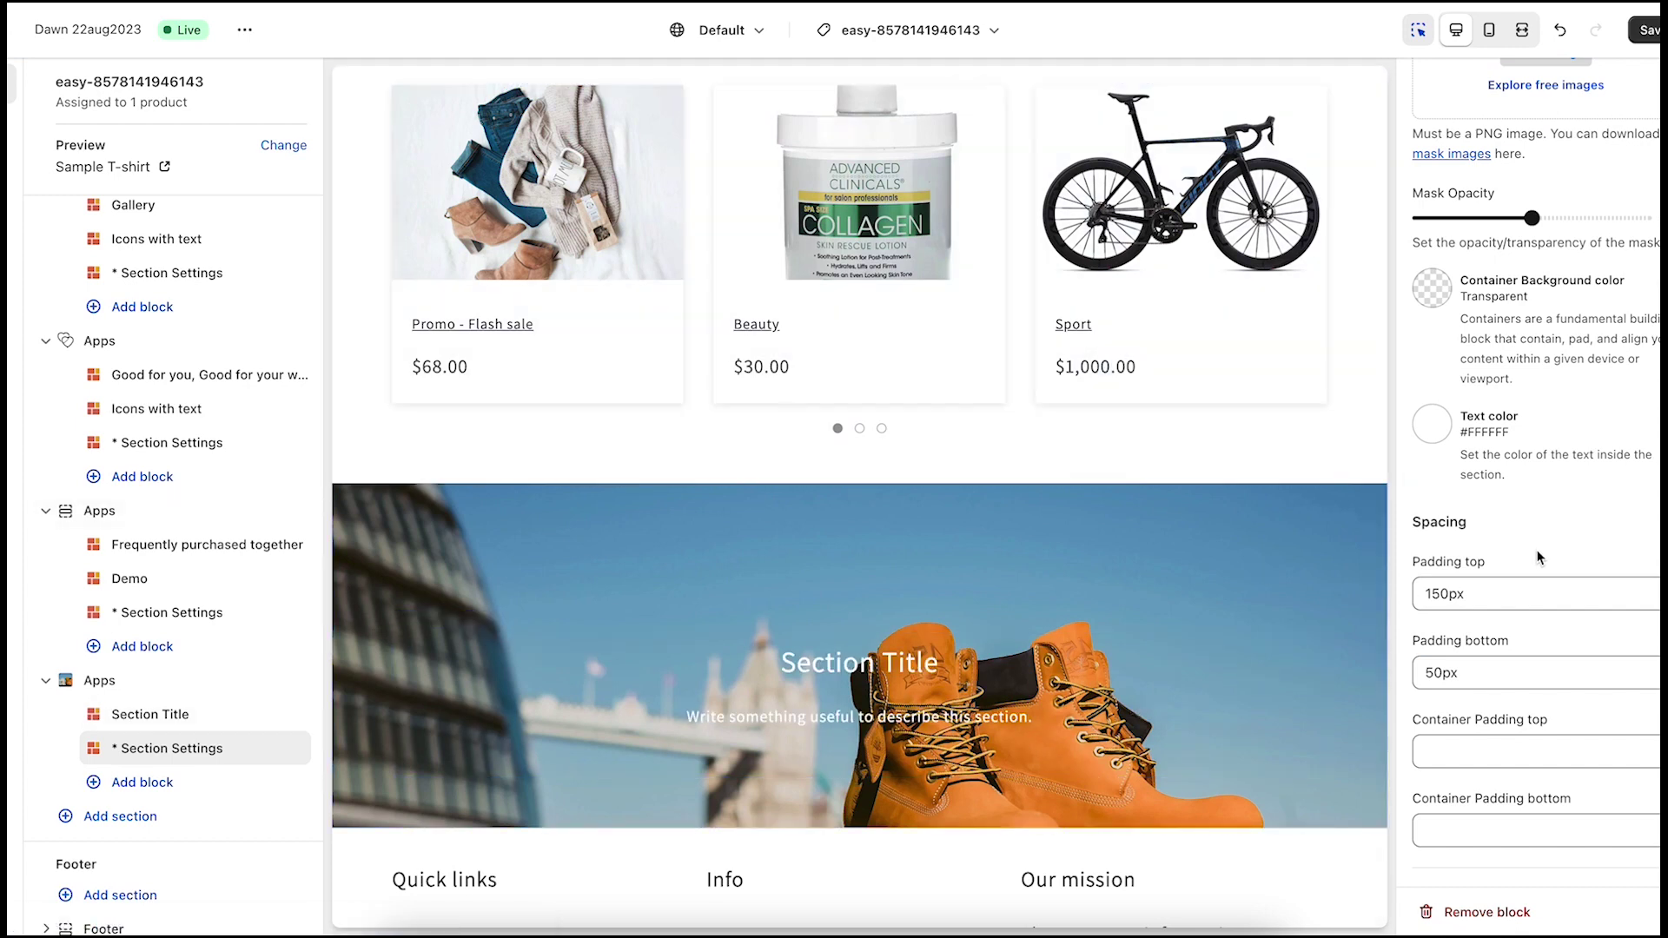
pyautogui.scroll(5, 1540, 559)
pyautogui.scroll(5, 1539, 558)
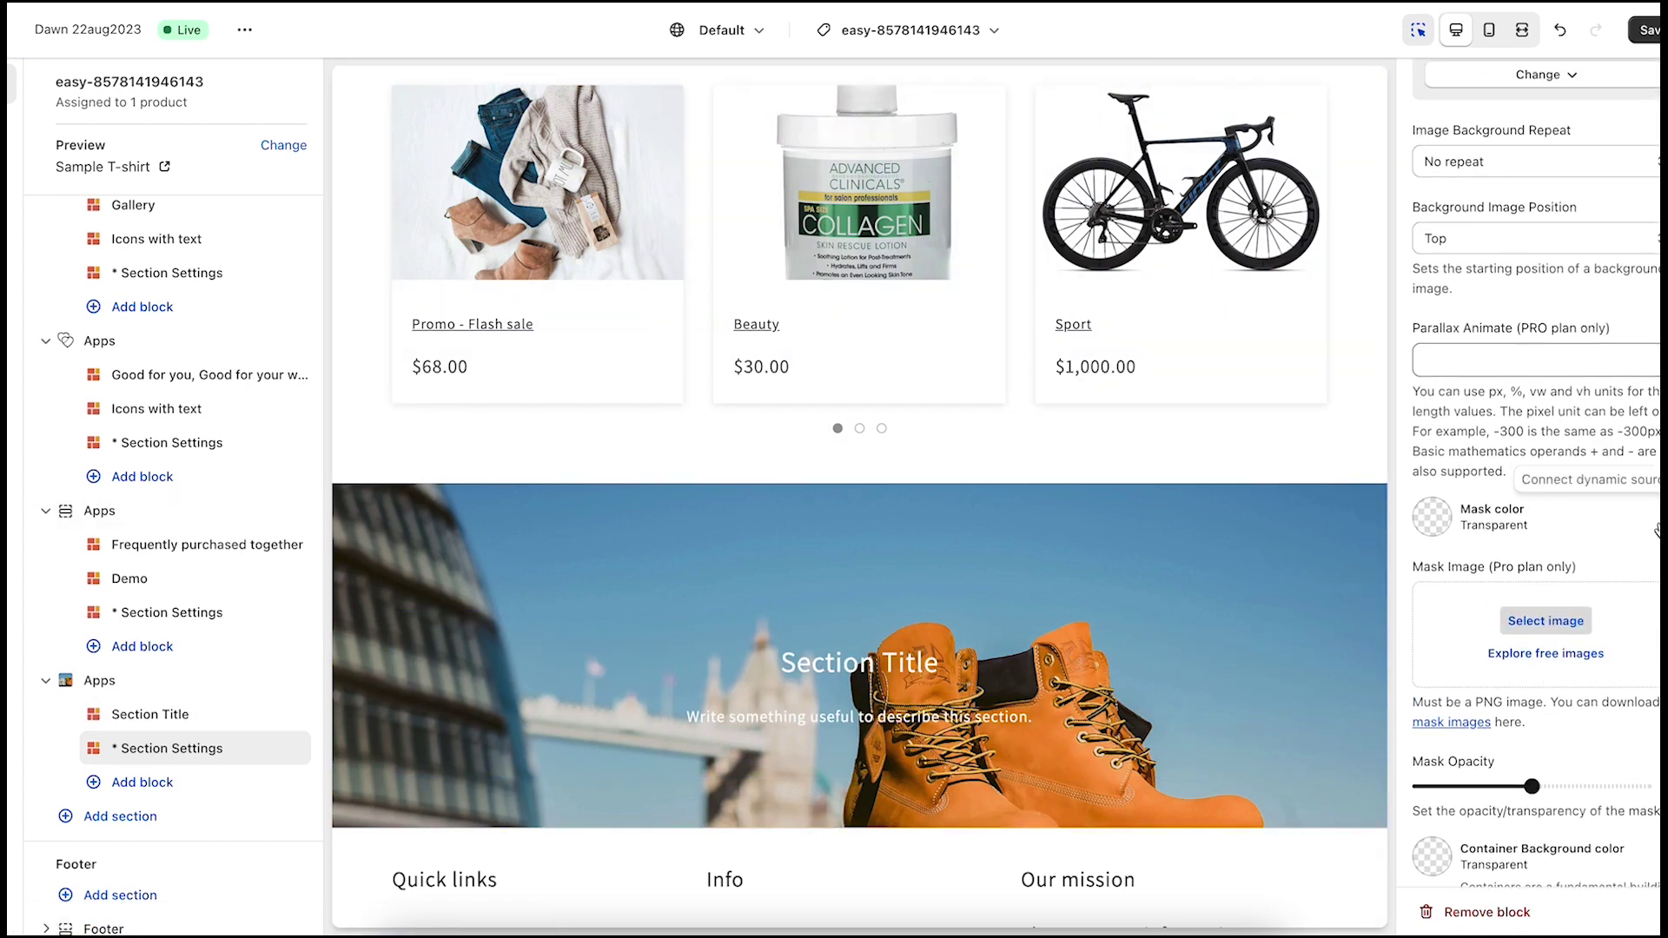
# Set the background mask colour to near-black #121212.
pyautogui.click(1433, 518)
pyautogui.click(1469, 434)
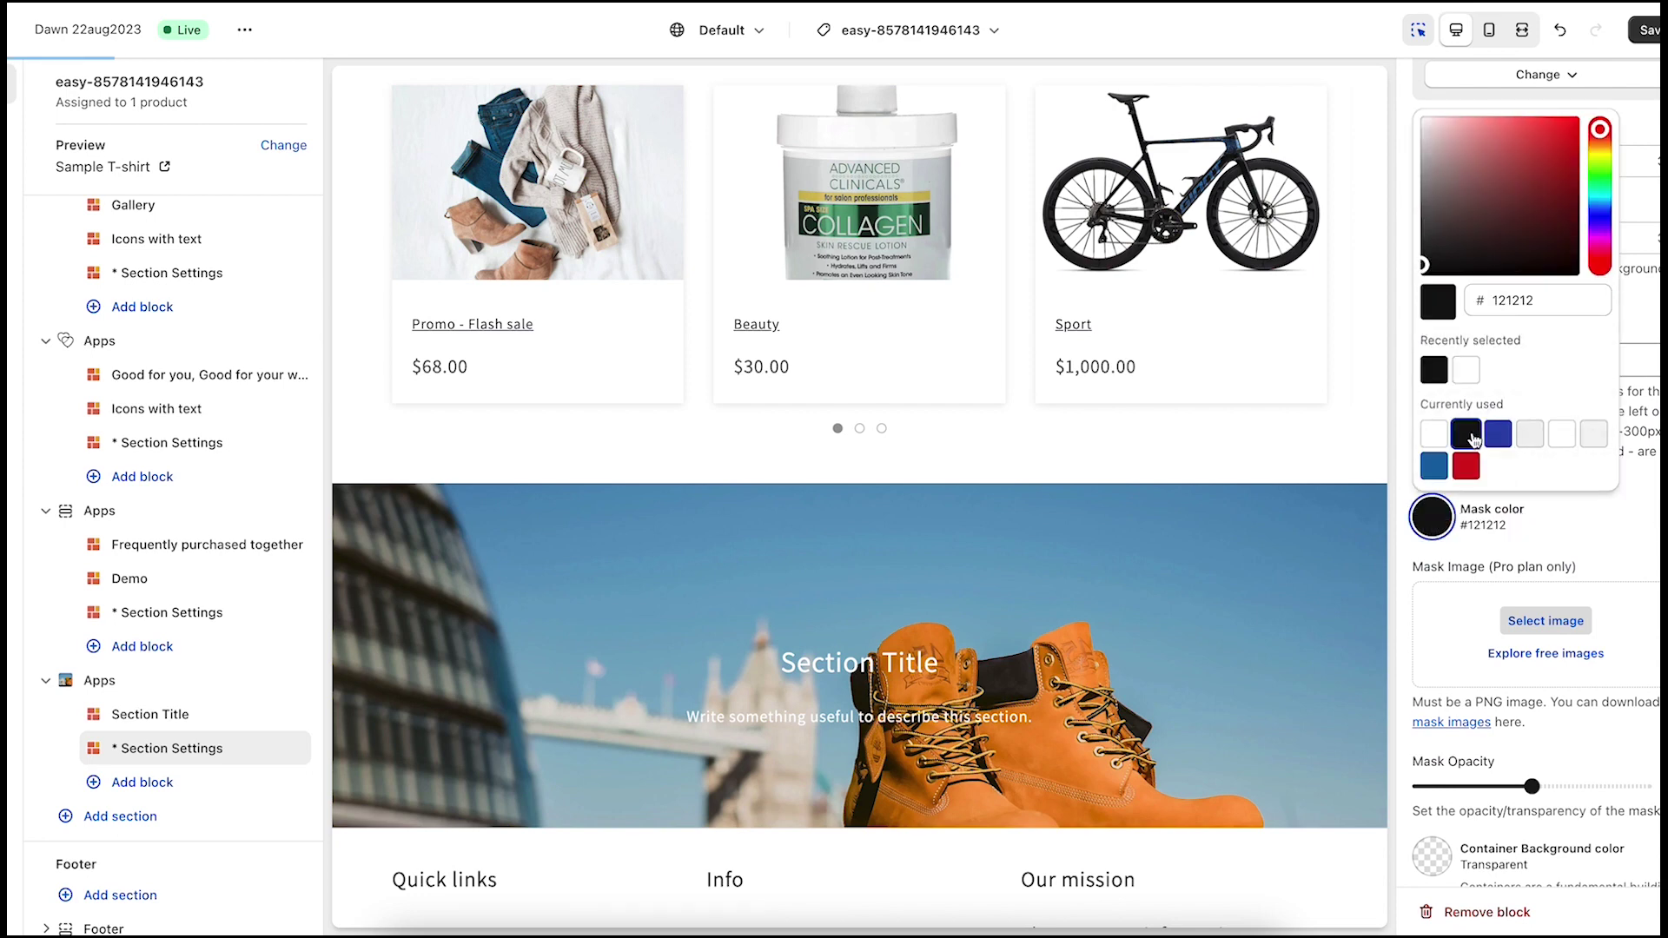
pyautogui.click(1594, 569)
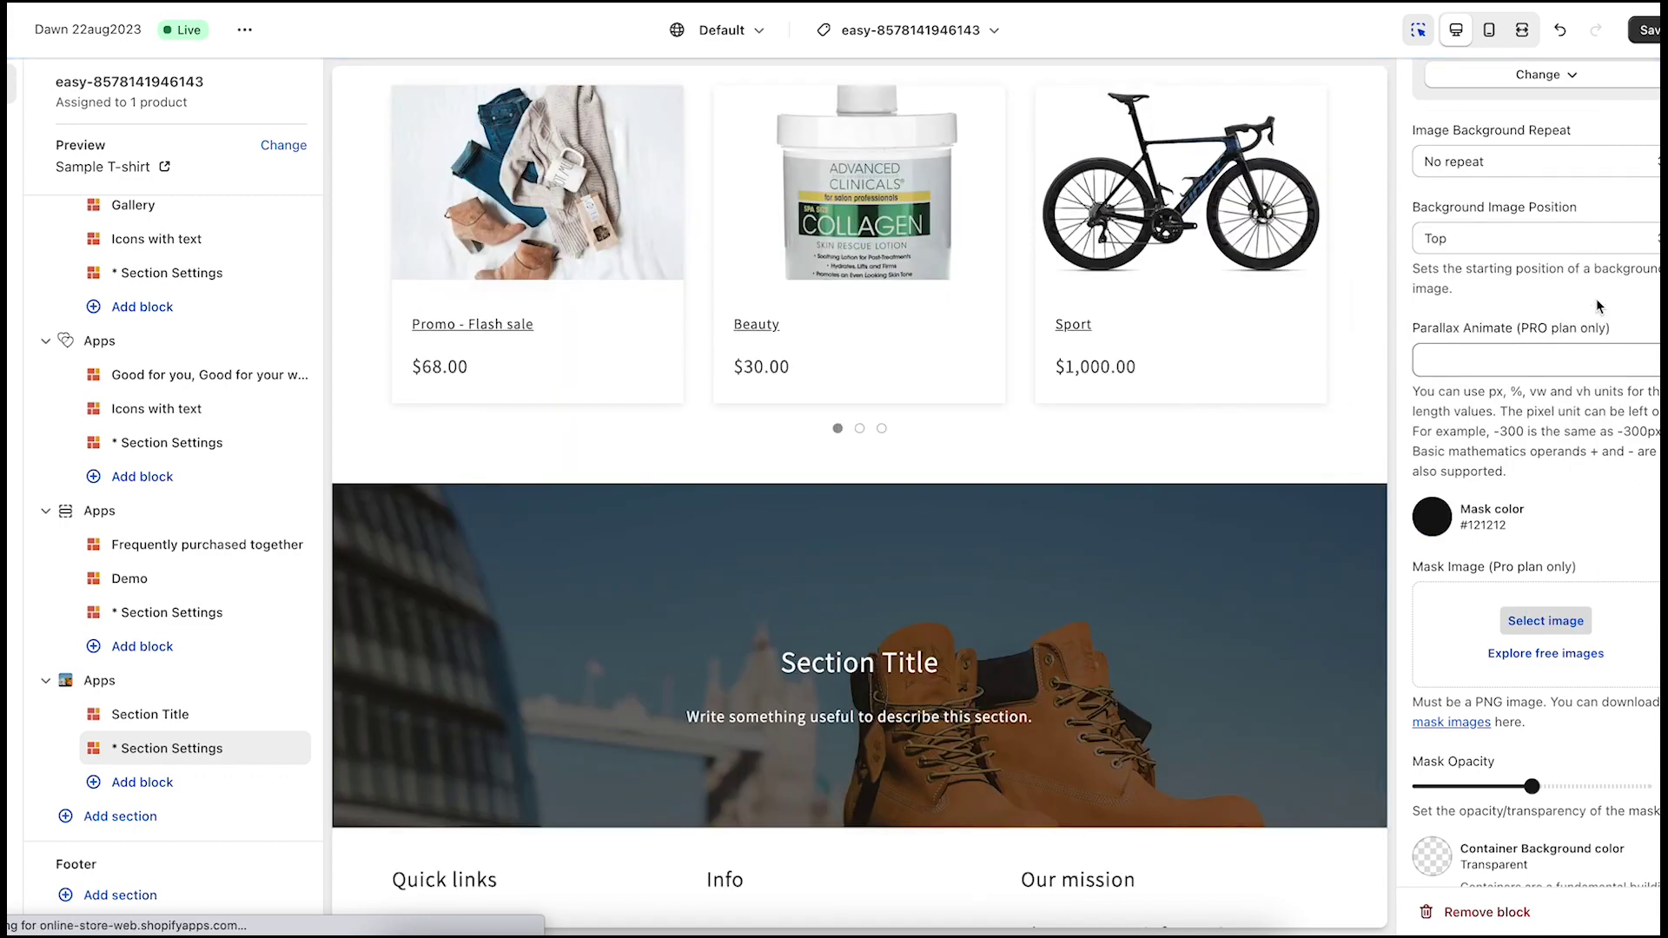
pyautogui.scroll(5, 1006, 463)
pyautogui.scroll(5, 1007, 463)
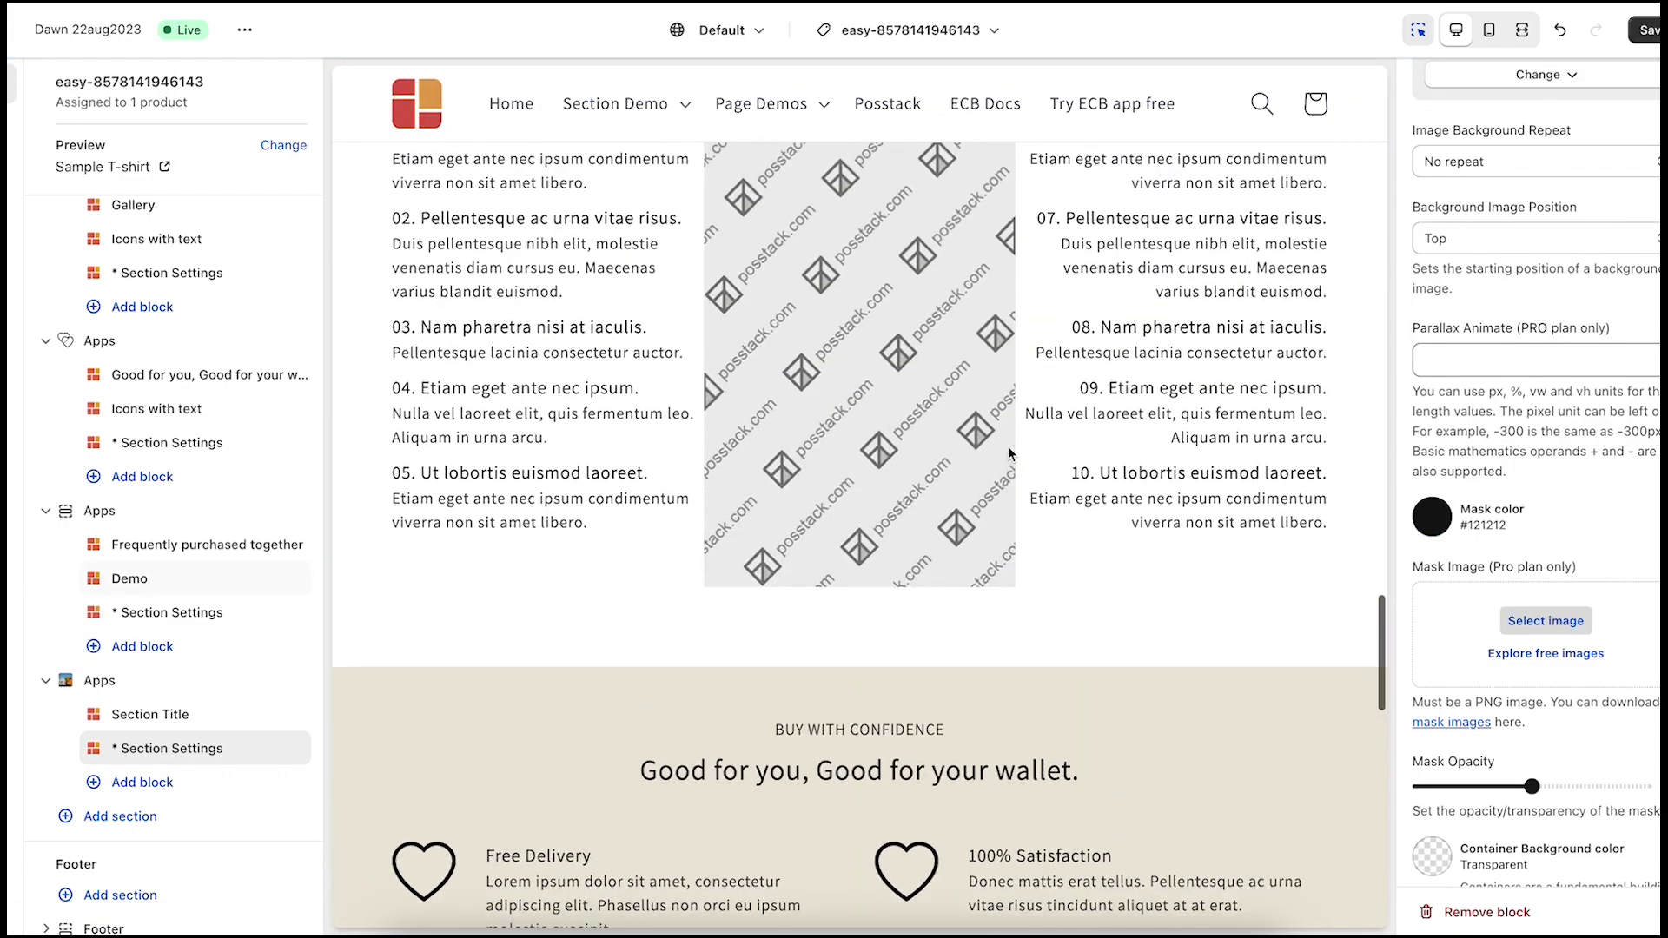
pyautogui.scroll(5, 1007, 463)
pyautogui.scroll(5, 1006, 462)
pyautogui.scroll(5, 1007, 453)
pyautogui.scroll(2, 1006, 453)
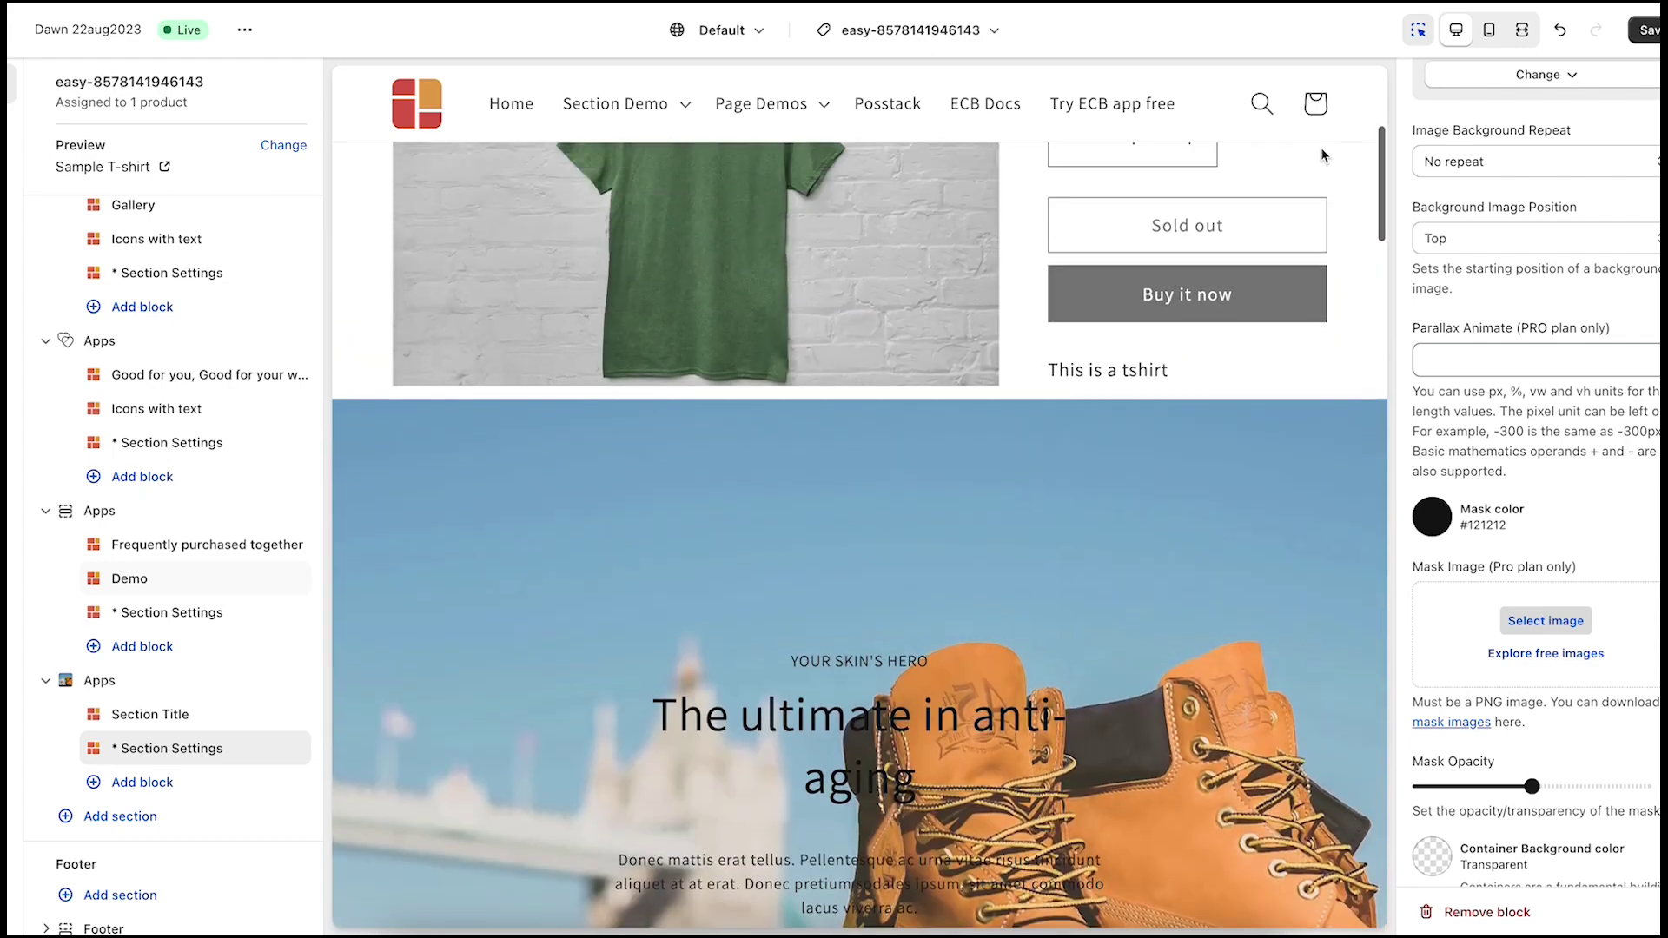
# Save the T-shirt product template with the boots hero and #121212 mask.
pyautogui.click(1645, 35)
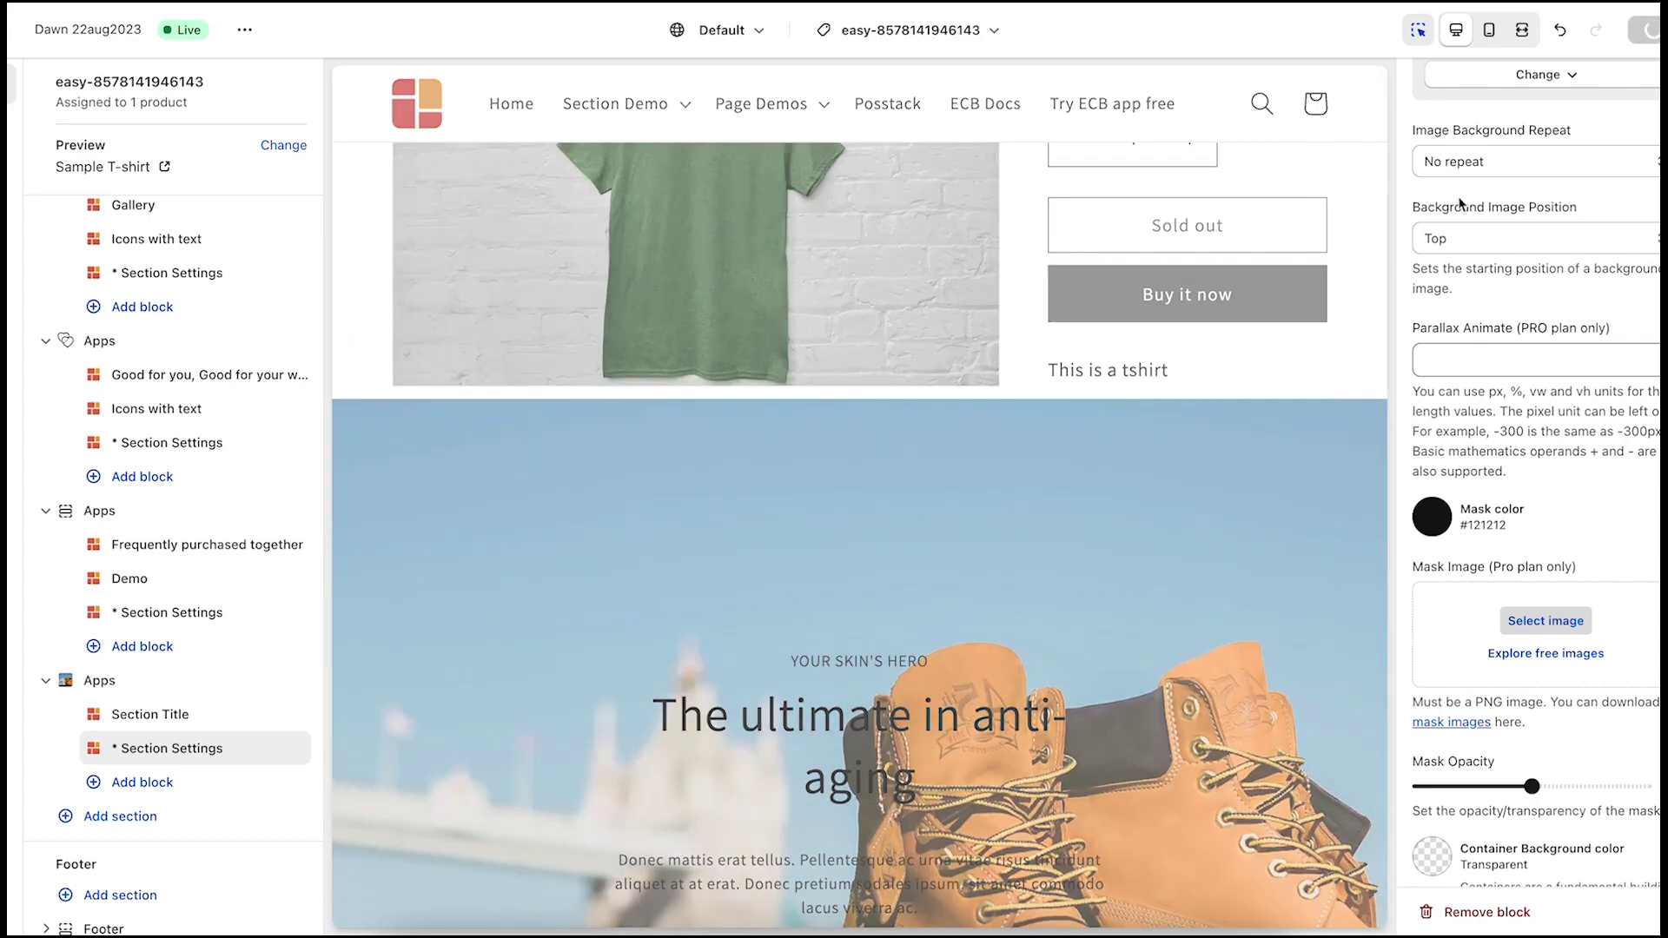
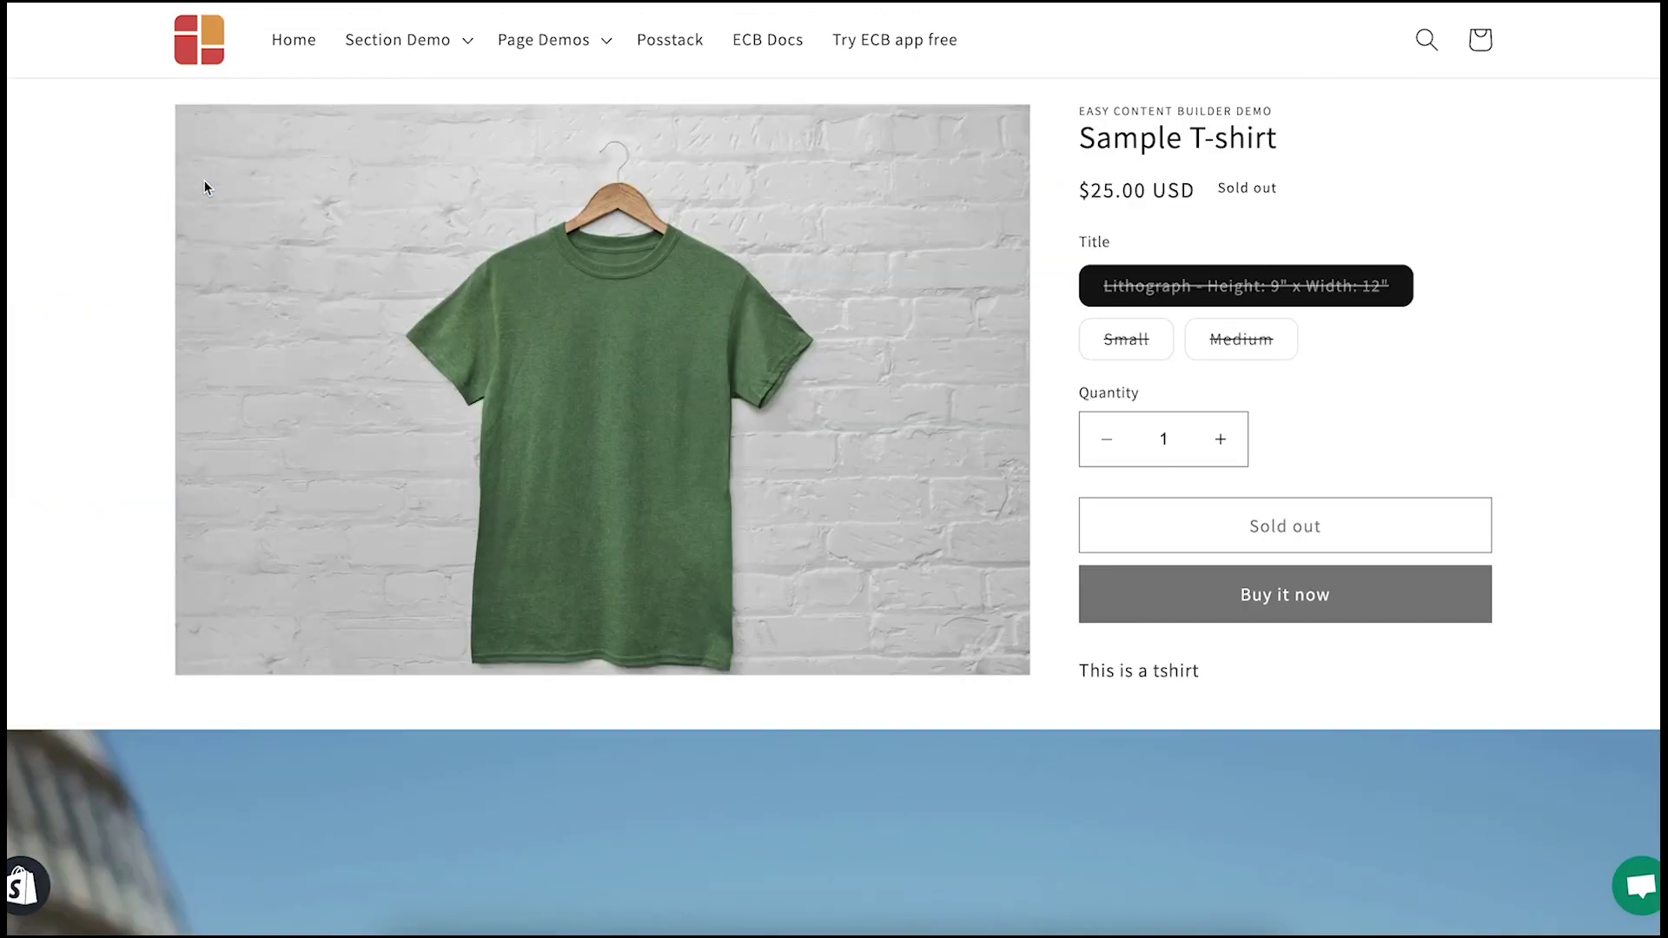
pyautogui.scroll(-5, 205, 188)
pyautogui.scroll(-2, 209, 184)
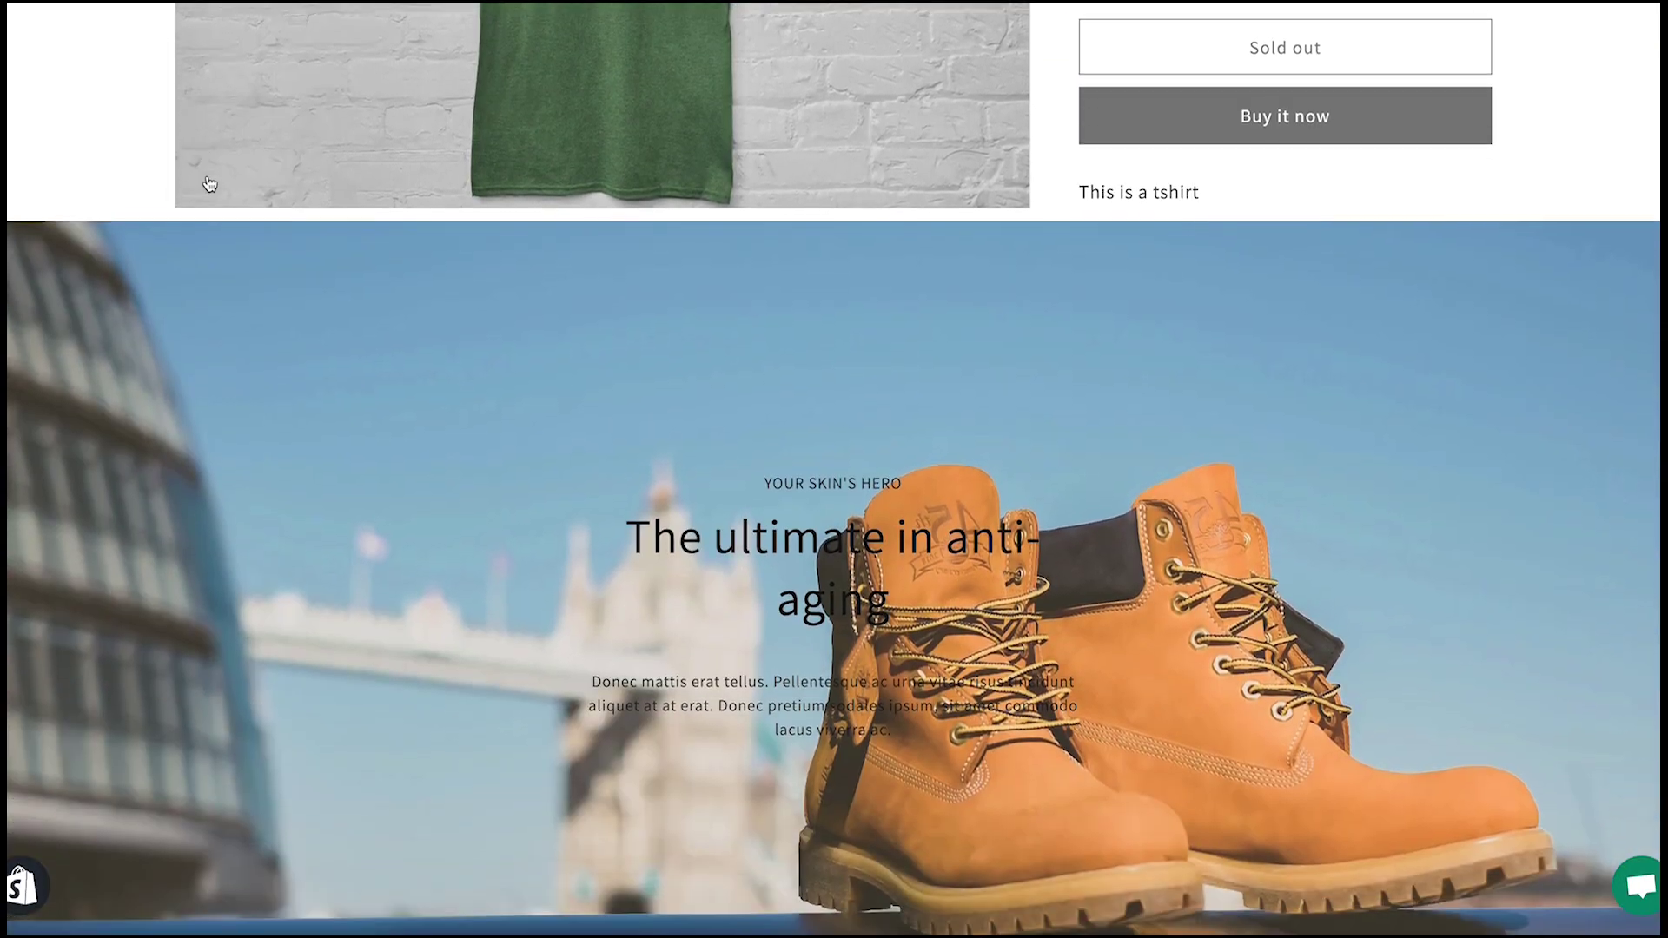
pyautogui.scroll(-3, 210, 184)
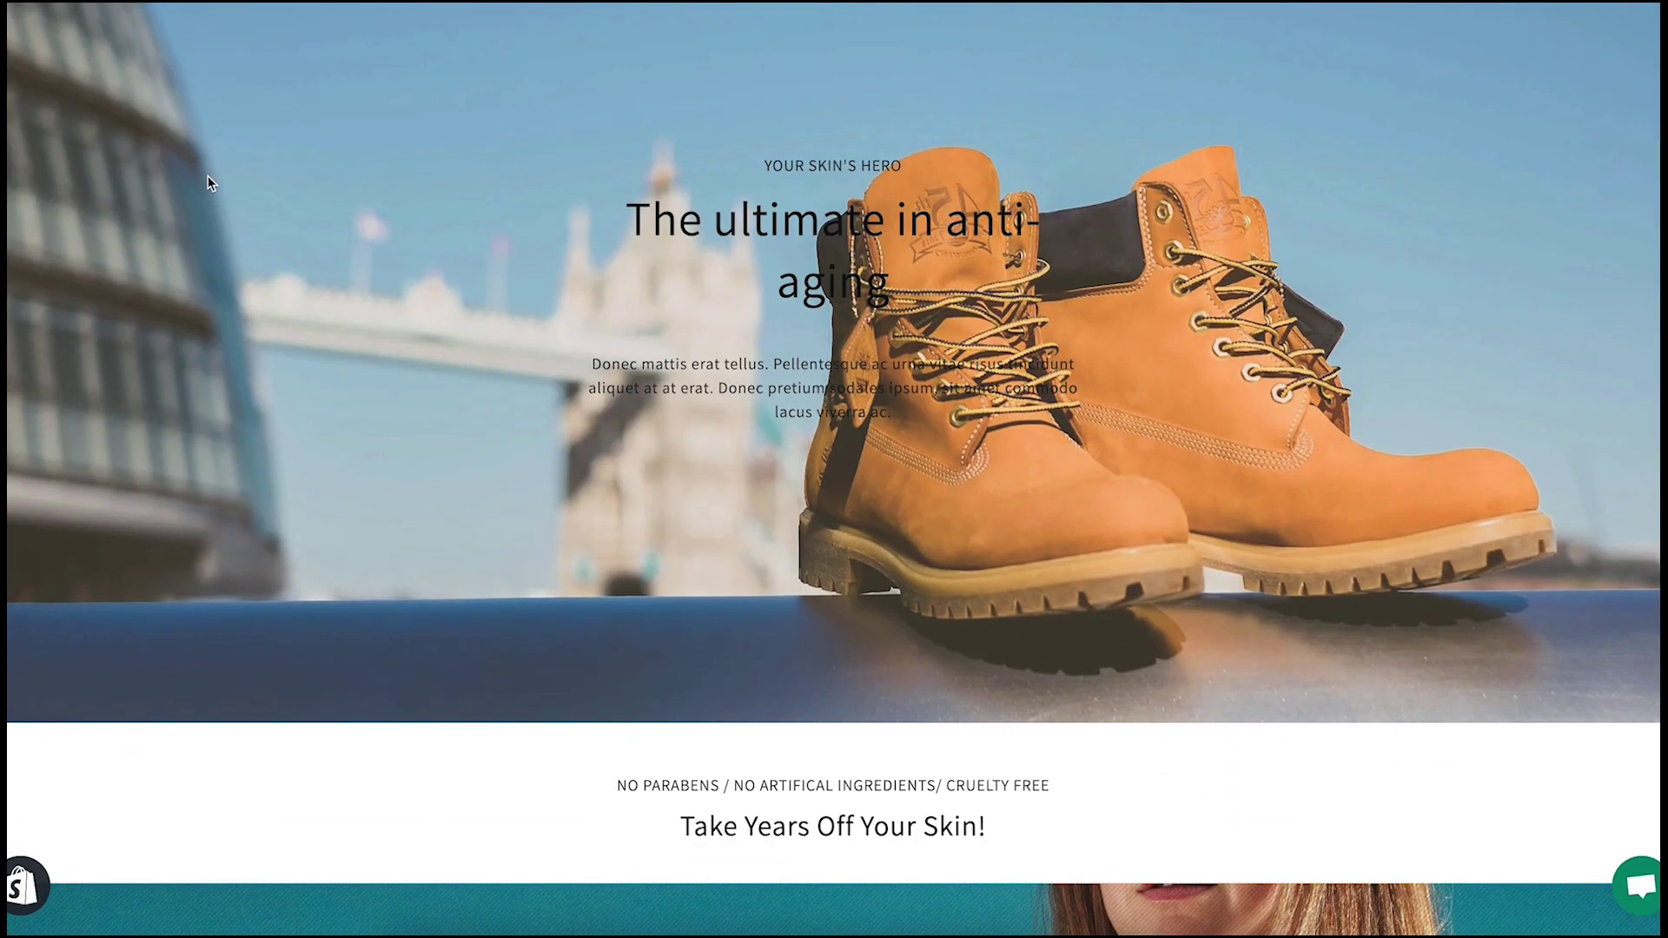
pyautogui.scroll(-3, 209, 184)
pyautogui.scroll(-3, 208, 183)
pyautogui.scroll(-3, 209, 184)
pyautogui.scroll(-3, 208, 183)
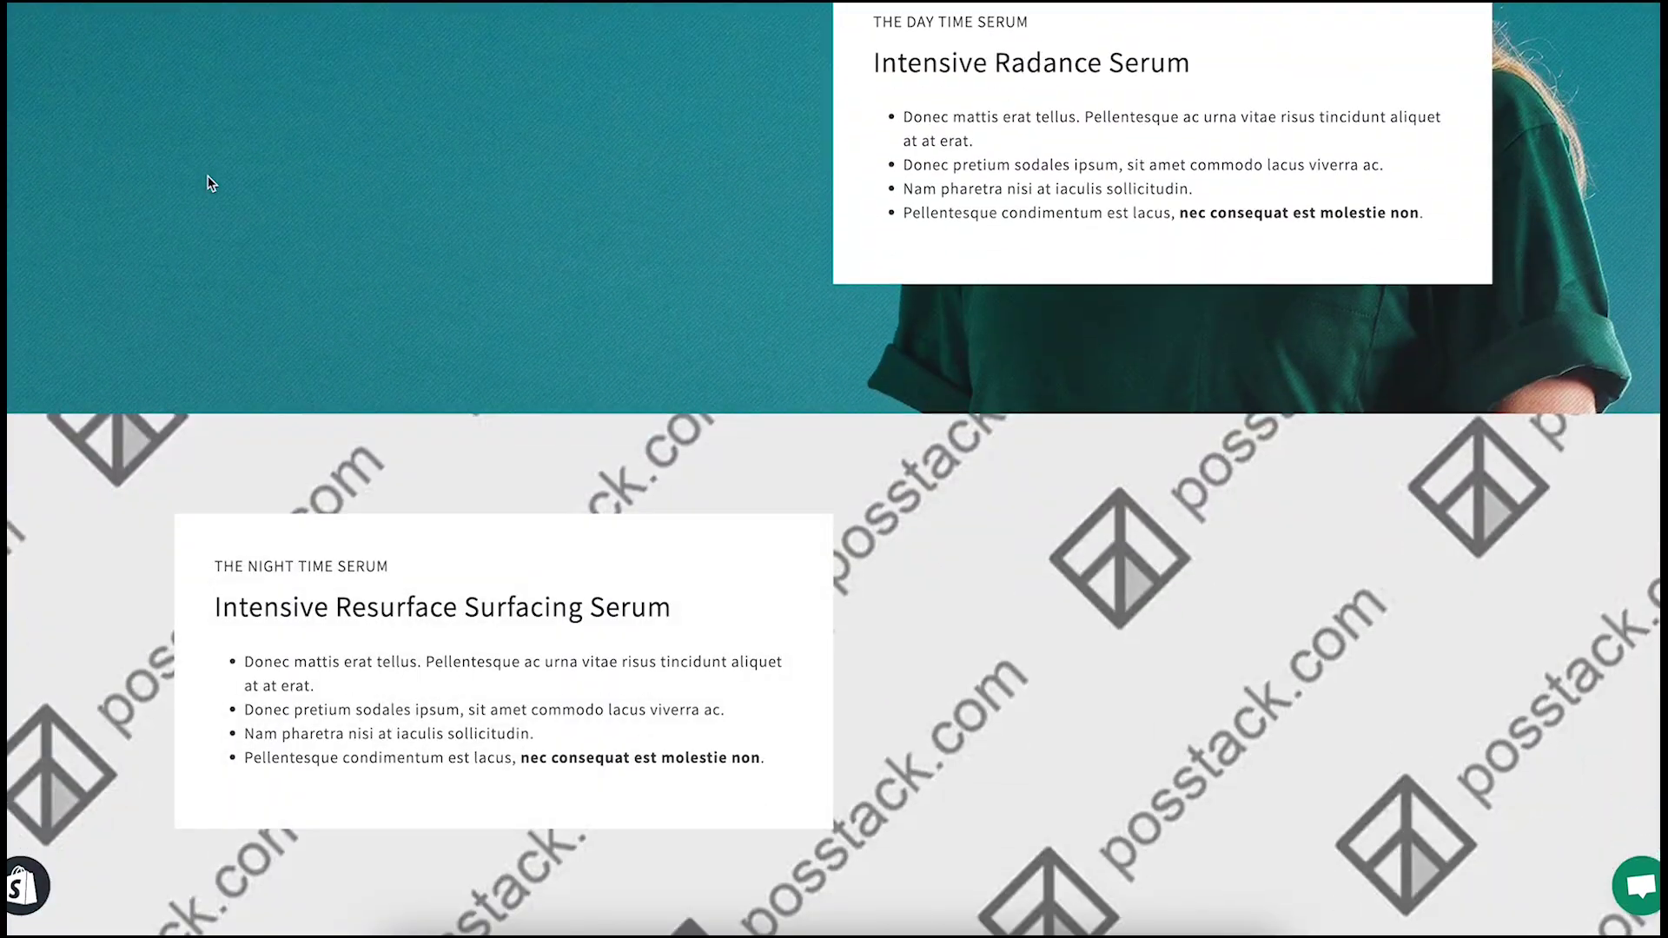
pyautogui.scroll(-3, 209, 185)
pyautogui.scroll(-3, 209, 184)
pyautogui.scroll(-3, 209, 184)
pyautogui.scroll(-3, 208, 184)
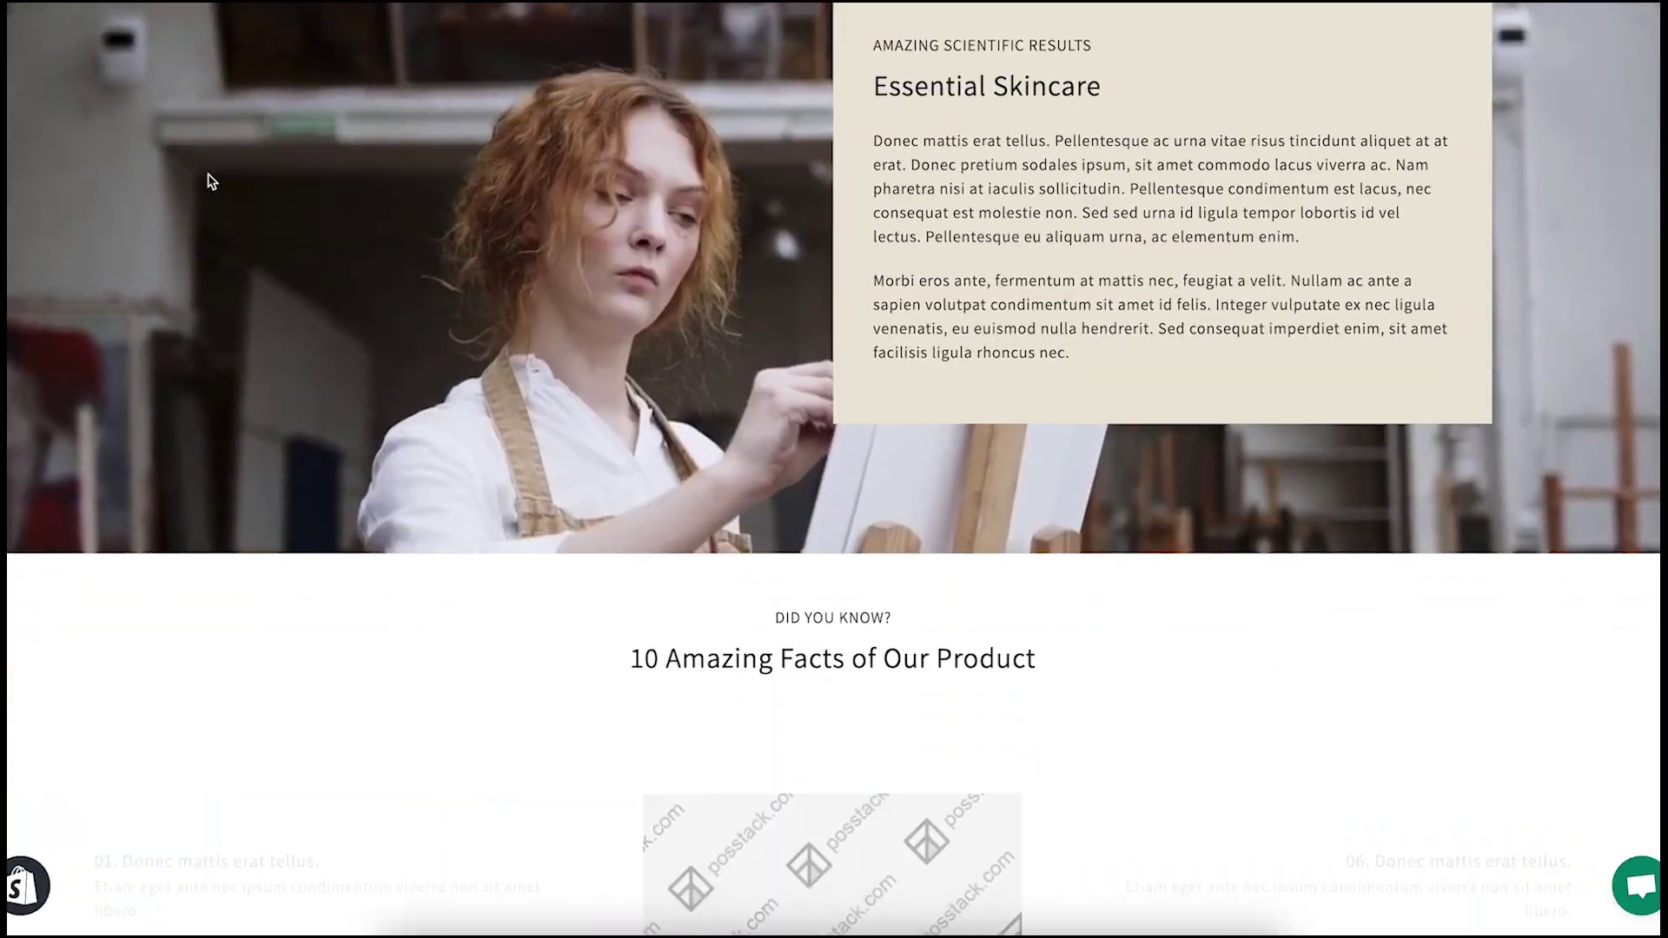
pyautogui.scroll(-3, 210, 182)
pyautogui.scroll(-3, 209, 183)
pyautogui.scroll(-1, 210, 184)
pyautogui.scroll(-1, 209, 183)
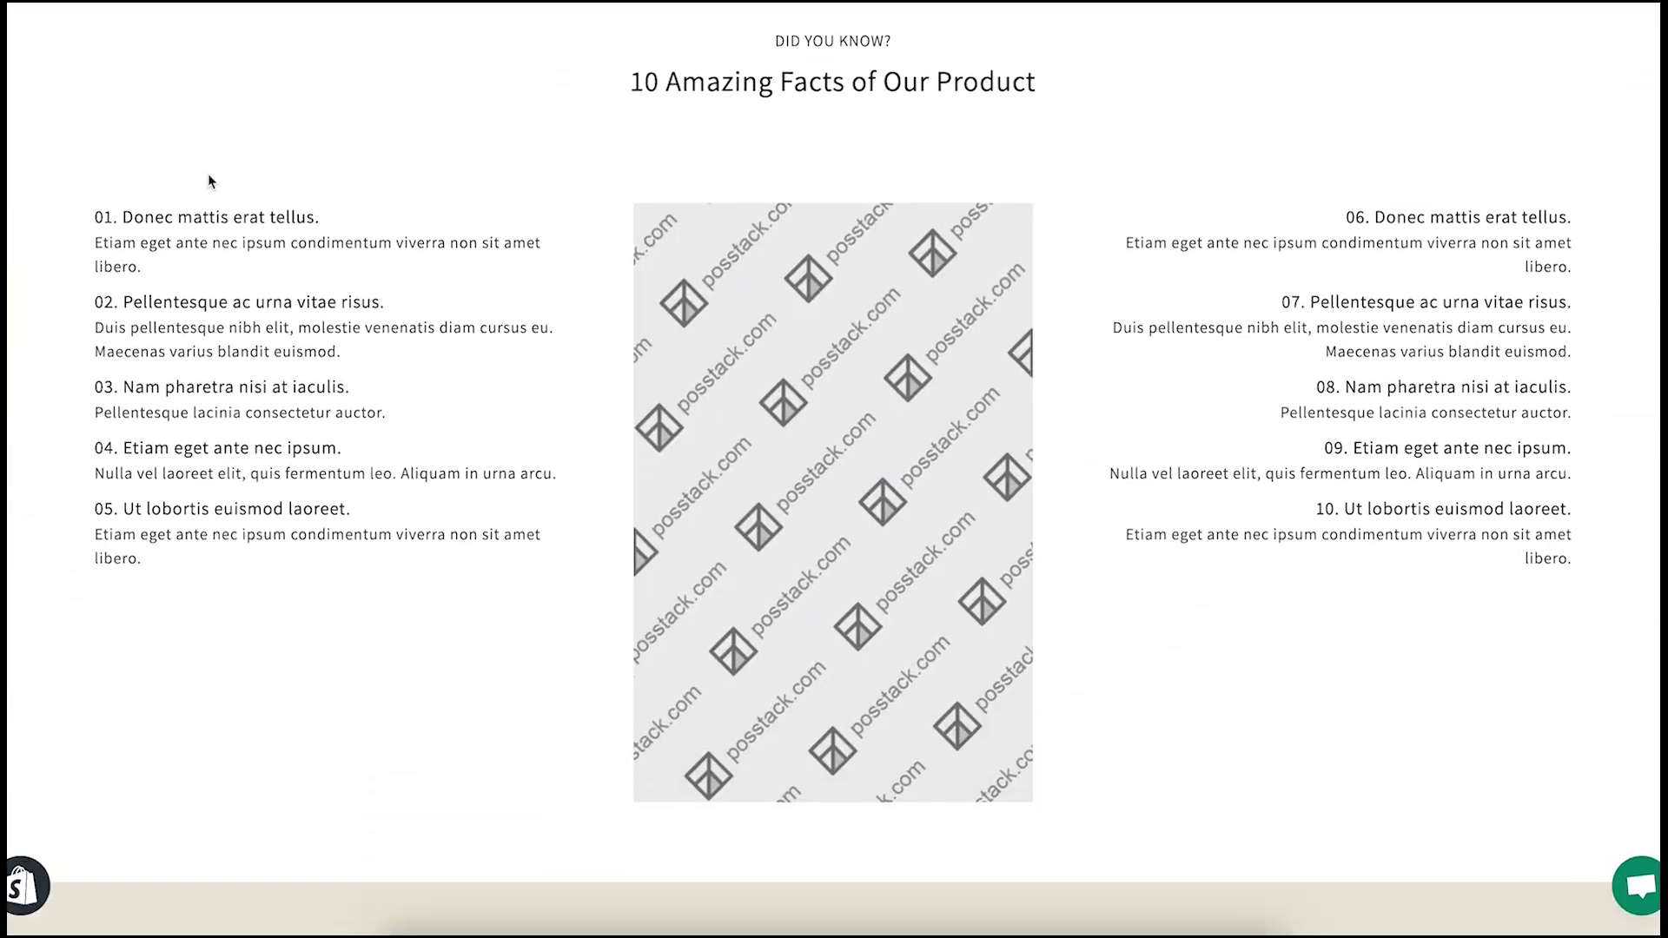
pyautogui.scroll(-3, 210, 182)
pyautogui.scroll(-1, 209, 182)
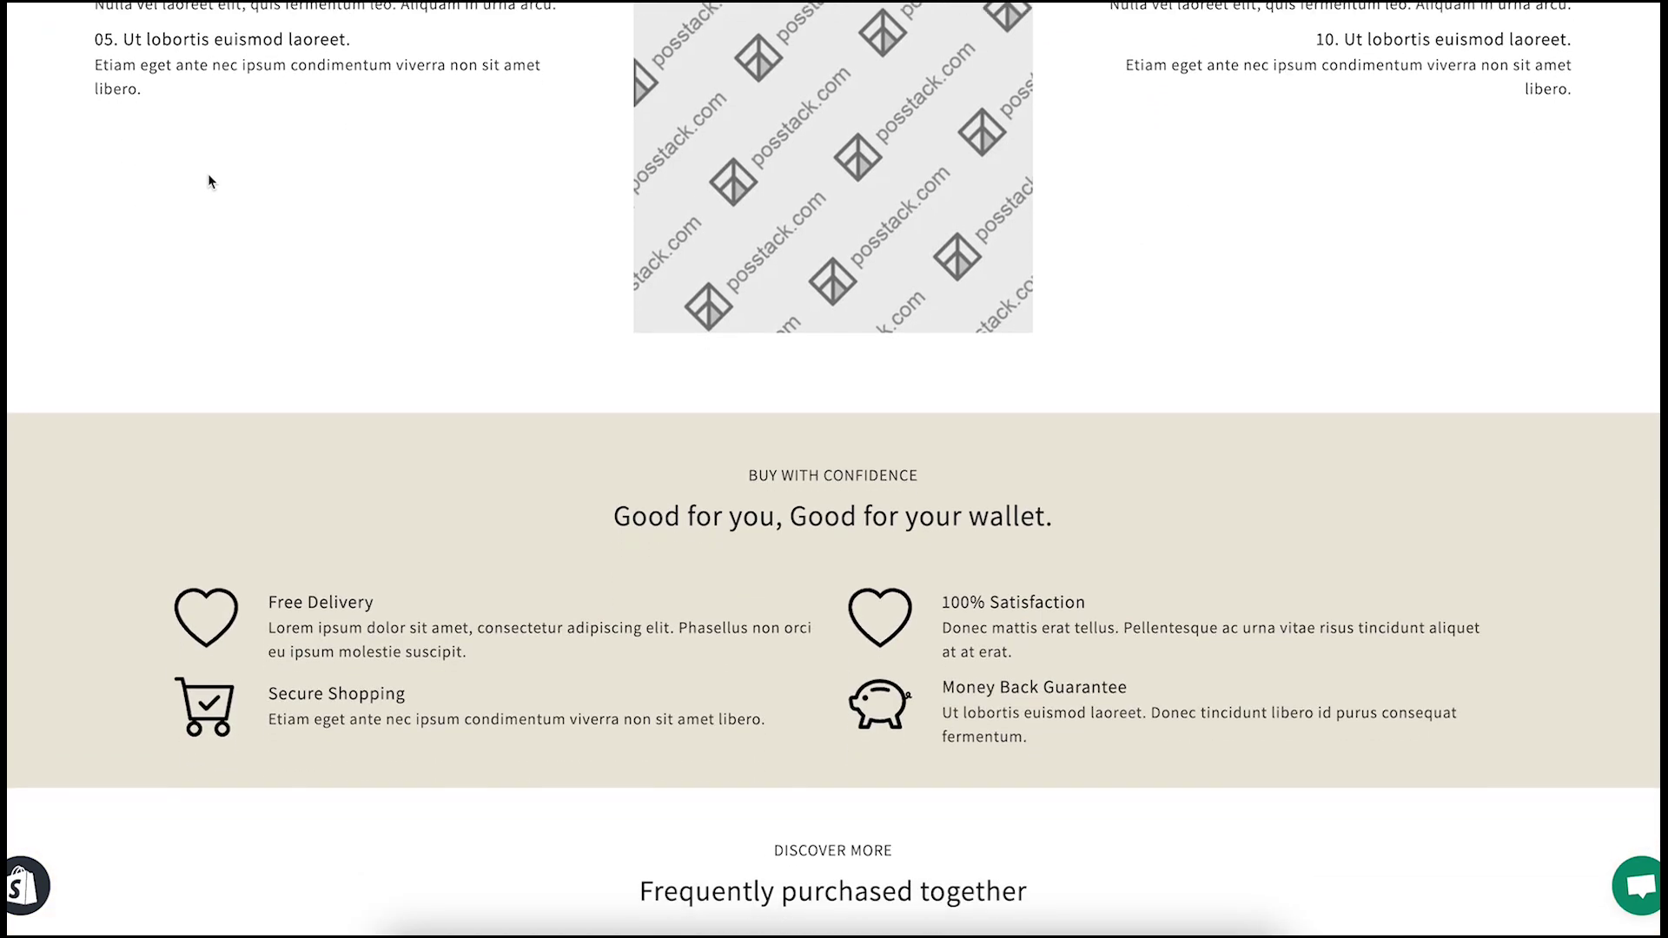
pyautogui.scroll(-3, 211, 182)
pyautogui.scroll(-3, 209, 181)
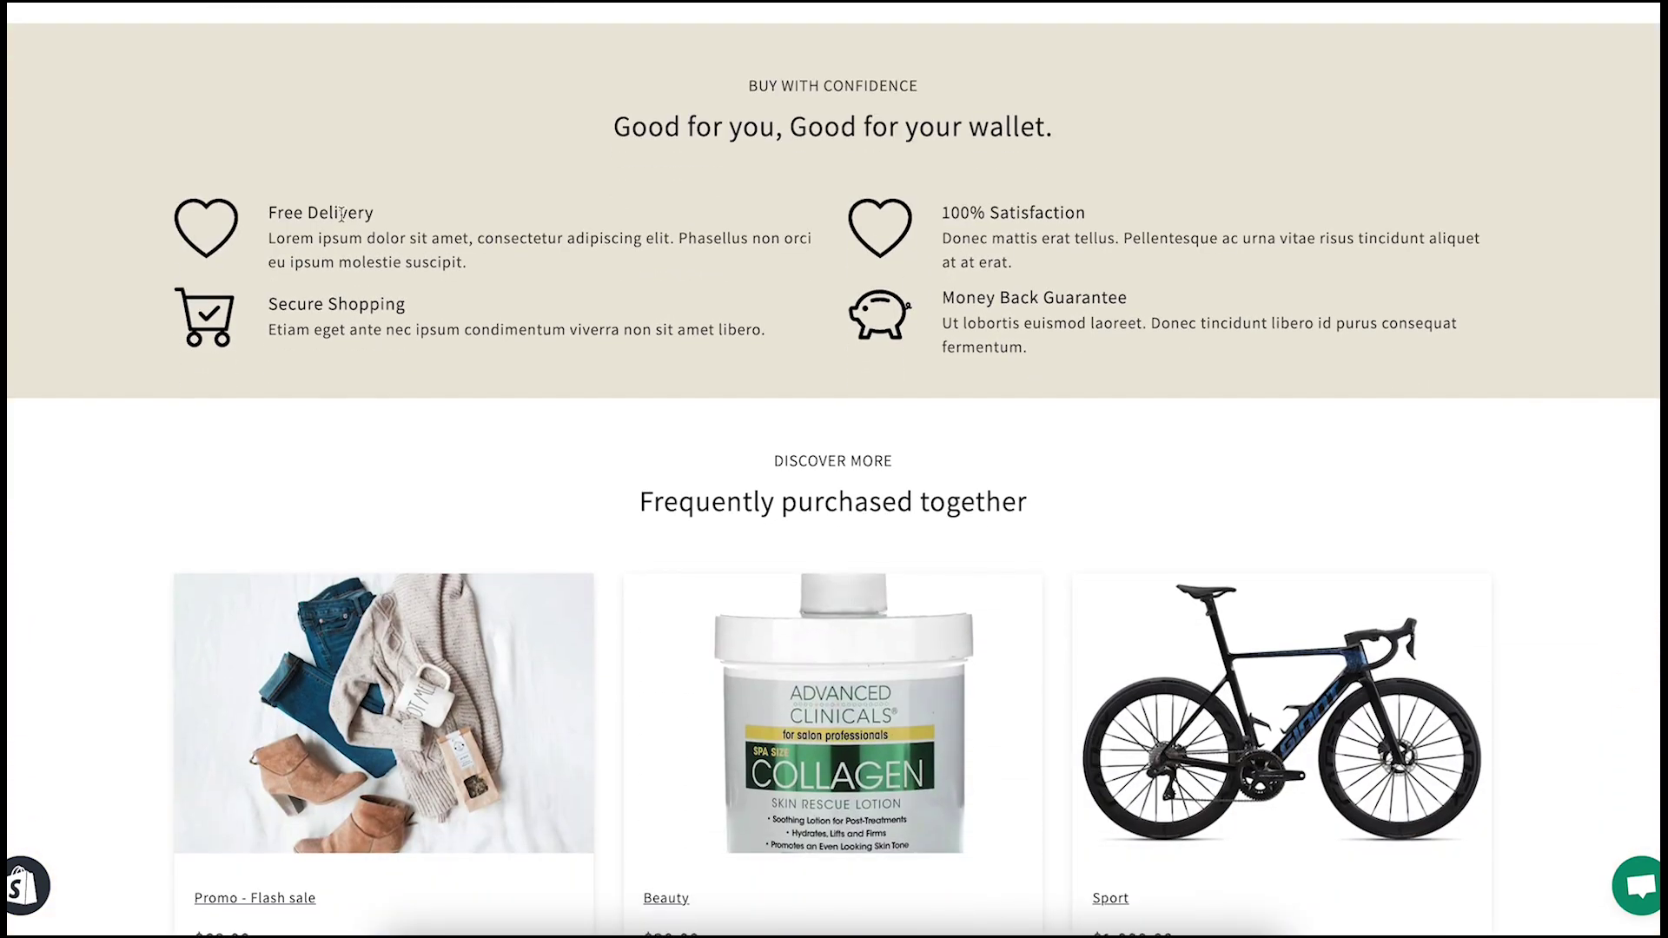
pyautogui.scroll(-1, 342, 220)
pyautogui.scroll(-4, 341, 219)
pyautogui.scroll(-1, 391, 262)
pyautogui.scroll(-3, 596, 339)
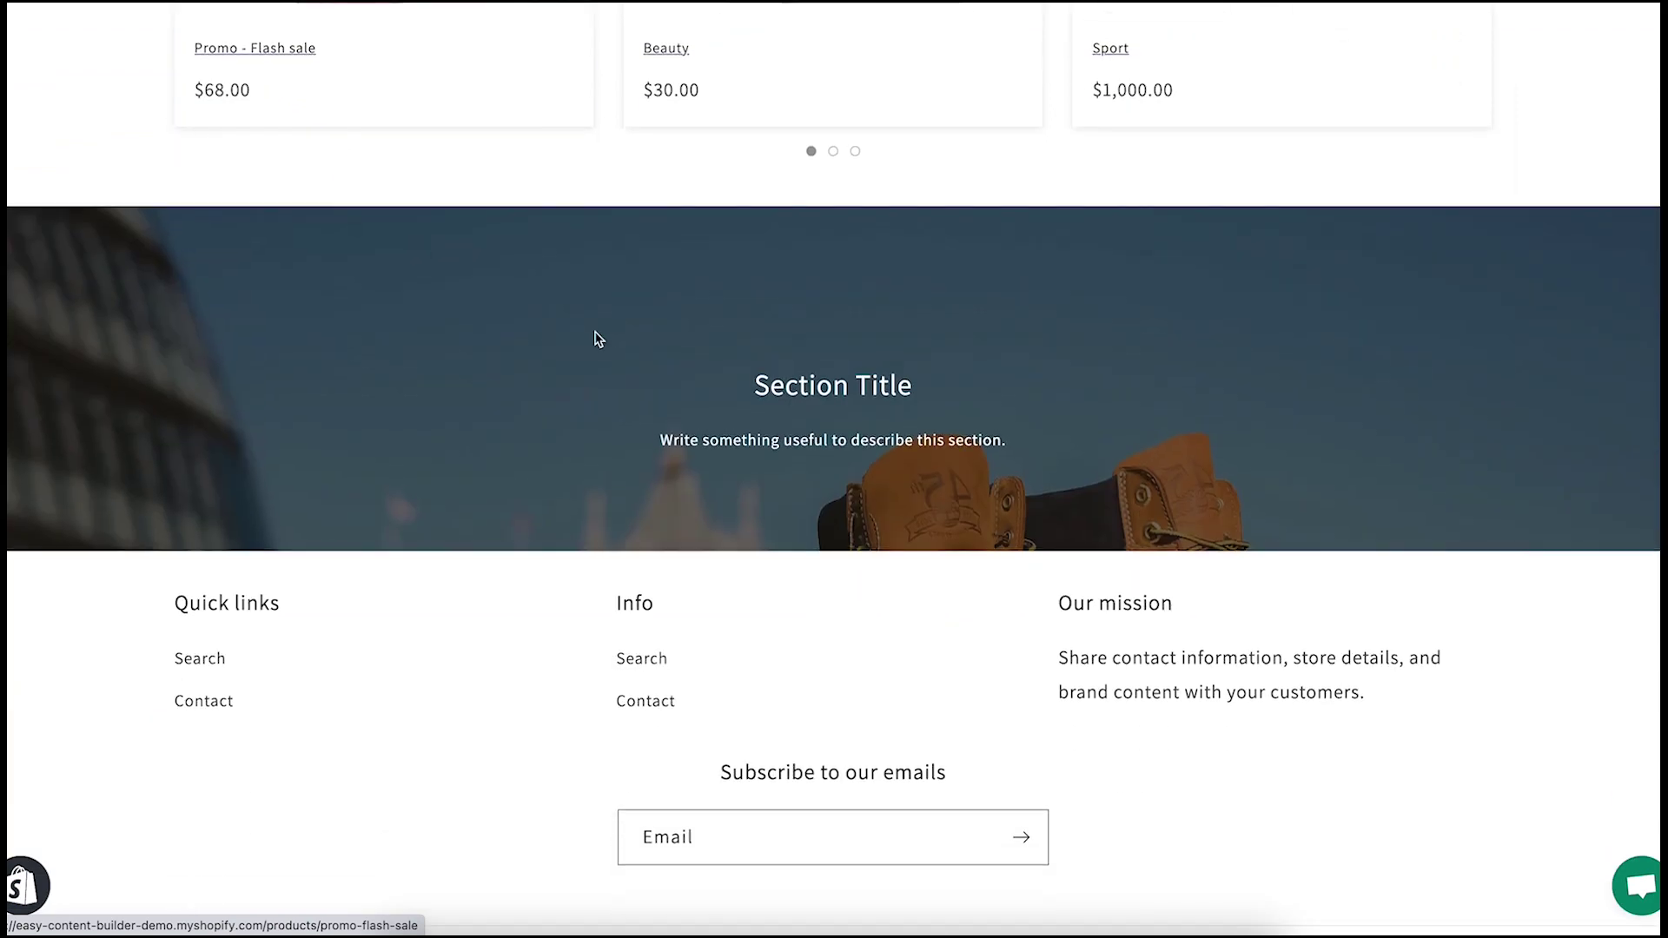